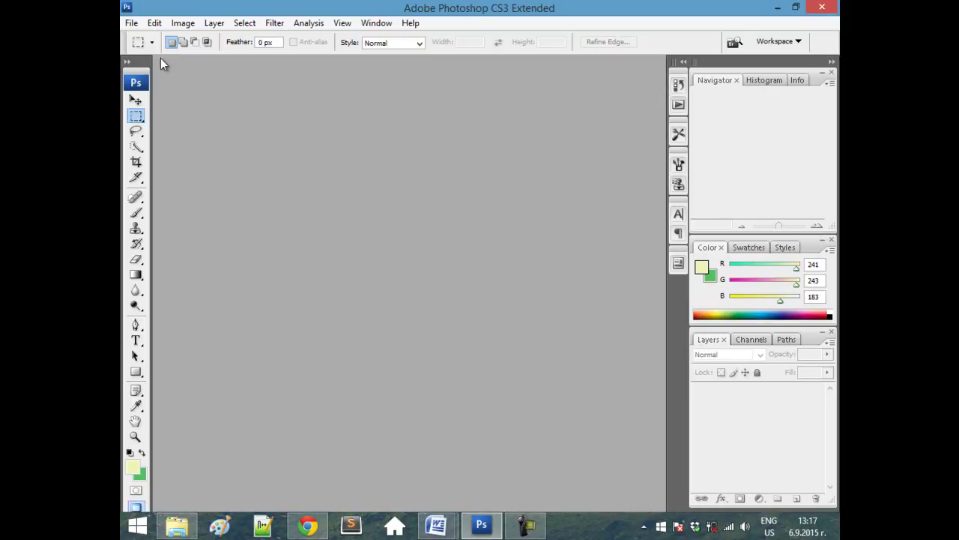
- Create a white 800 × 600 pixel document named pic1
left_click(132, 22)
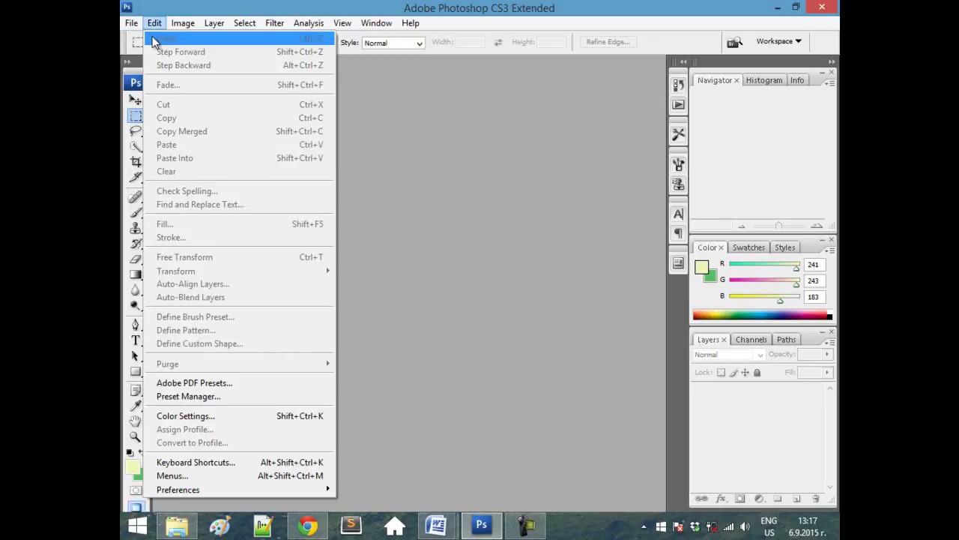
mouse_move(131, 24)
left_click(133, 36)
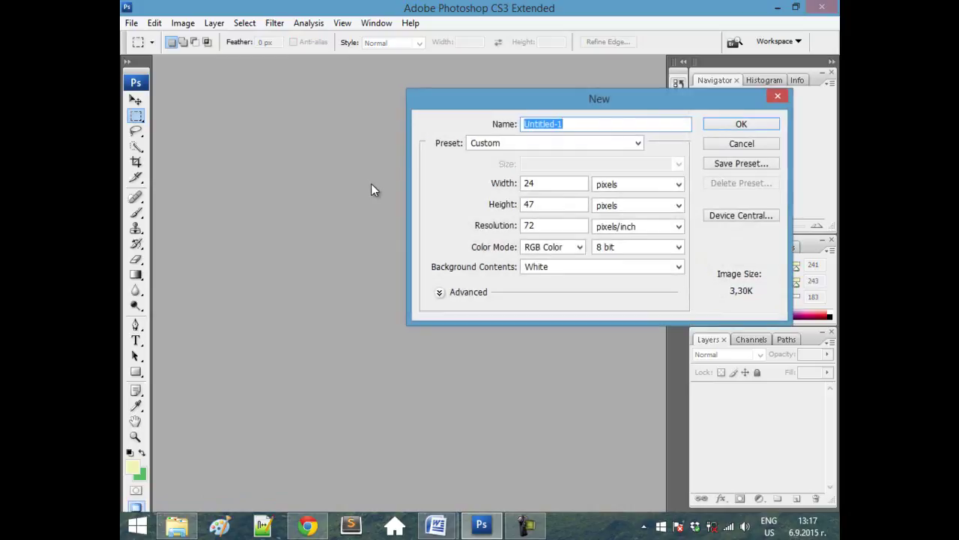
left_click(542, 183)
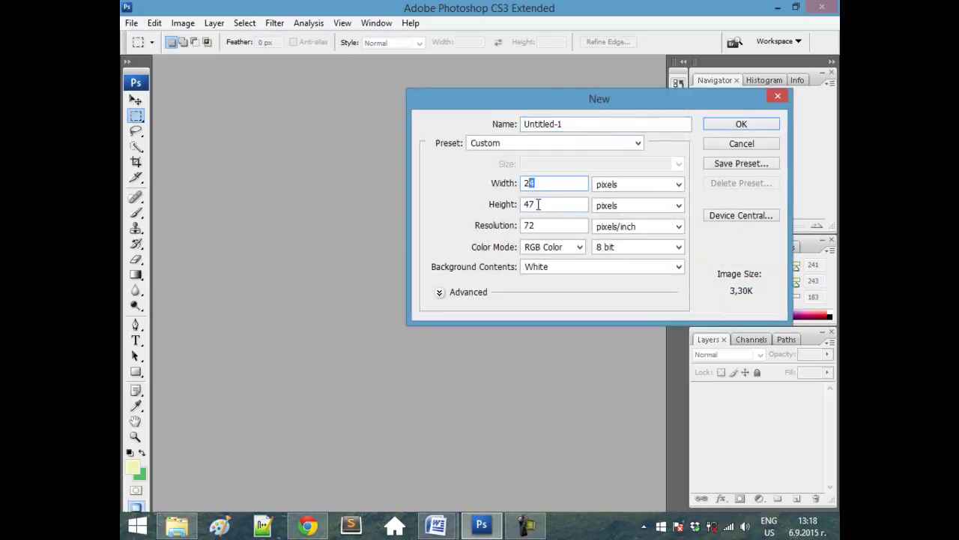
left_click(541, 181)
left_click_drag(551, 98, 406, 100)
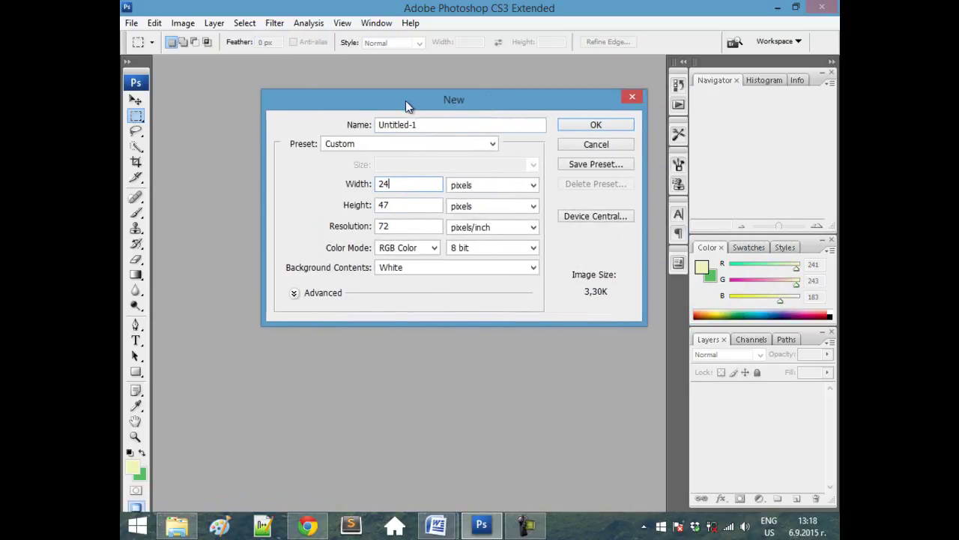
left_click_drag(395, 182, 330, 183)
type("800")
double_click(384, 206)
type("600")
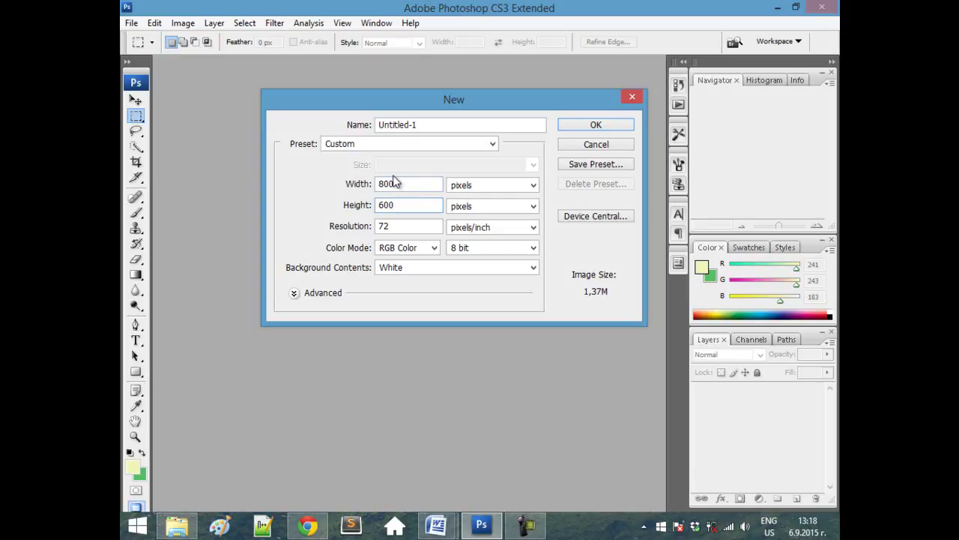
left_click_drag(423, 124, 357, 129)
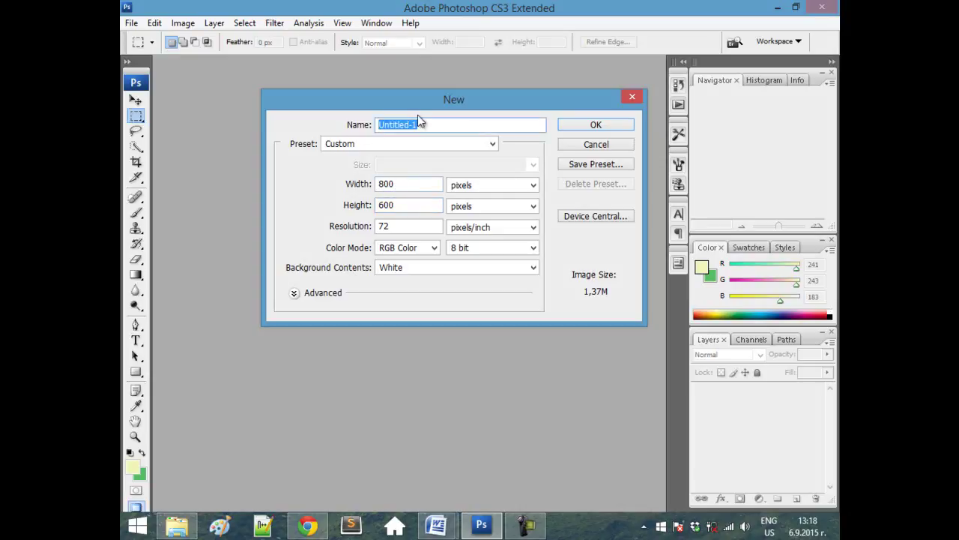
type("pic11")
key("Return")
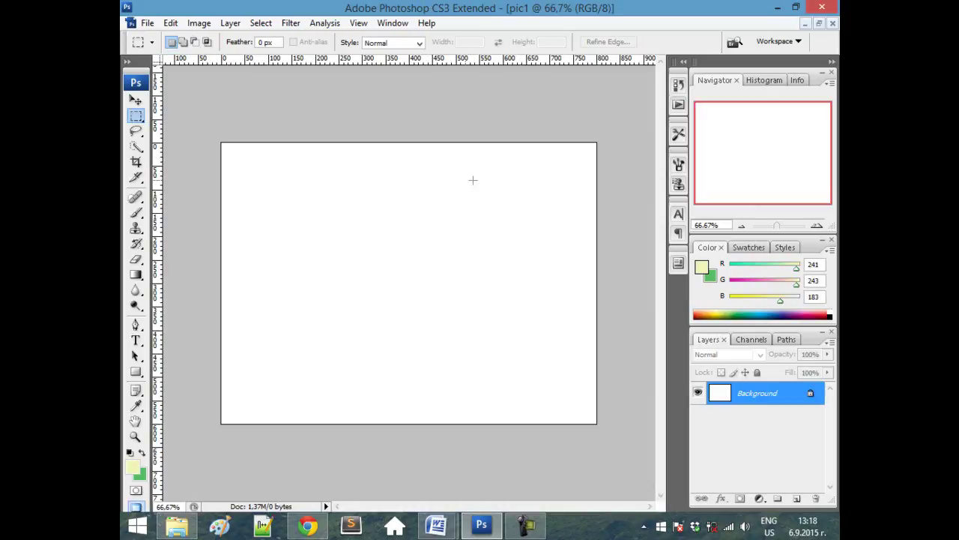
- Resize pic1 to 1000 px wide with proportions constrained, giving 1000 × 750 pixels
left_click(207, 29)
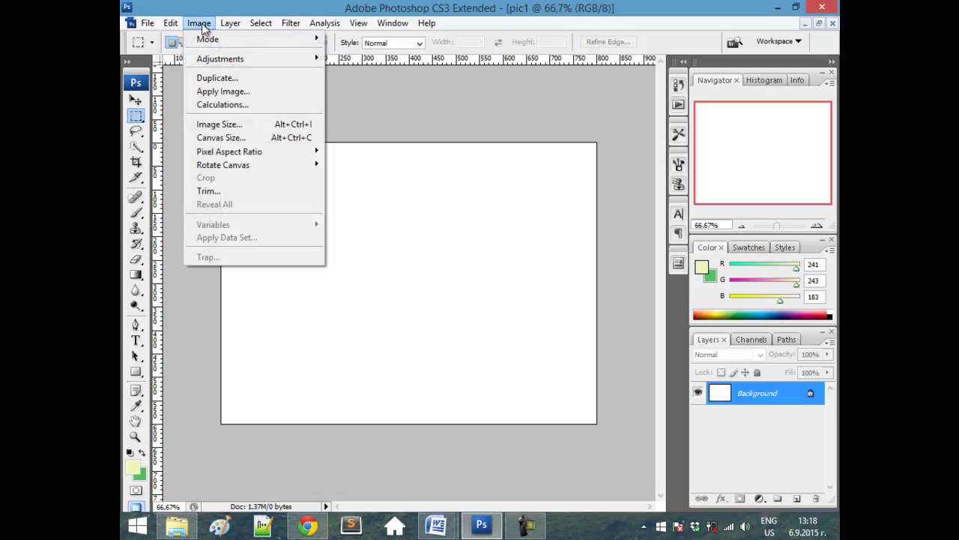
left_click(247, 125)
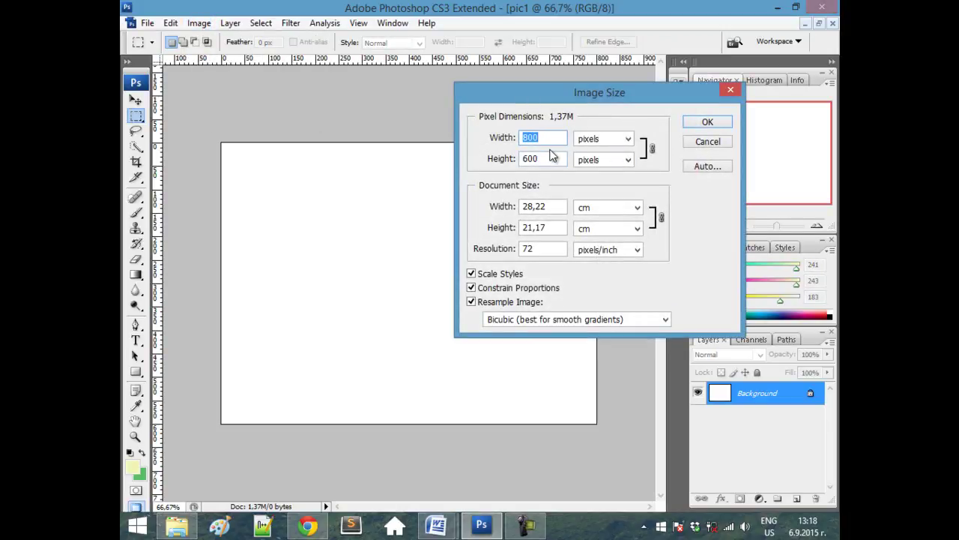
type("100")
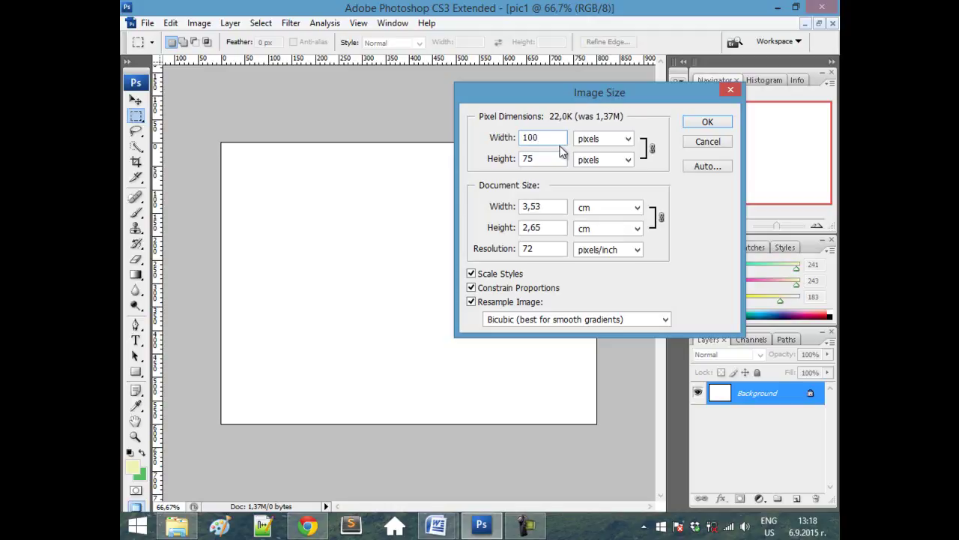
type("0")
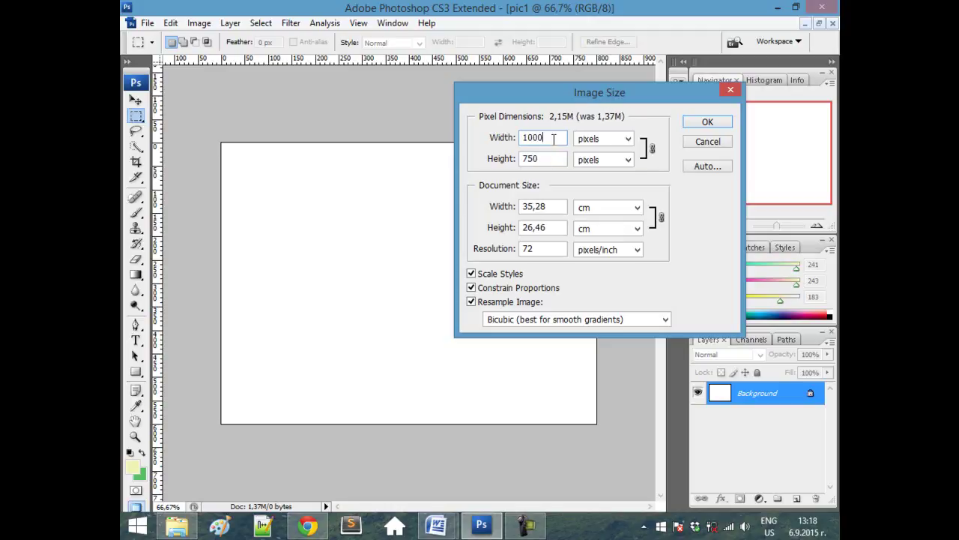
left_click(708, 122)
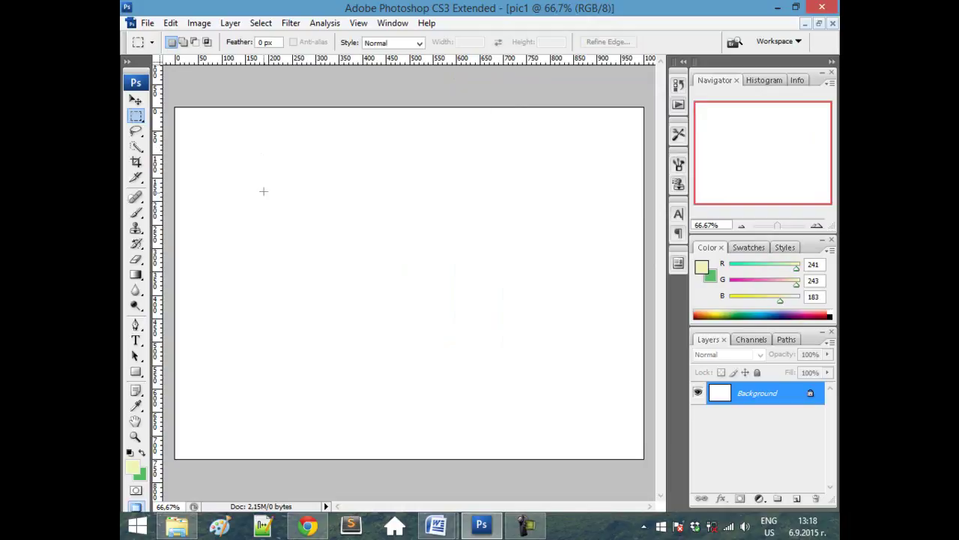
- Brush a pale yellow hooked horizontal stroke, then a vertical stroke with the 9 px tip
left_click(136, 214)
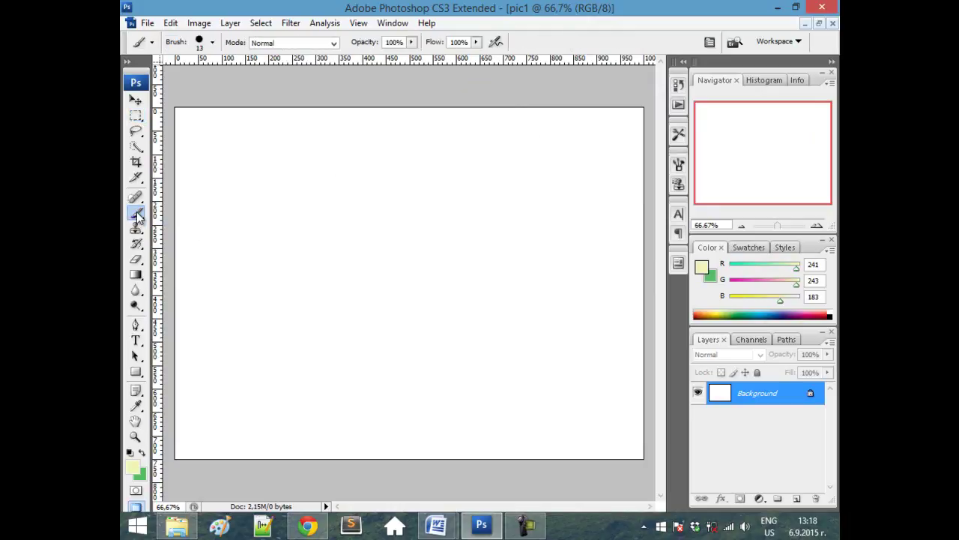
mouse_move(234, 169)
left_mouse_down()
mouse_move(413, 220)
mouse_move(410, 232)
left_mouse_up()
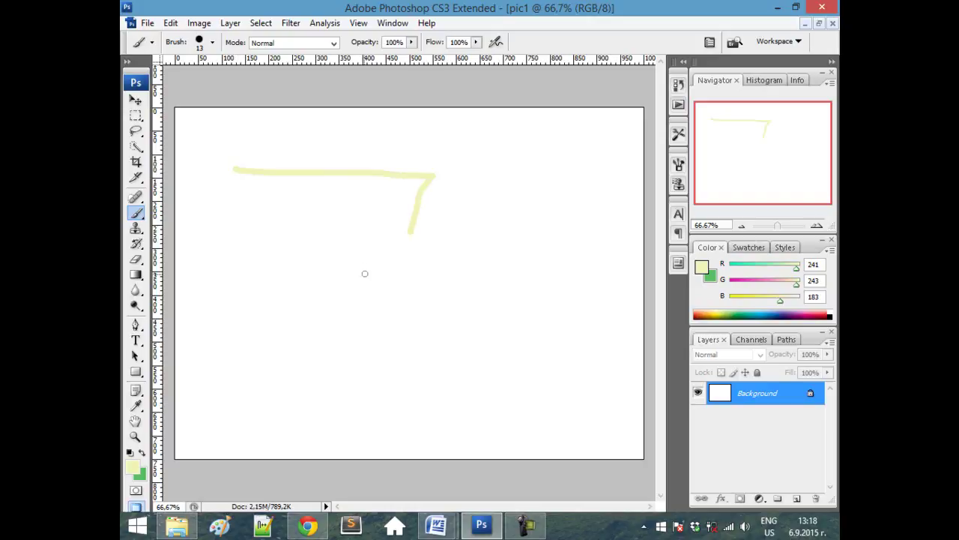
left_click(213, 43)
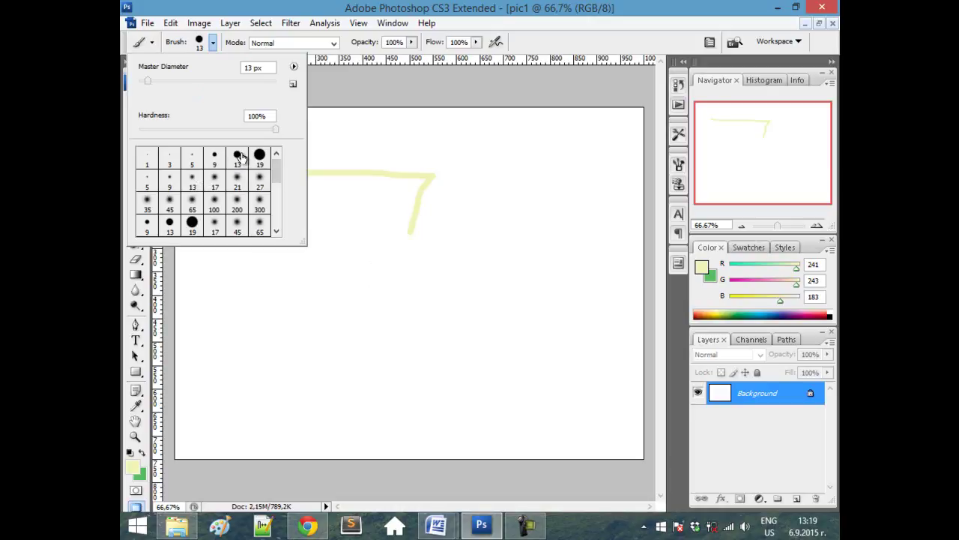
left_click(215, 158)
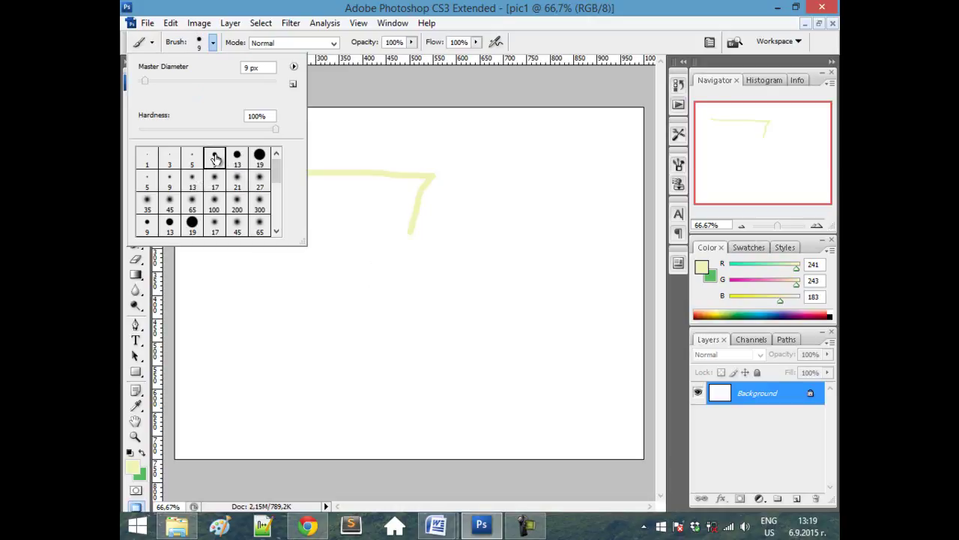
left_click(382, 164)
left_click_drag(342, 167, 342, 312)
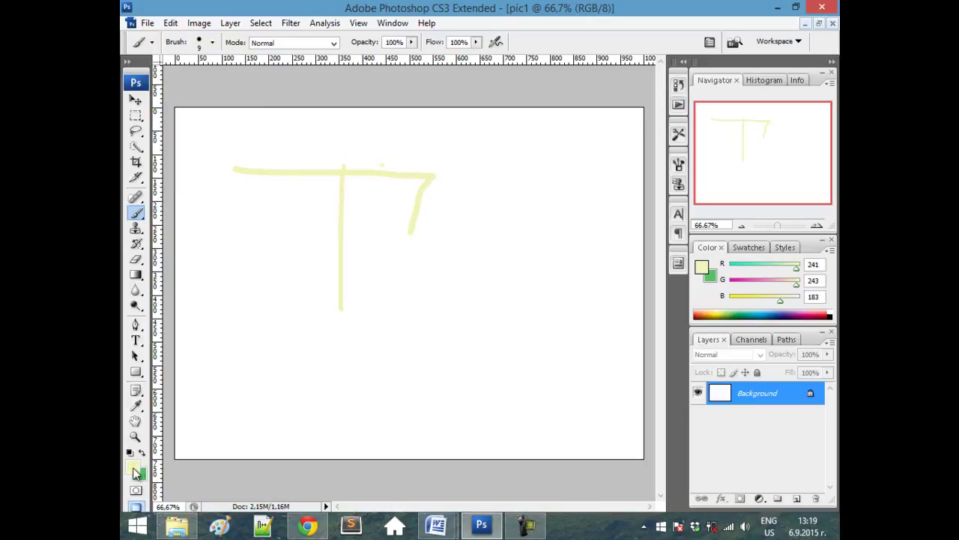
- Set the foreground colour to dark blue (9,10,220)
left_click(135, 470)
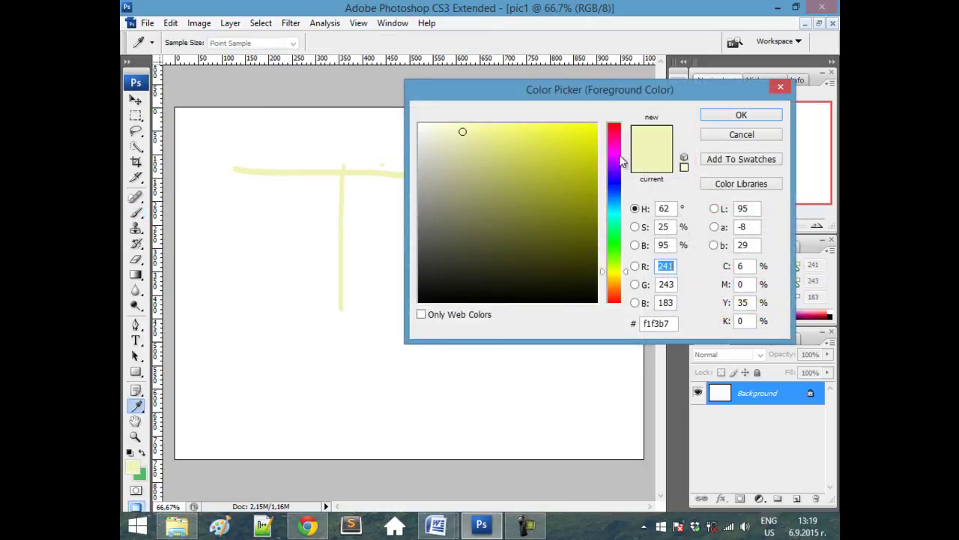
left_click(612, 183)
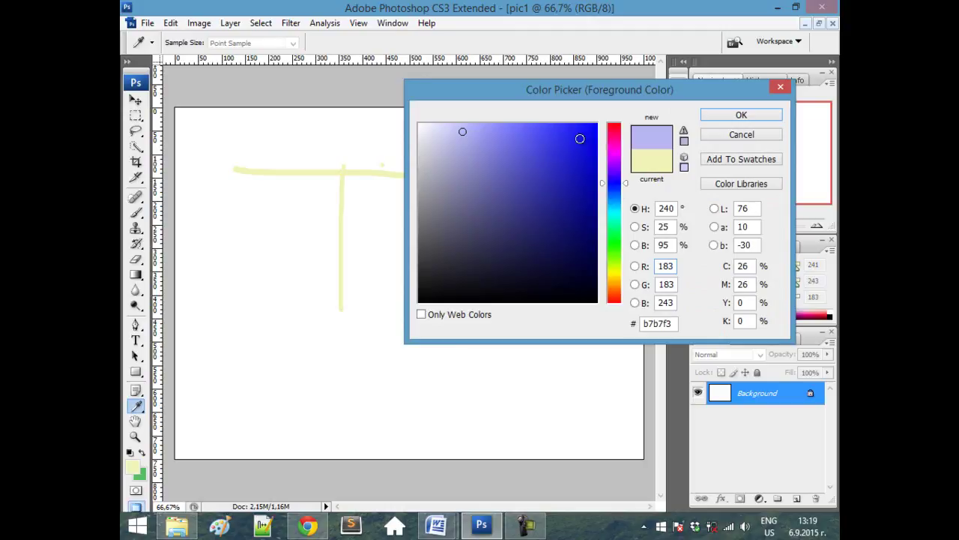
left_click(589, 147)
left_click(741, 116)
- Paint a long wavy blue line with an arrowhead and a short diagonal stroke below
left_click_drag(569, 268, 277, 240)
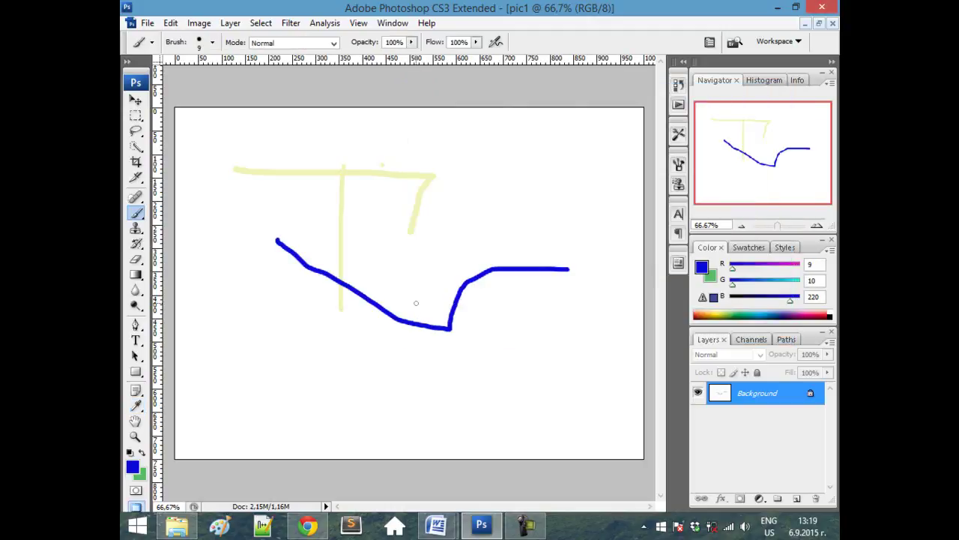
left_click_drag(551, 225, 592, 289)
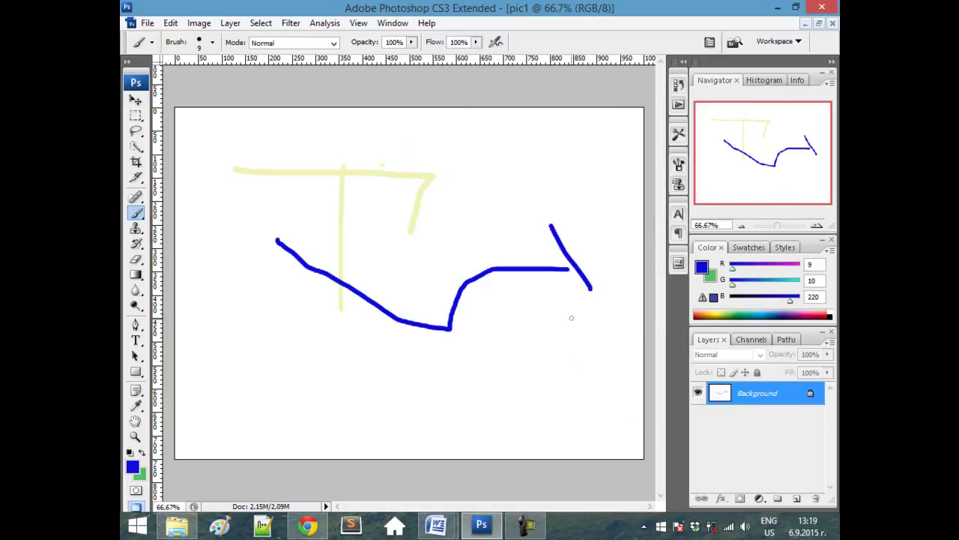
left_click_drag(572, 317, 541, 368)
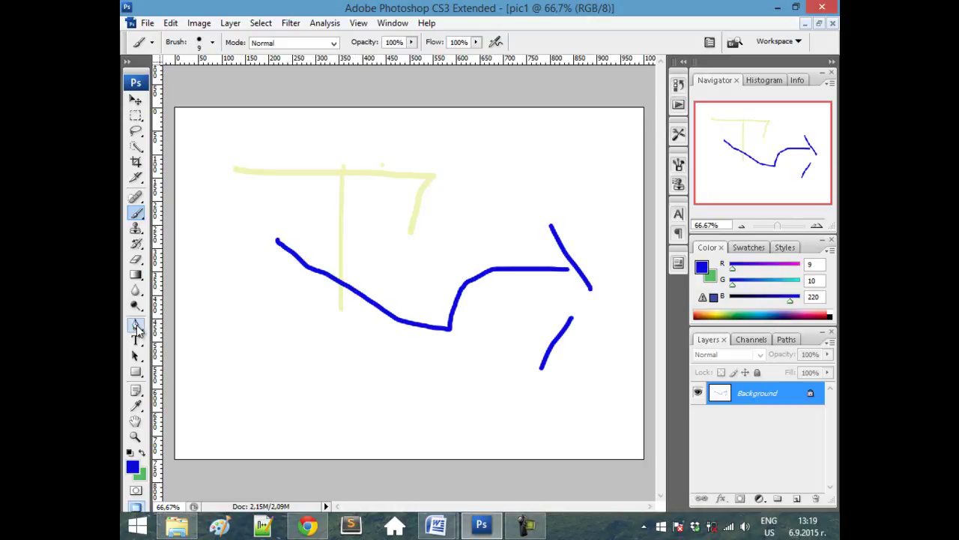
- Draw a Pen shape layer: a four-sided shape with a triangle above, lower left
left_click(136, 327)
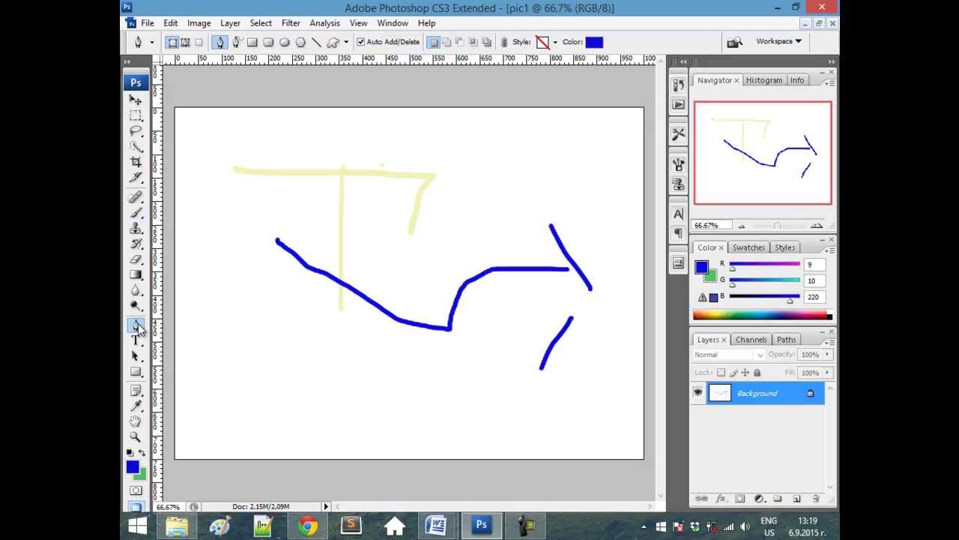
left_click(204, 404)
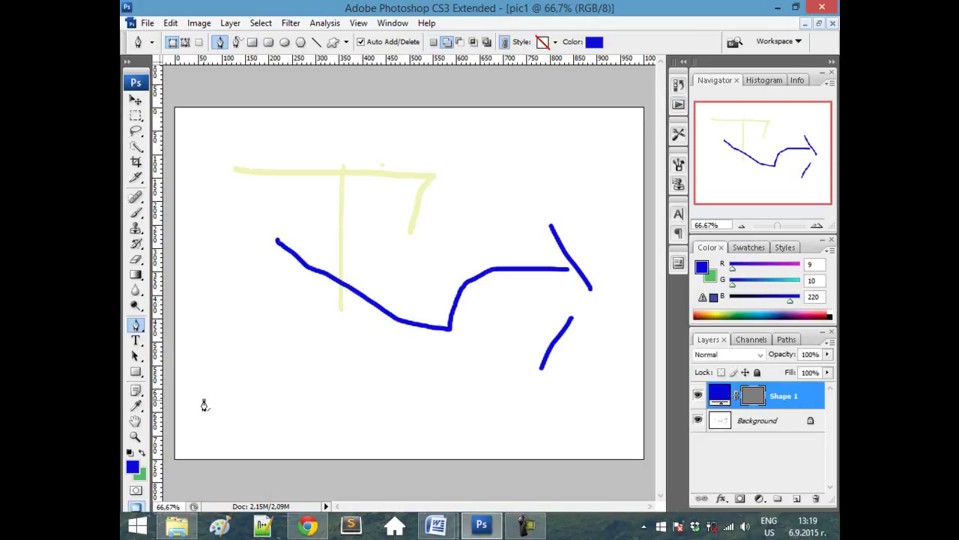
left_click(311, 405)
left_click(327, 346)
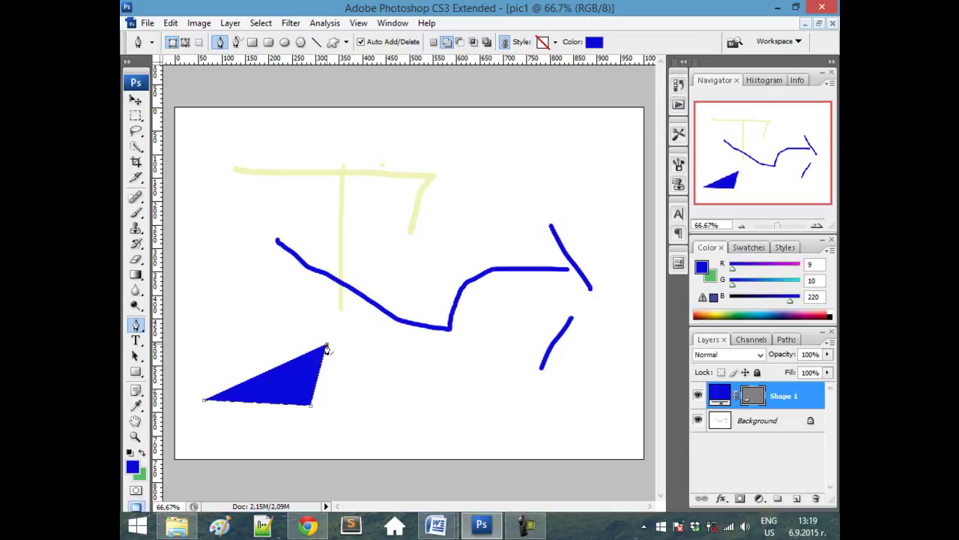
left_click(215, 337)
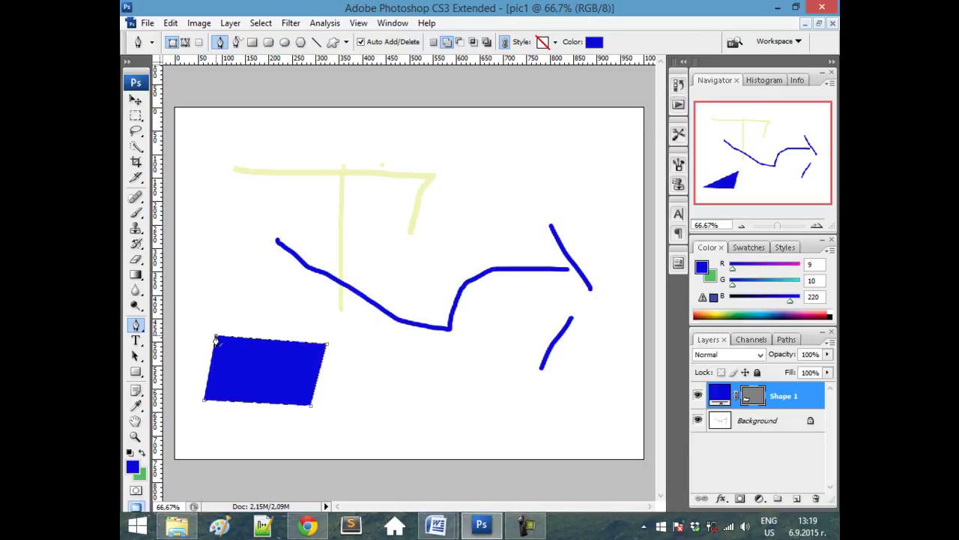
left_click(280, 286)
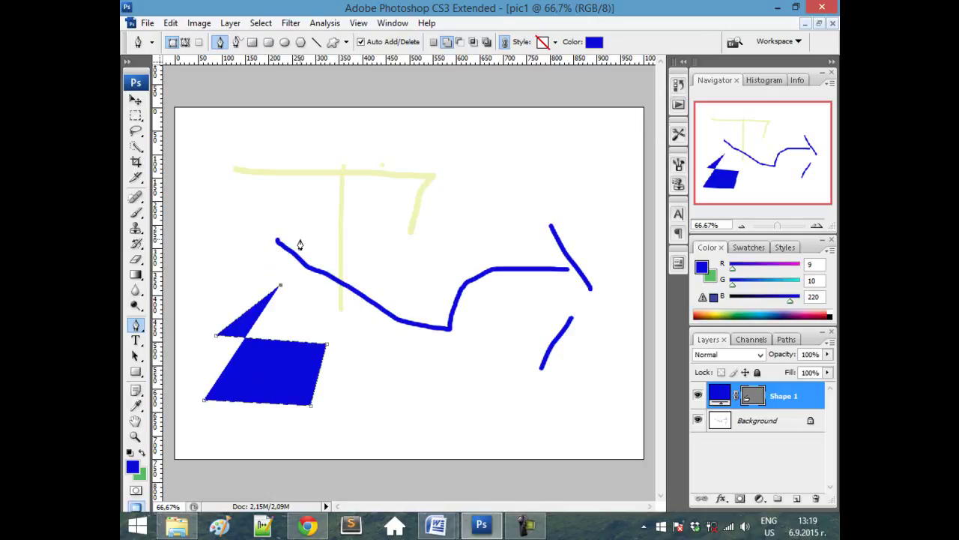
- Change the Shape 1 fill colour to green
left_click(594, 41)
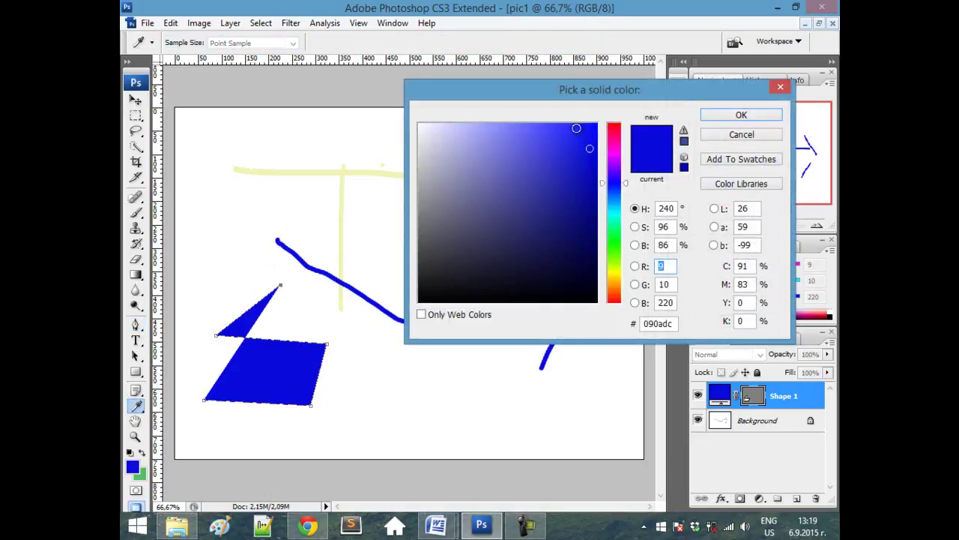
left_click(615, 245)
left_click(731, 118)
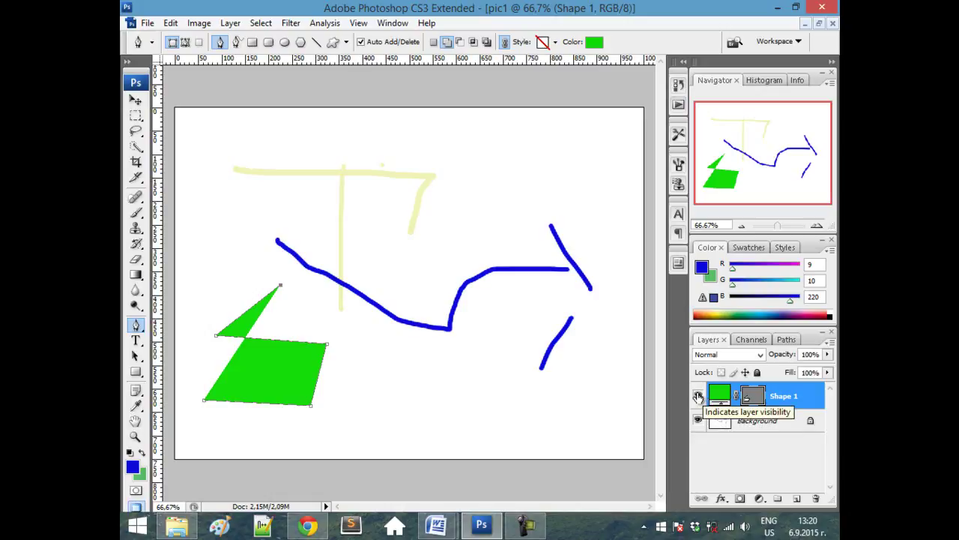
- Show the Shape 1 layer, then briefly hide and re-show the Background layer
left_click(698, 396)
left_click(697, 396)
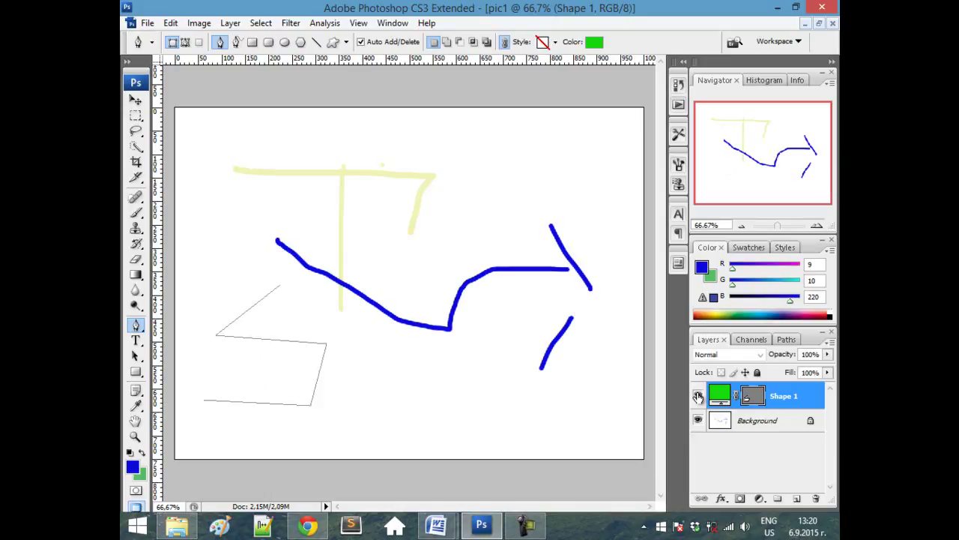
left_click(698, 420)
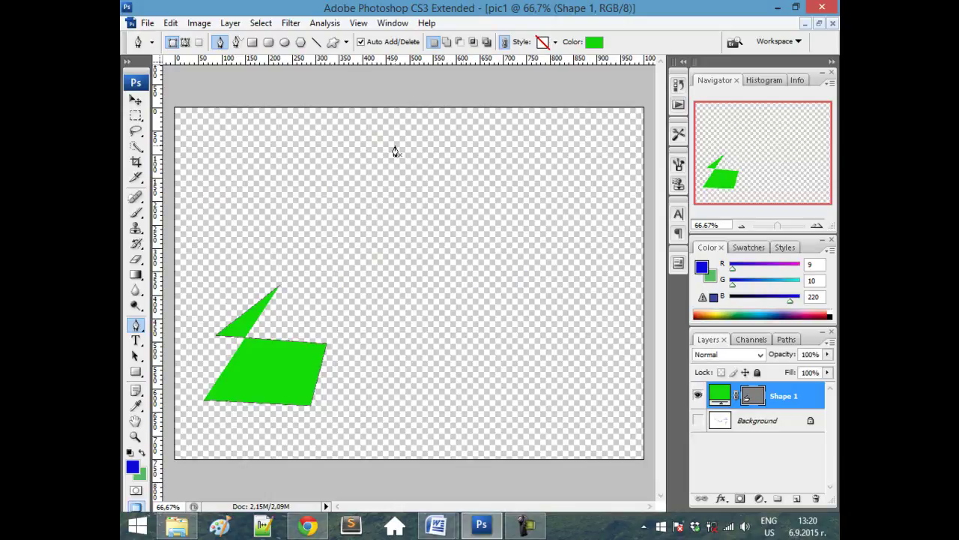
left_click(698, 420)
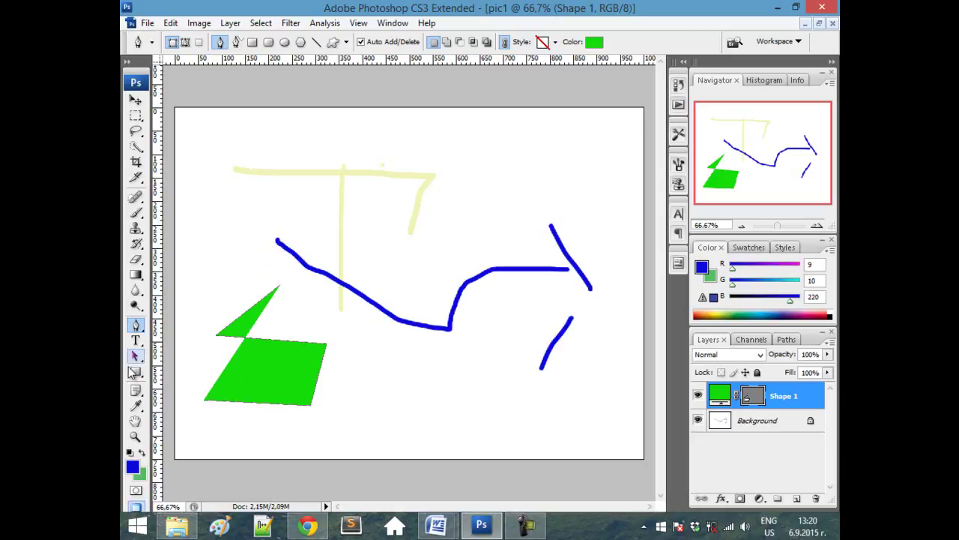
- Draw a green square, a 30 px-radius rounded pill, and a 1 px horizontal line
left_click(136, 373)
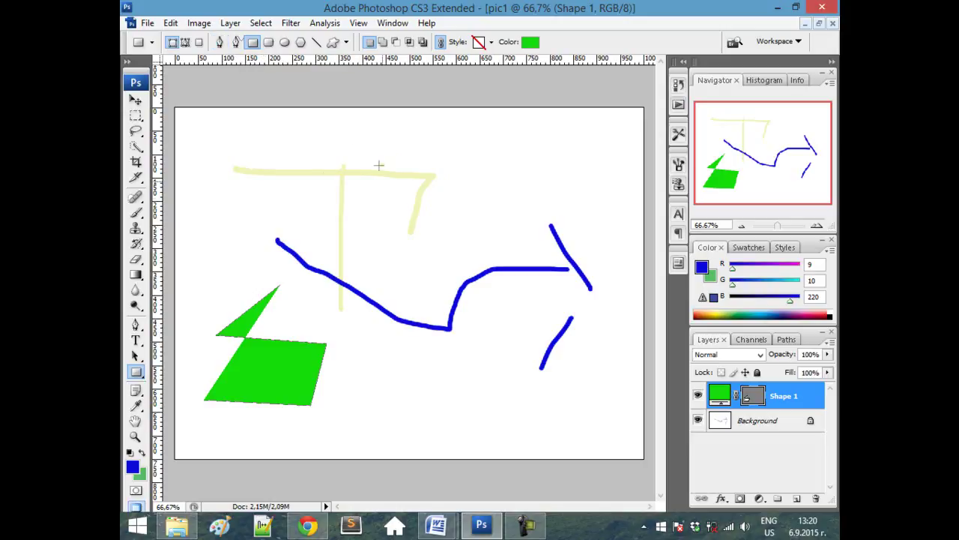
left_click_drag(445, 131, 518, 205)
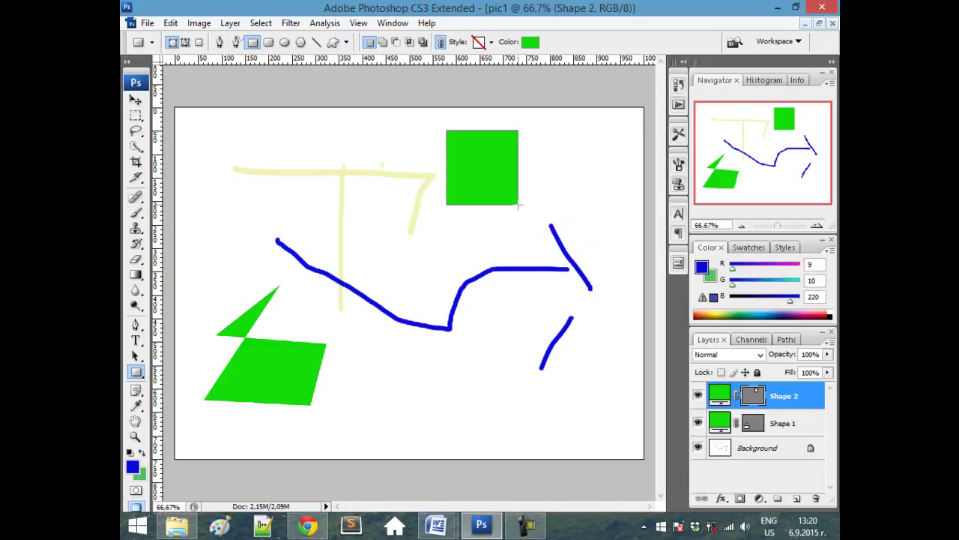
left_click(269, 42)
left_click_drag(308, 125, 406, 149)
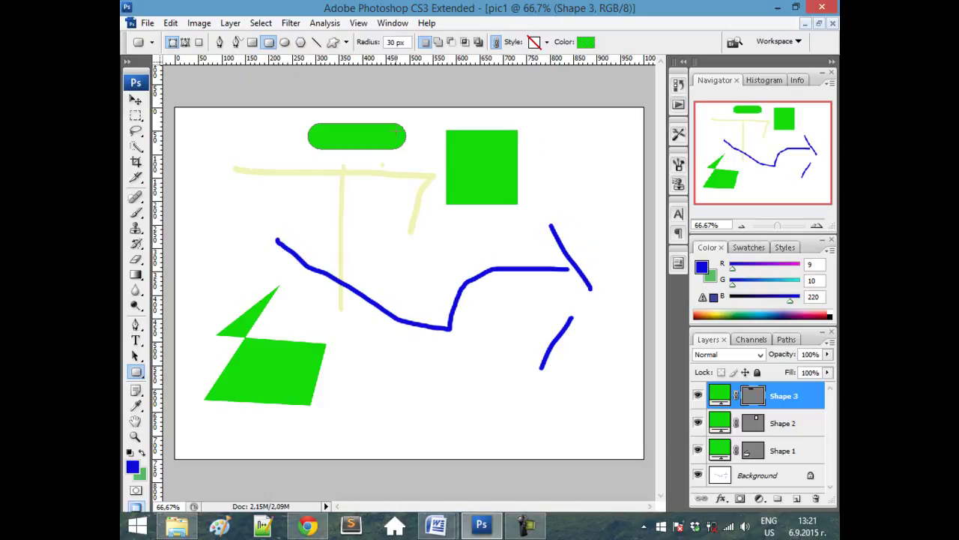
left_click(317, 42)
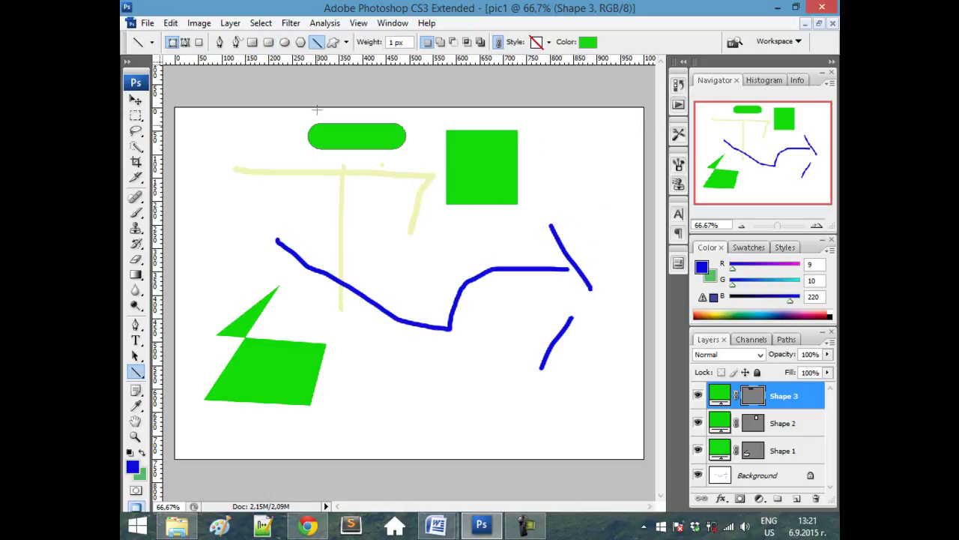
left_click_drag(308, 205, 413, 205)
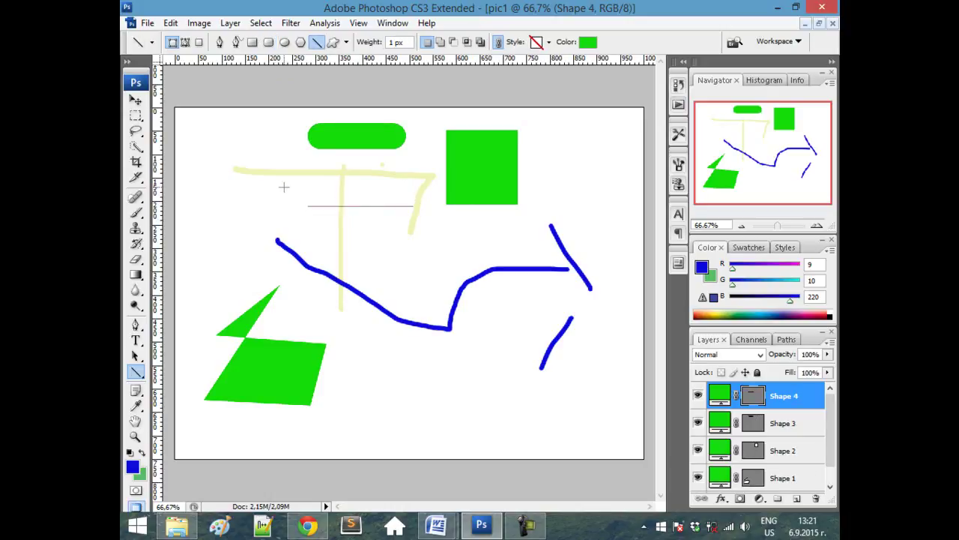
left_click(147, 24)
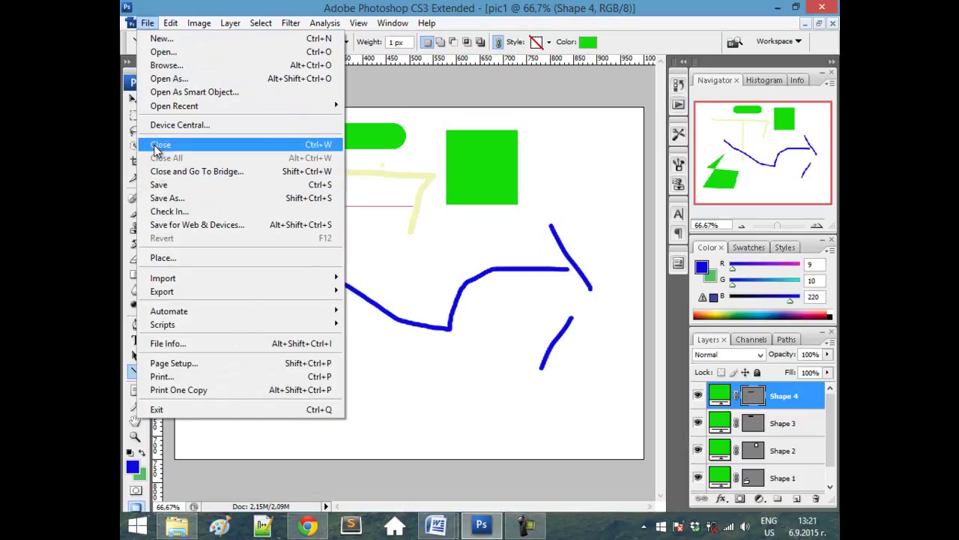
- Save the layered document as pic1.psd in the demos folder, confirming the format options
left_click(166, 192)
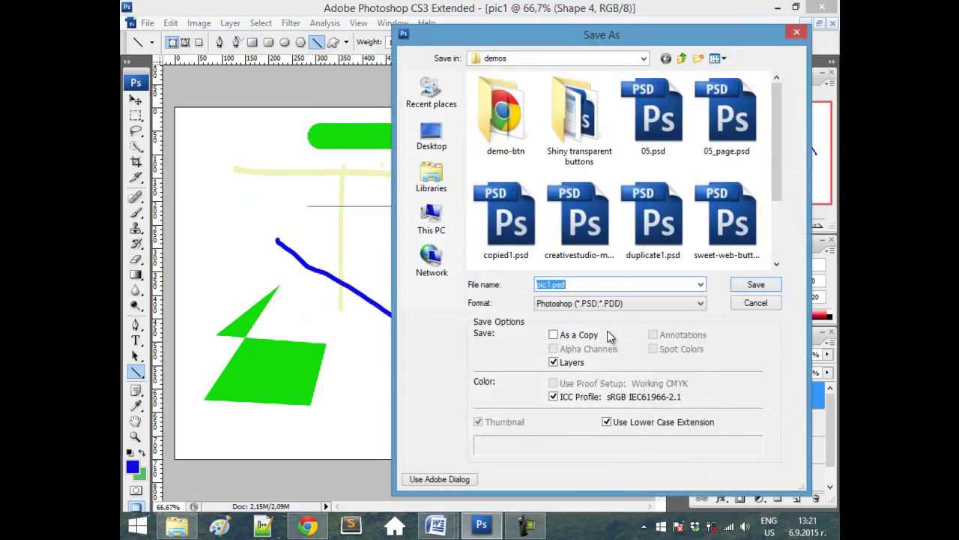
left_click(750, 289)
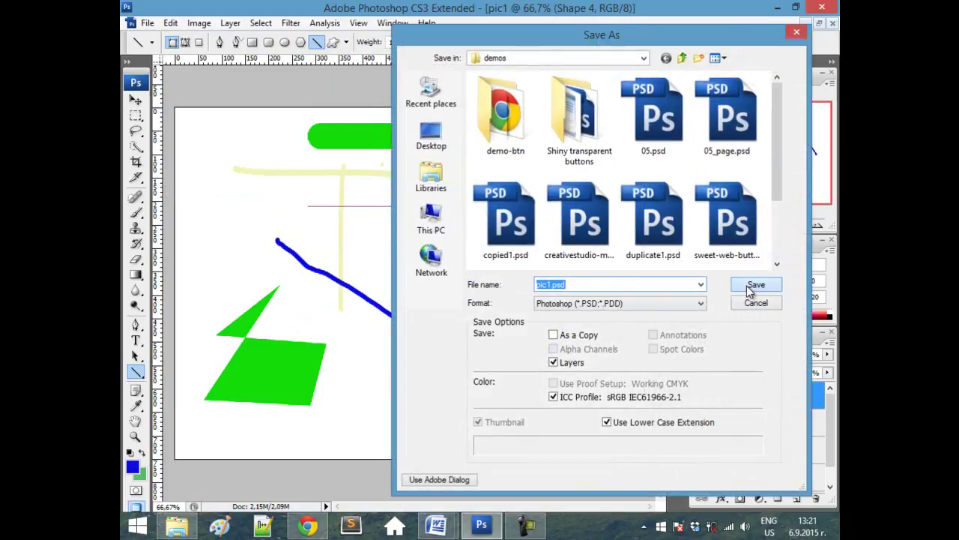
left_click(743, 170)
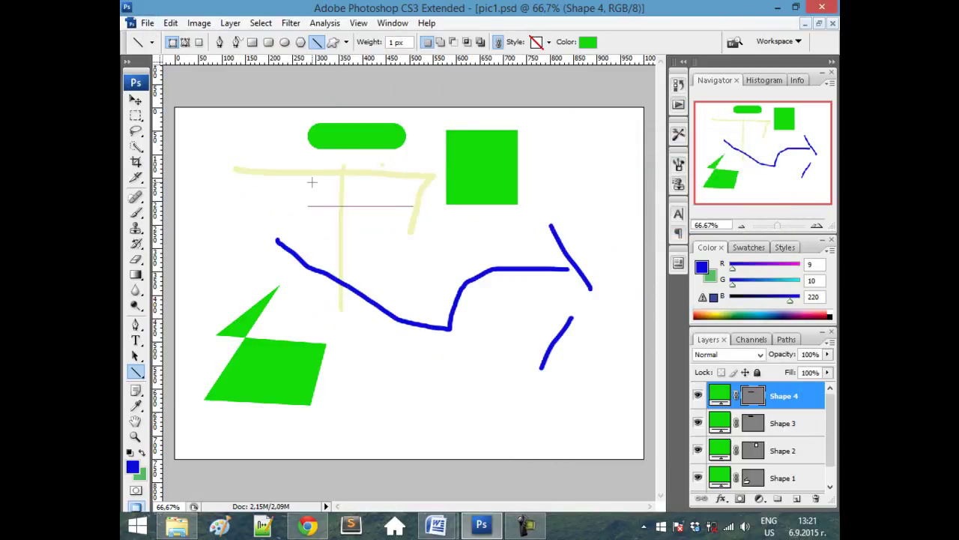
- Export via Save for Web using the JPEG Medium preset as pic1.jpg in demo-btn
left_click(148, 23)
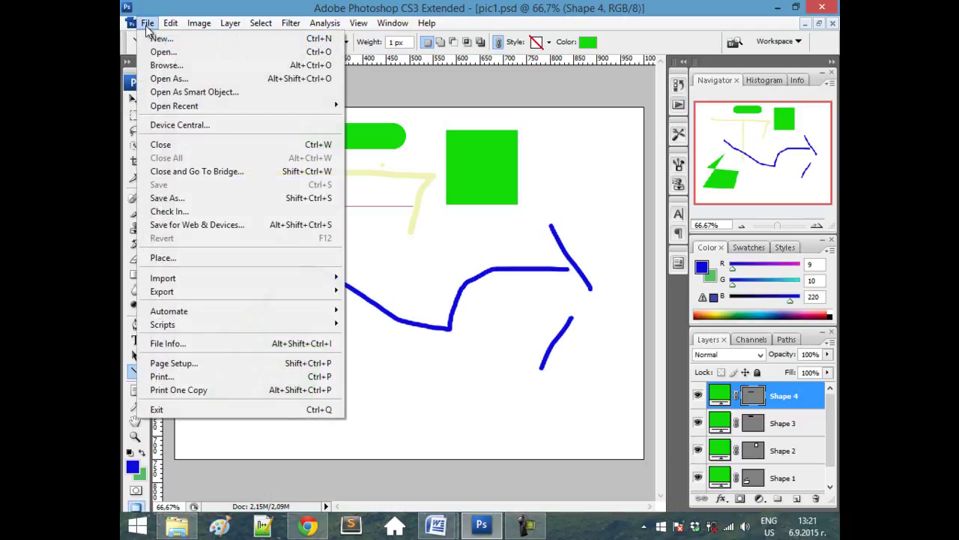
left_click(206, 226)
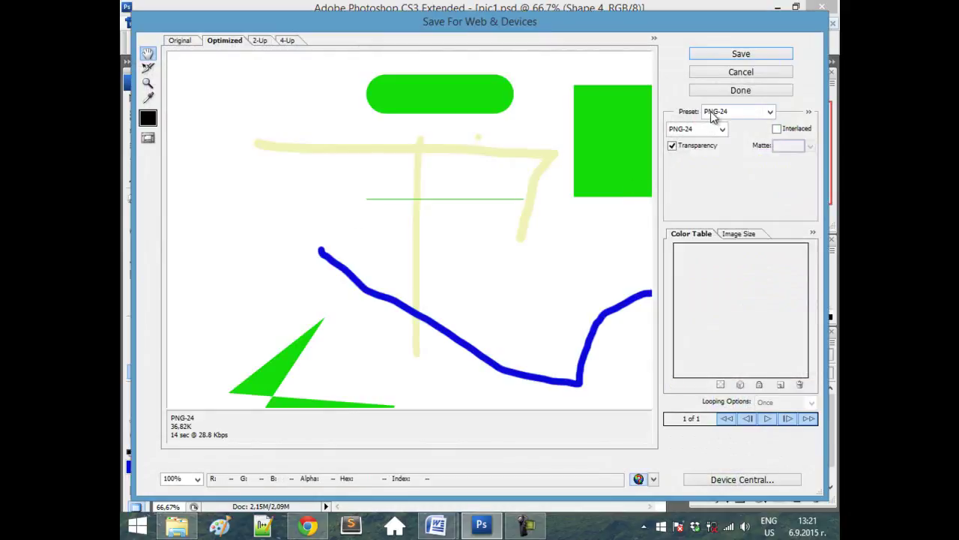
left_click(712, 114)
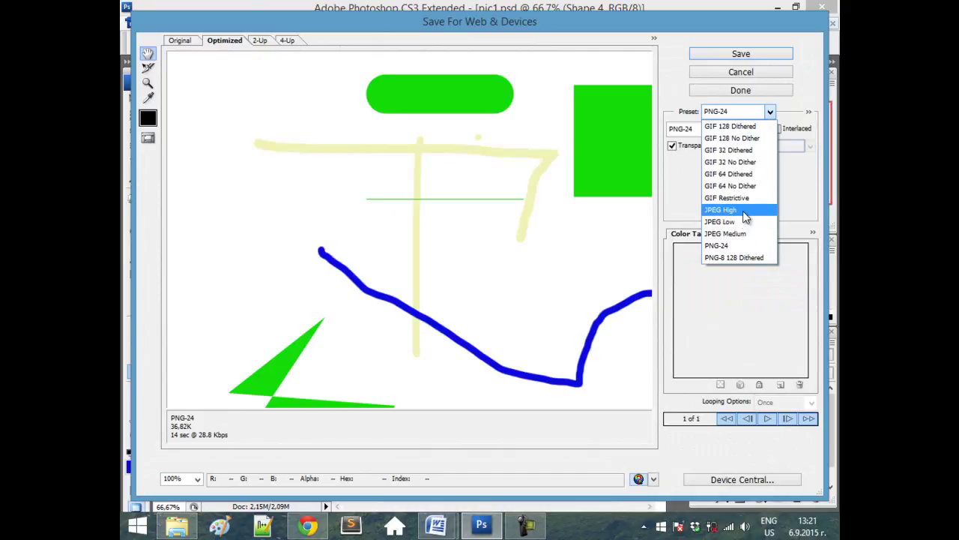
left_click(742, 234)
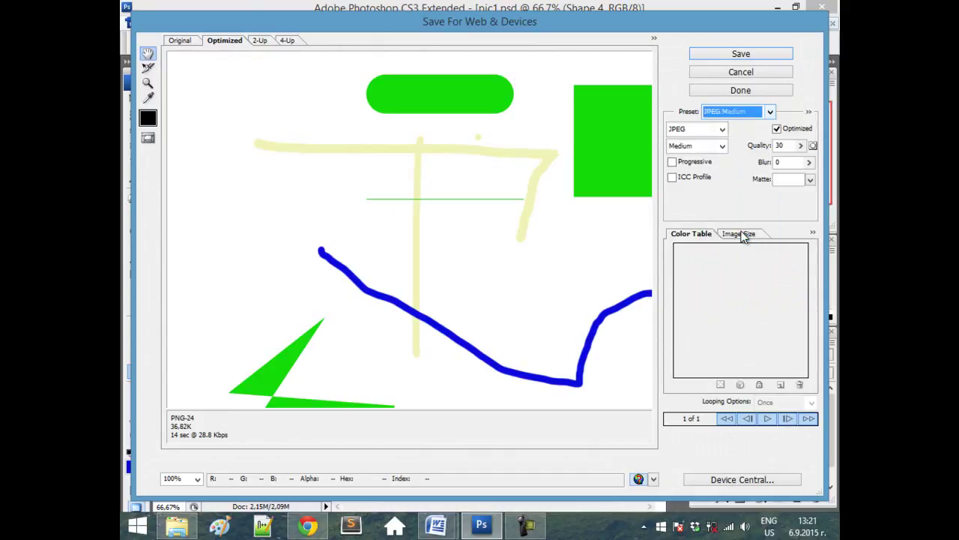
left_click(747, 57)
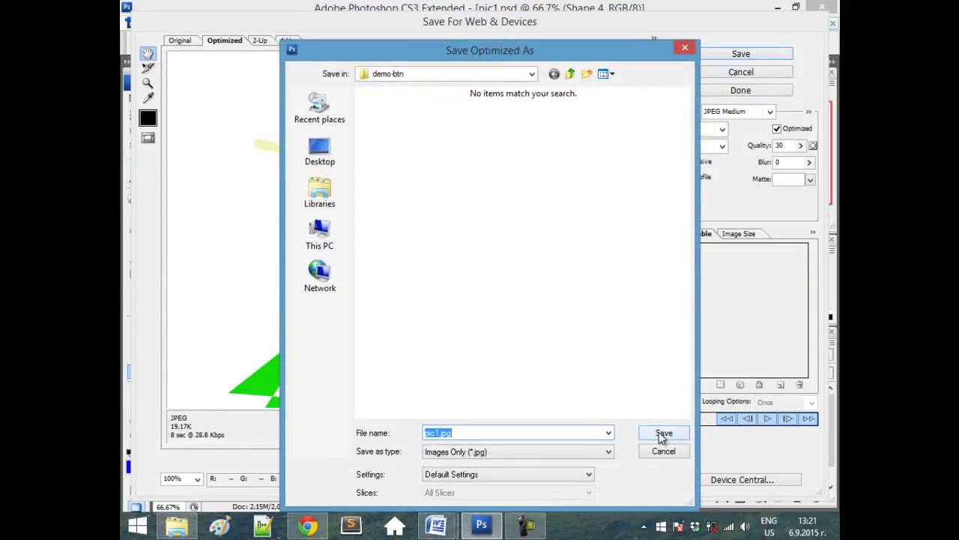
left_click(660, 434)
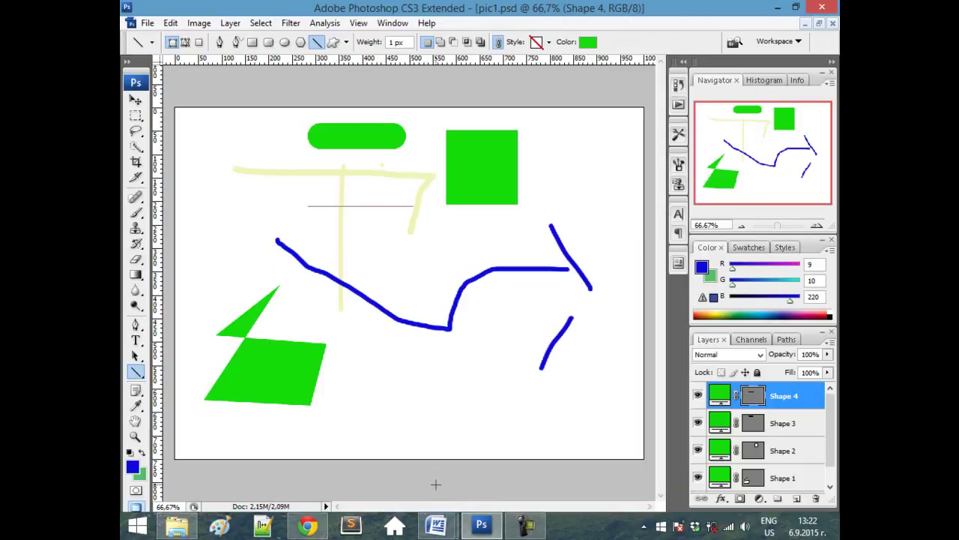
left_click(430, 528)
- Bring up Samostoqtelna - Photoshop.docx in Word and nudge the house drawing right
left_click(515, 439)
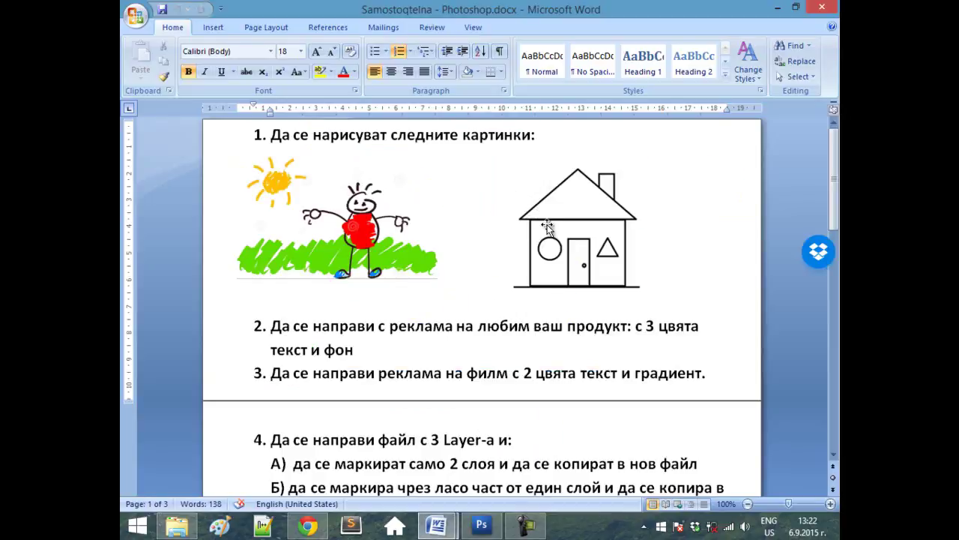
left_click(578, 225)
left_click_drag(577, 224, 618, 225)
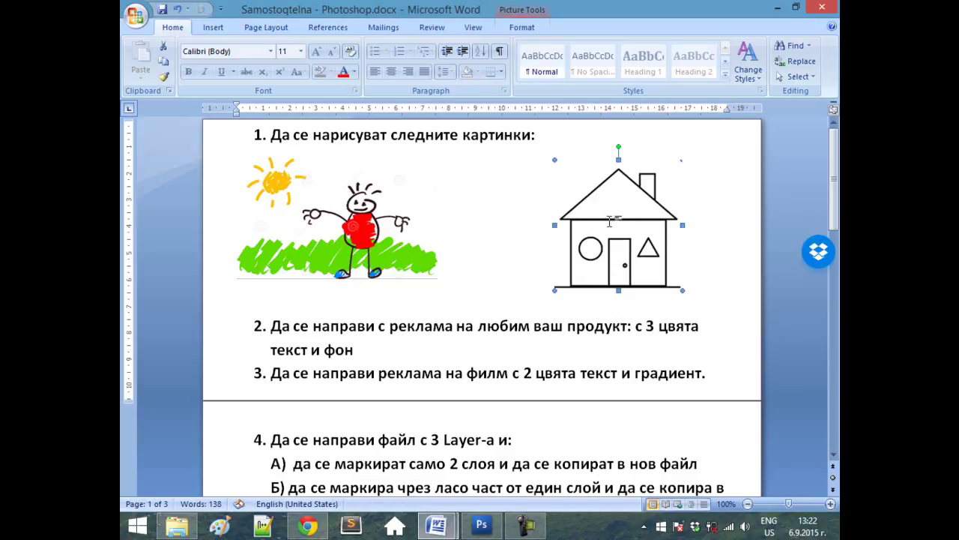
left_click(418, 237)
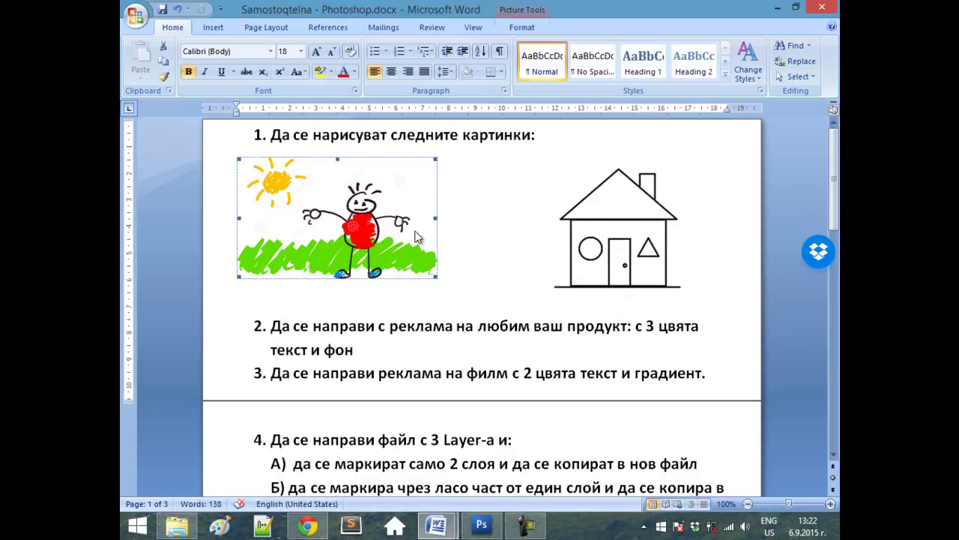
left_click(594, 252)
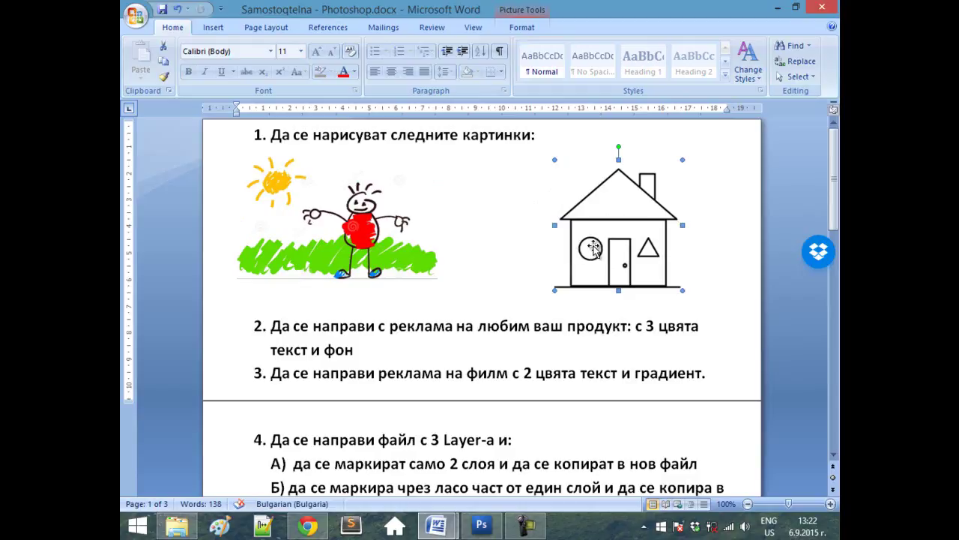
left_click(486, 225)
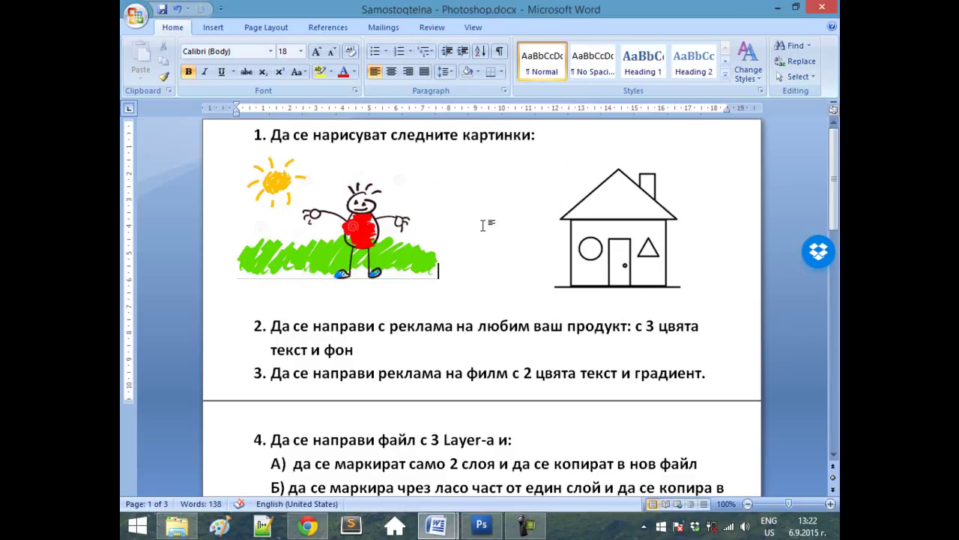
left_click(526, 525)
left_click(772, 466)
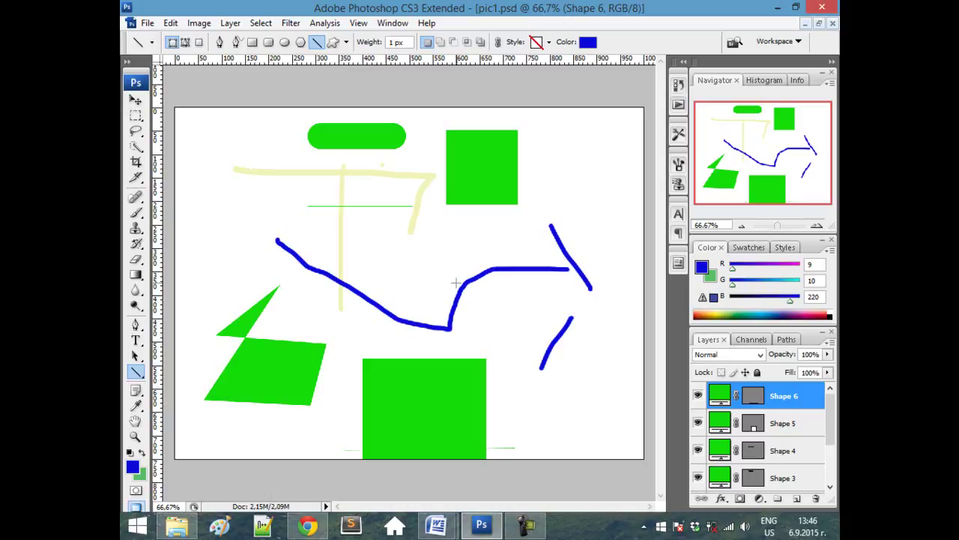
key("ctrl+z")
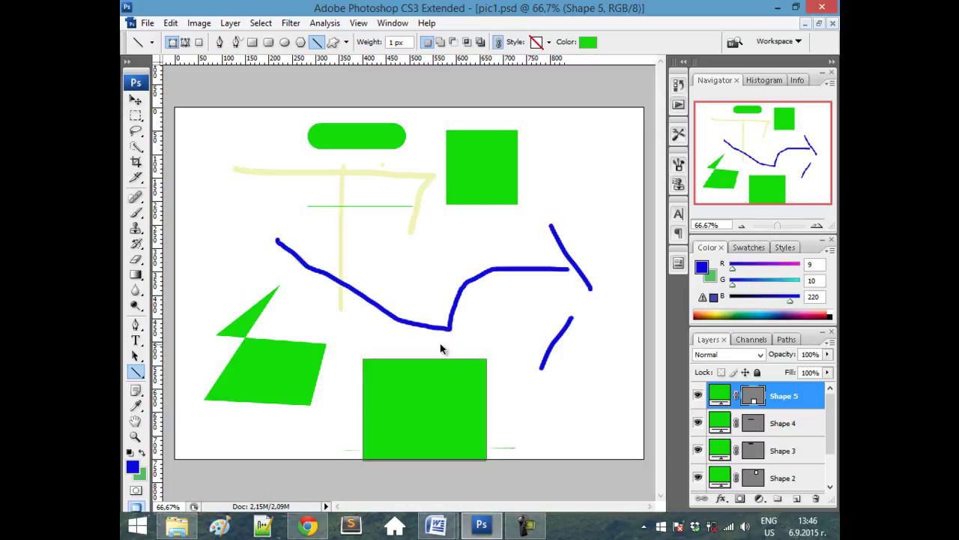
key("ctrl+alt+z")
key("ctrl+alt+z")
key("ctrl+alt+z")
key("ctrl+alt+z")
key("ctrl+alt+z")
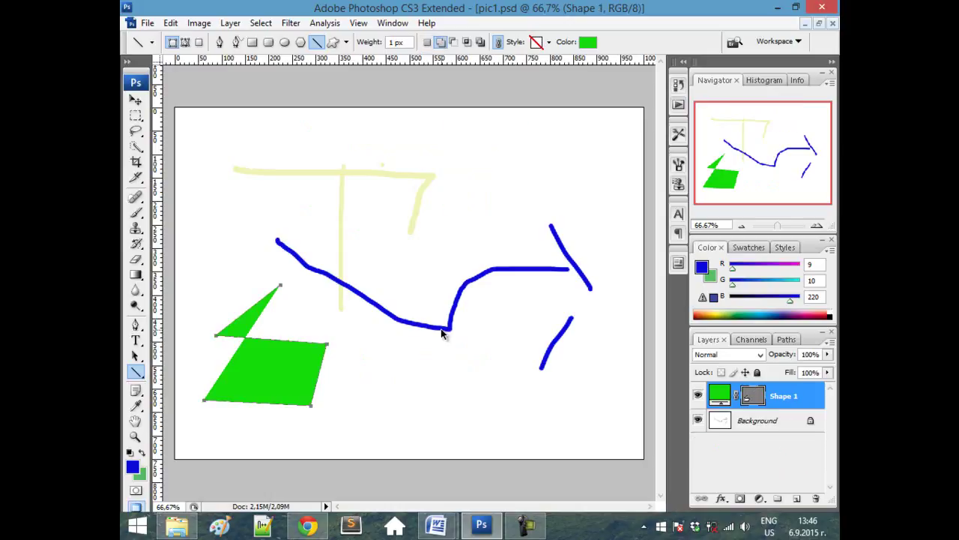
key("ctrl+alt+z")
key("ctrl+alt+z")
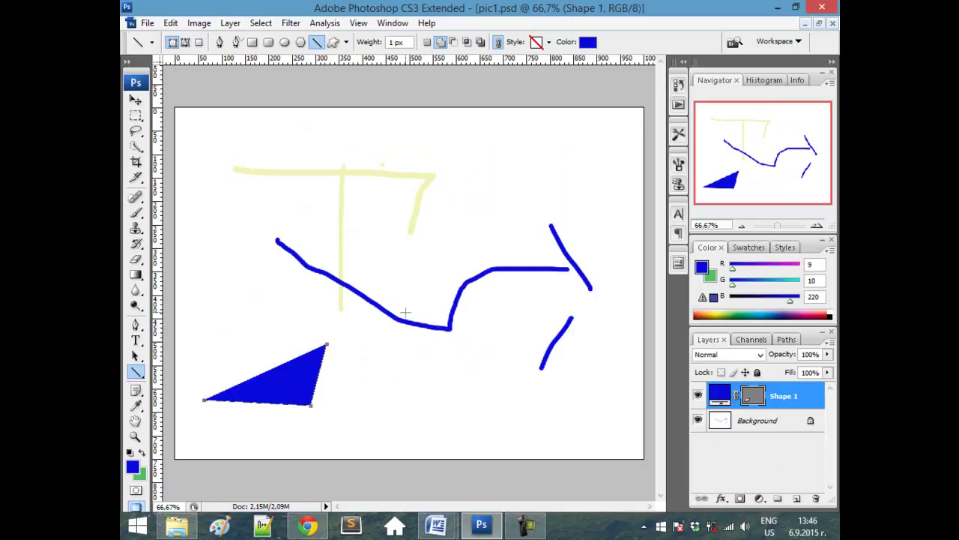
key("ctrl+shift+z")
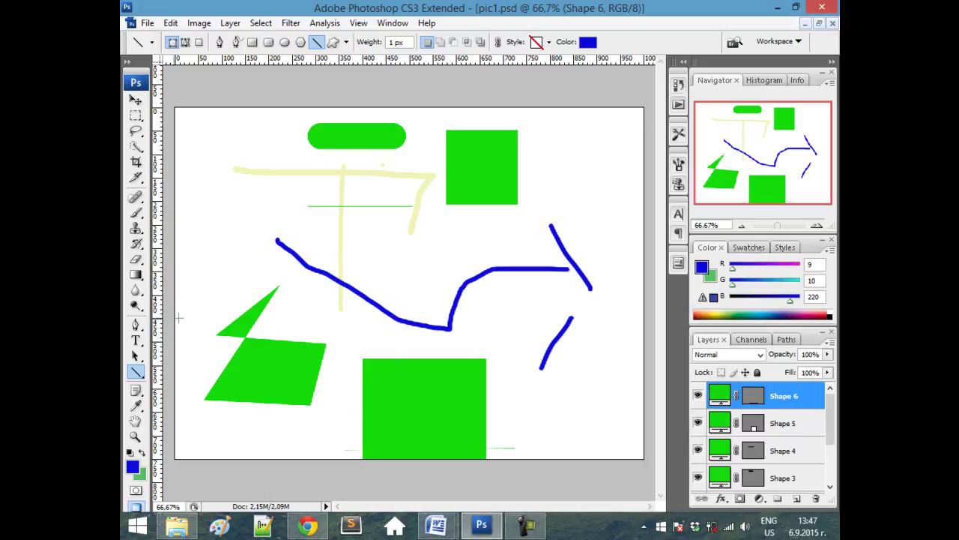
- Start a text label in the green square using Arno Pro at 24 pt
left_click(137, 341)
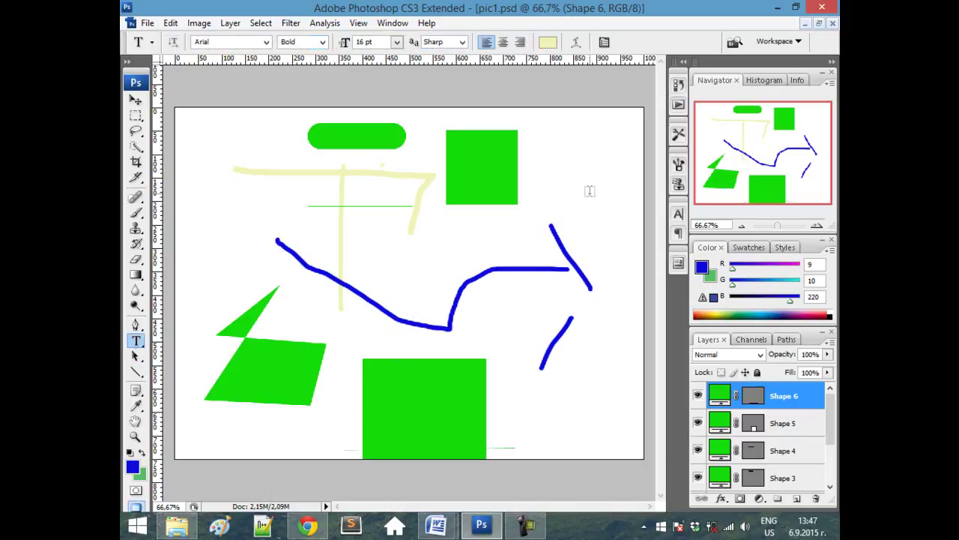
left_click(461, 164)
type("Text one")
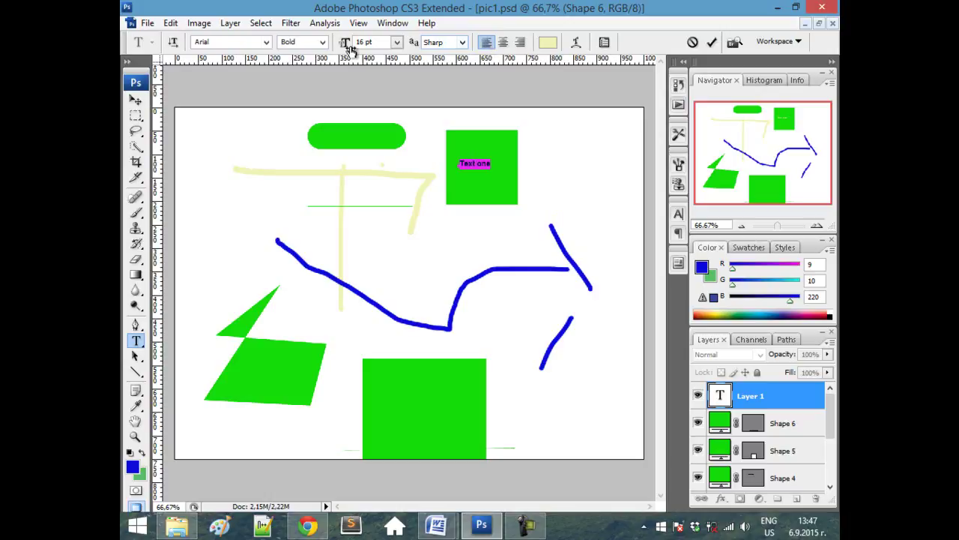
left_click(266, 42)
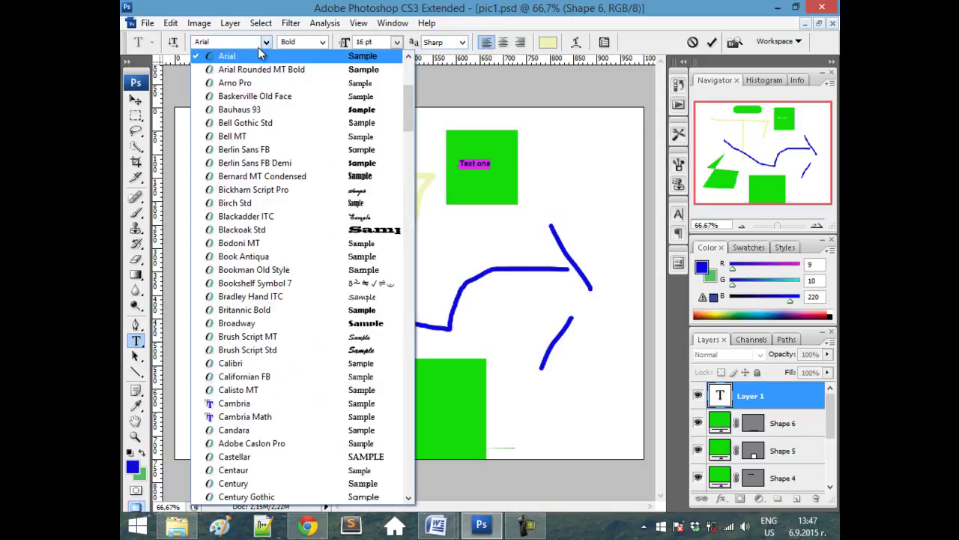
left_click(254, 84)
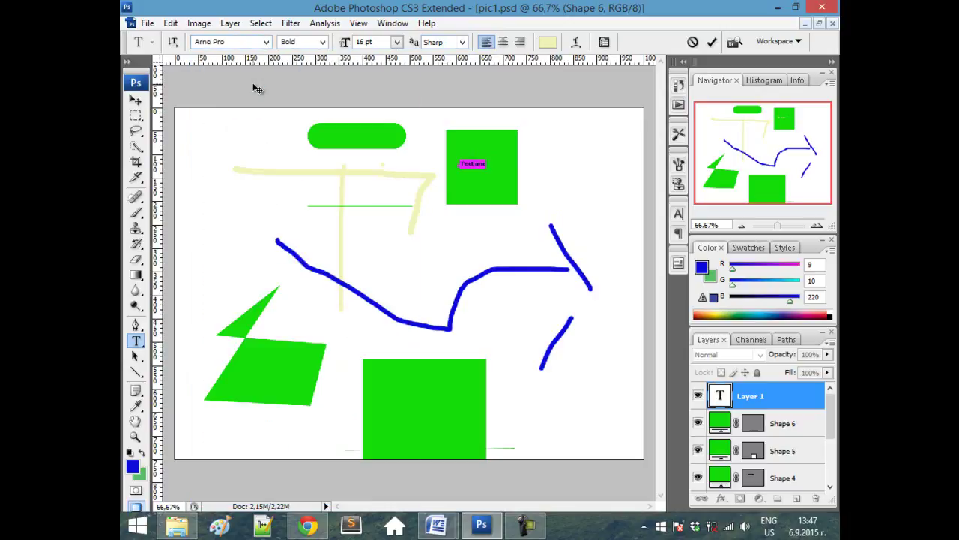
left_click(396, 43)
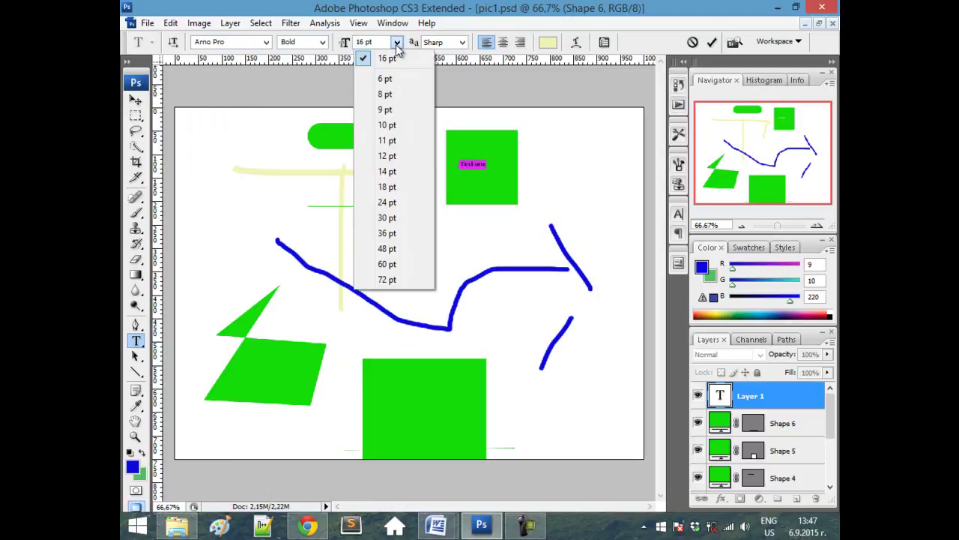
left_click(387, 203)
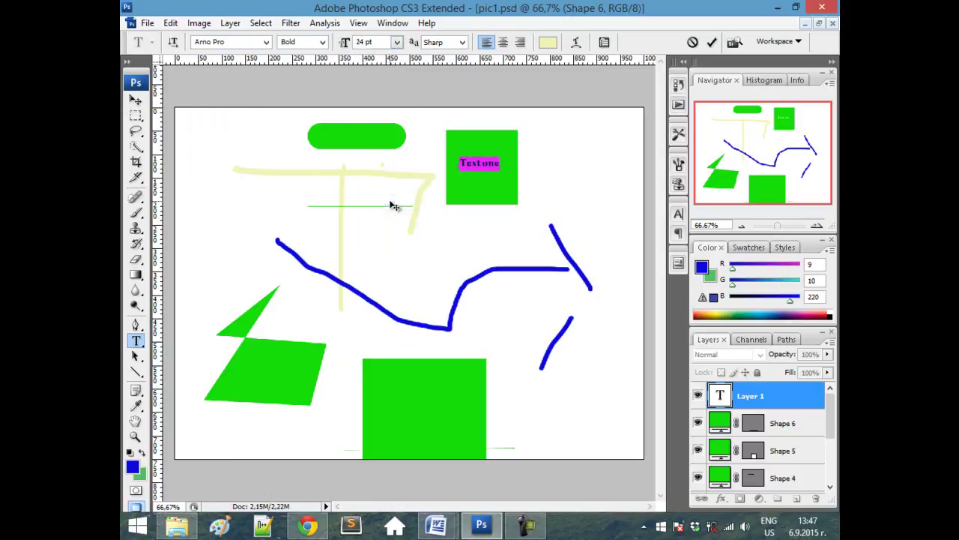
- Set the label to Bold with Sharp anti-aliasing and bring up the Warp Text settings
left_click(324, 44)
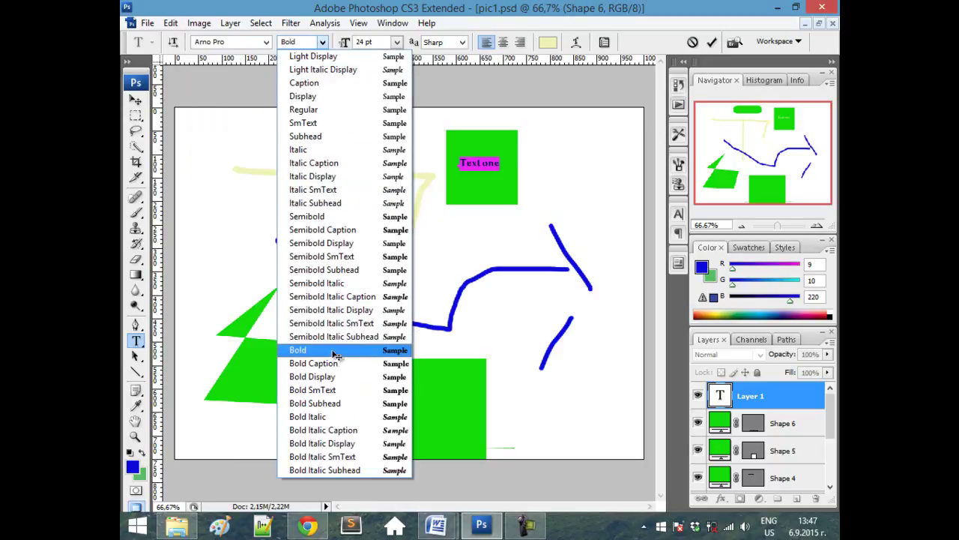
left_click(335, 352)
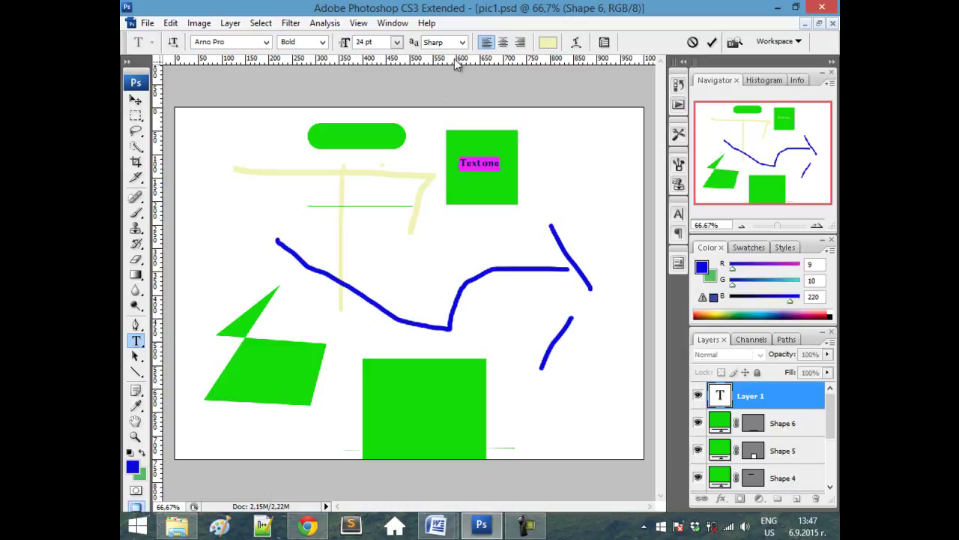
left_click(462, 43)
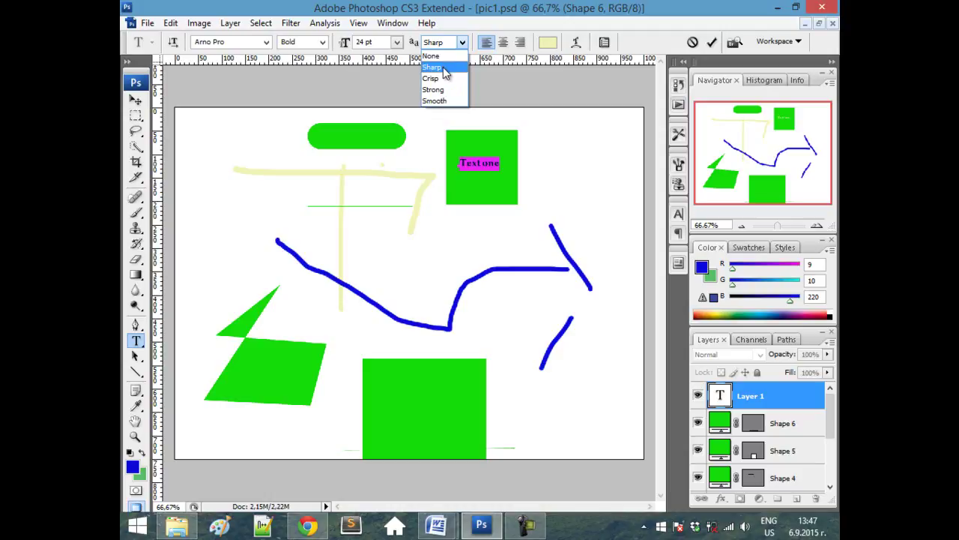
left_click(444, 68)
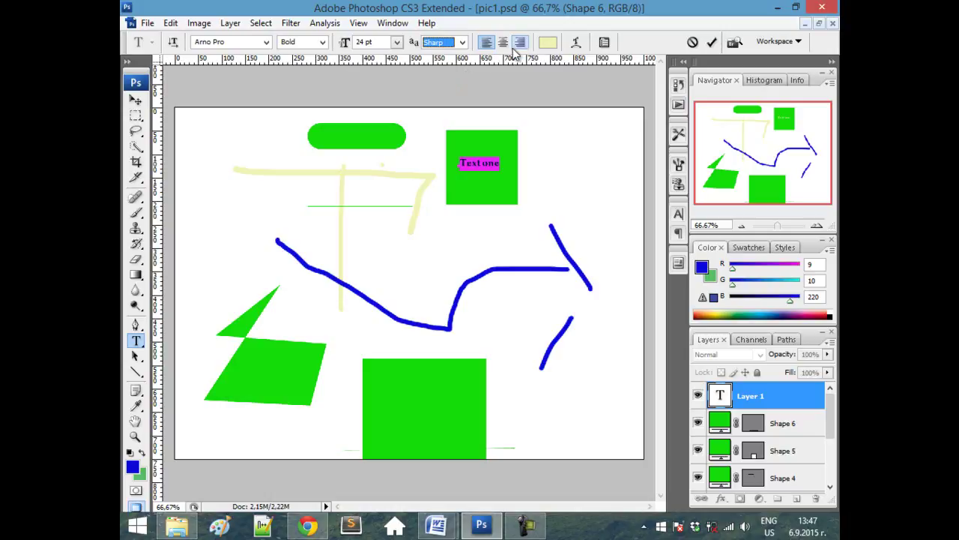
left_click(577, 43)
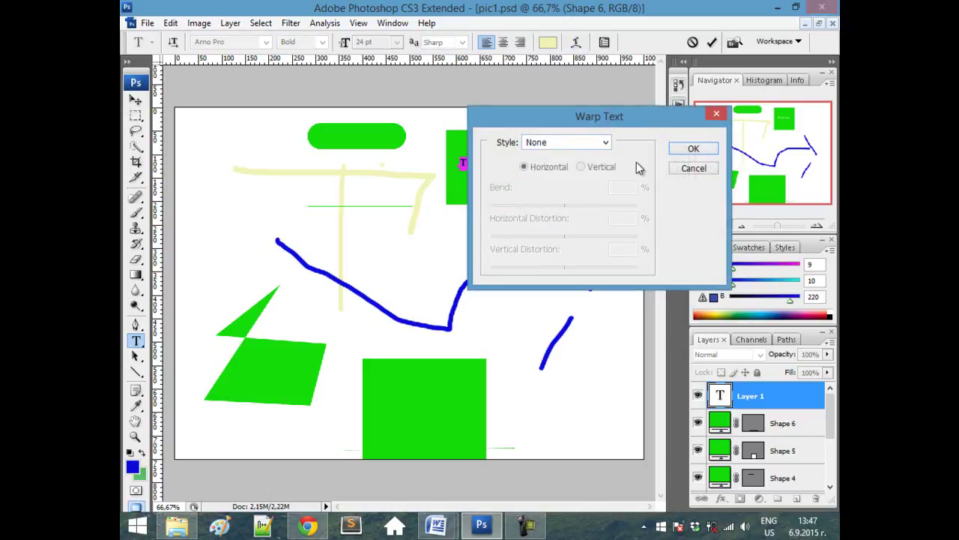
- Apply the Arch warp style to the Text one label
left_click(607, 143)
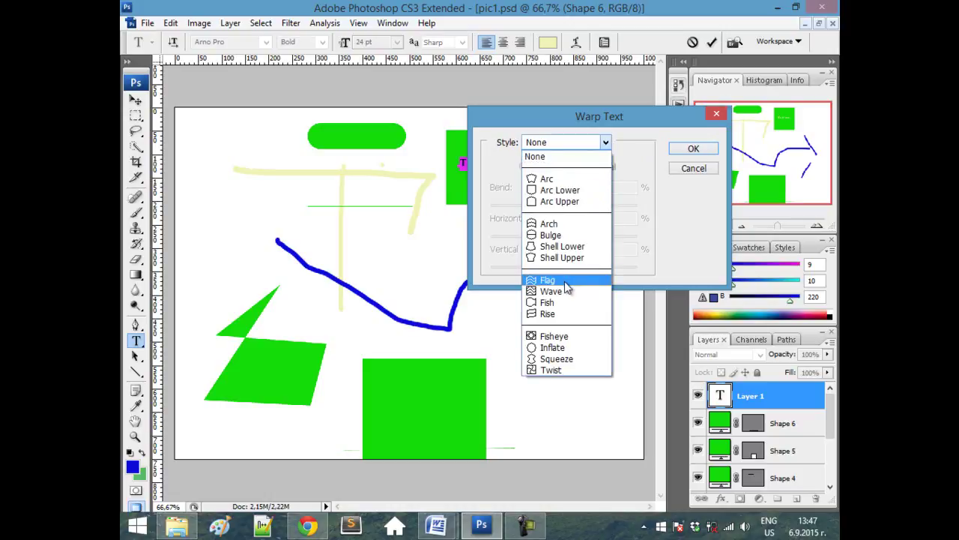
left_click(553, 223)
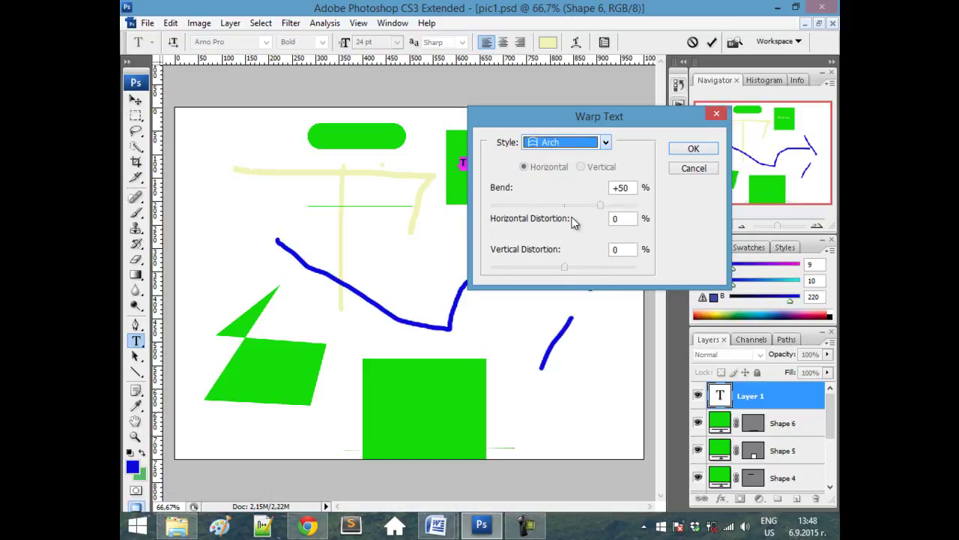
left_click(693, 149)
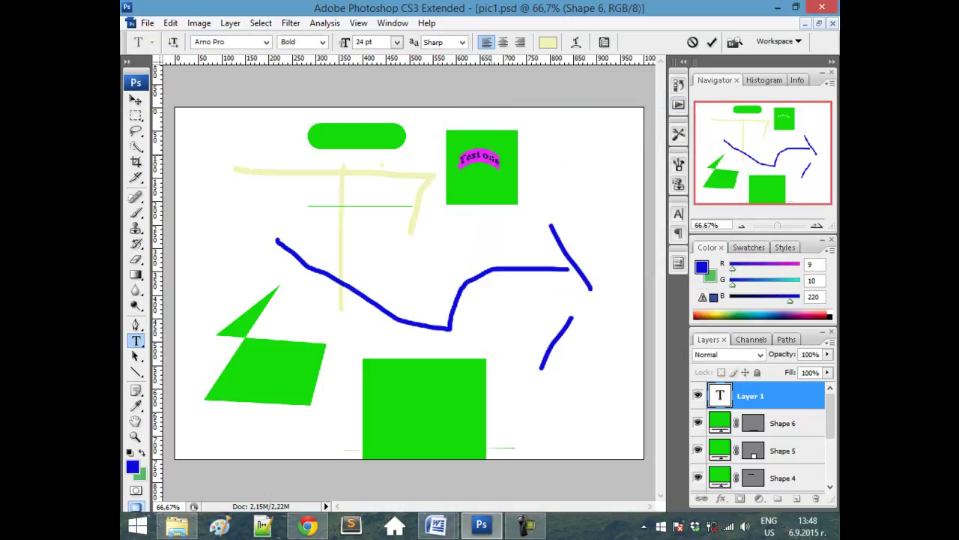
key("Left")
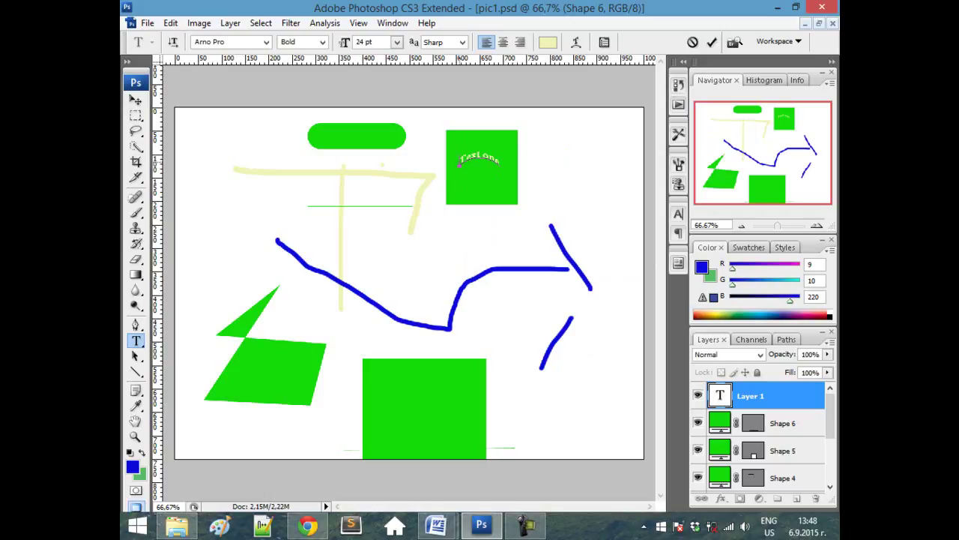
- Colour the arched Text one yellow and commit the text layer
left_click_drag(459, 165, 511, 169)
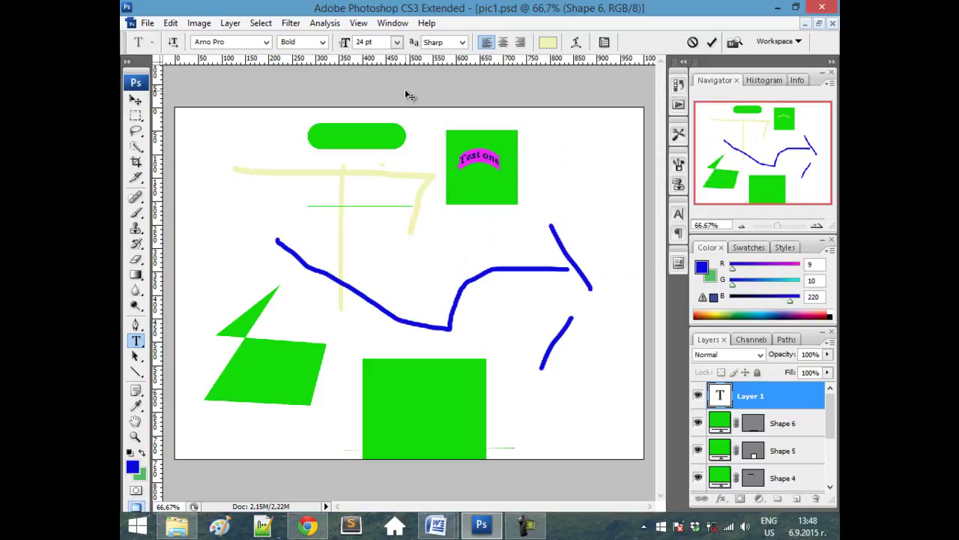
left_click(550, 42)
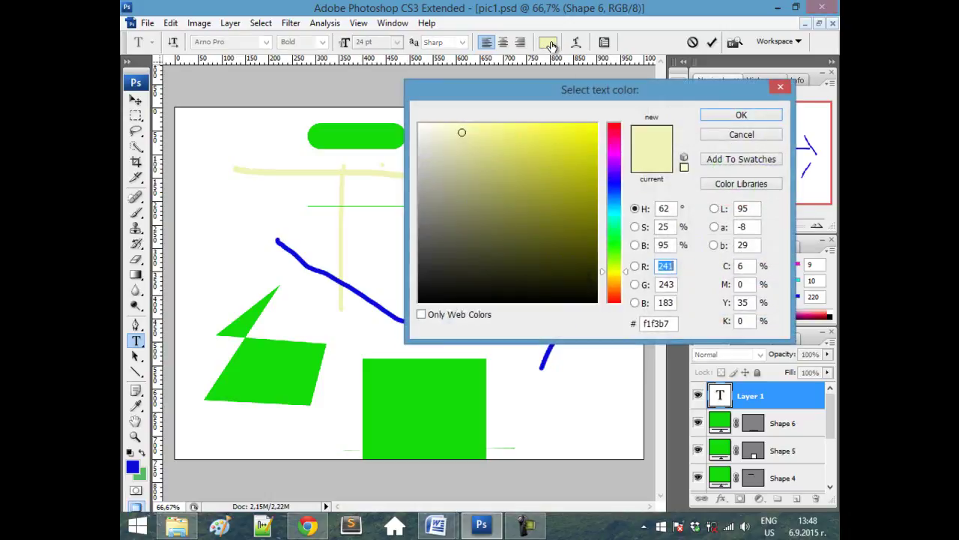
left_click(586, 130)
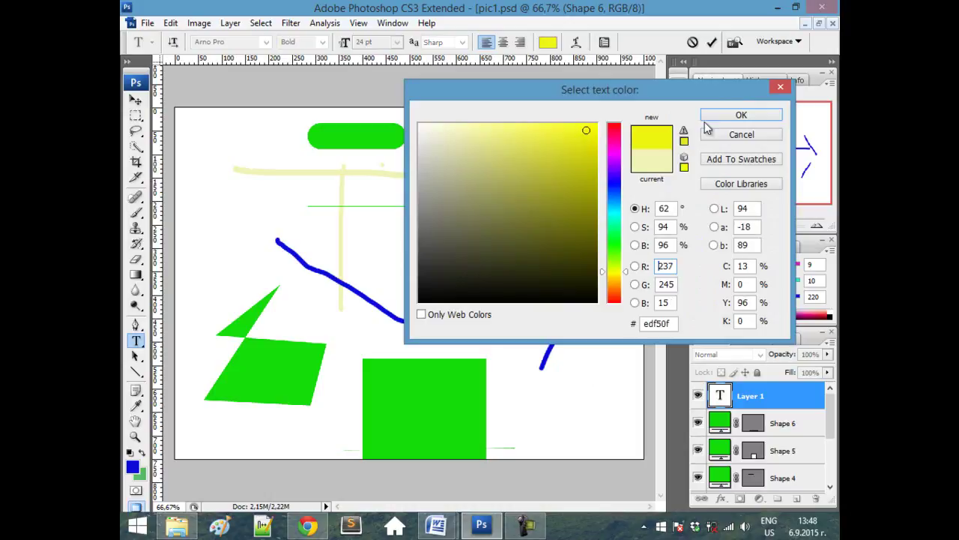
left_click(741, 114)
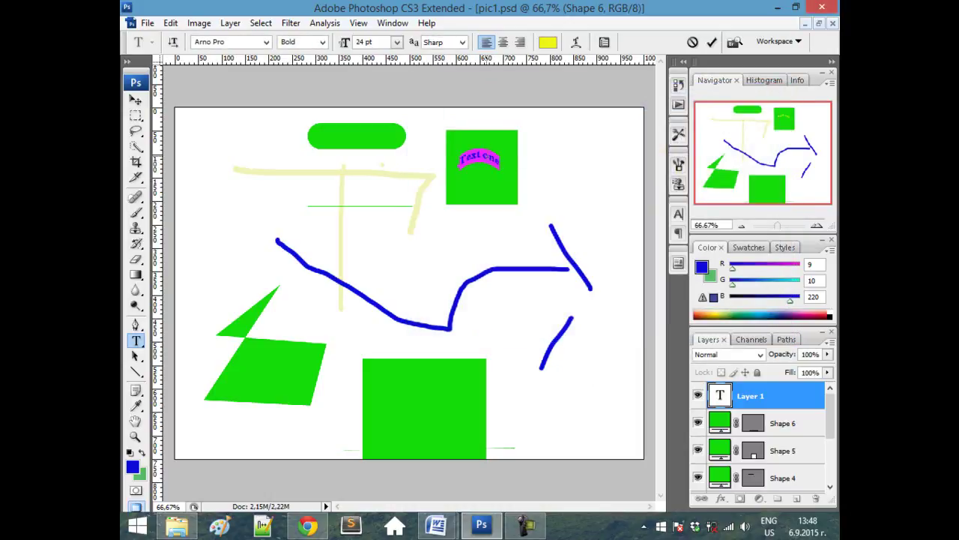
left_click(495, 168)
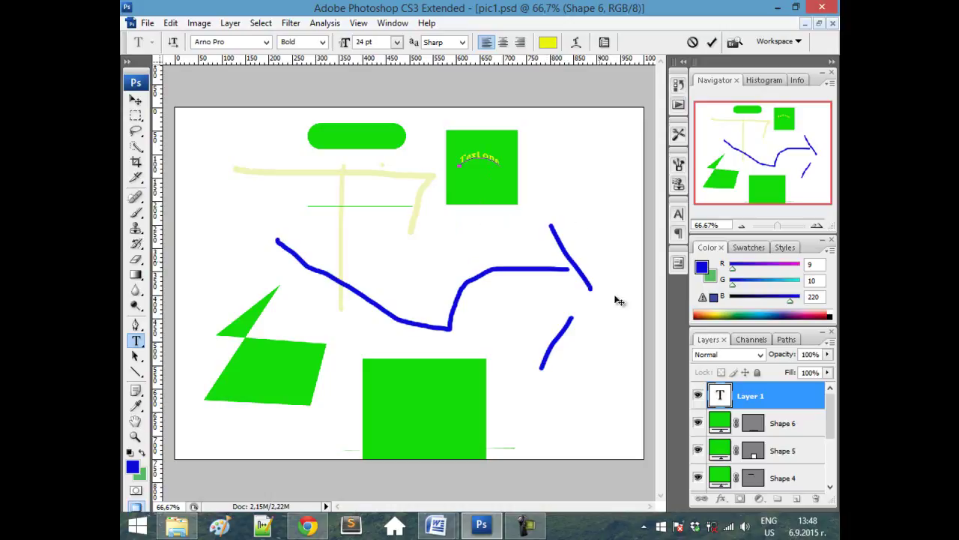
left_click(740, 397)
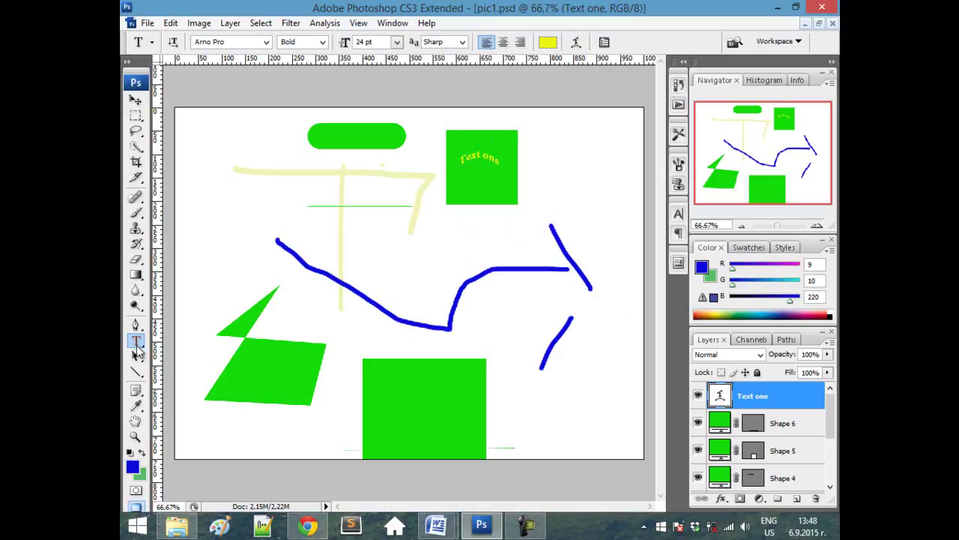
- Type the 'Text two' label below the green square and colour it green
left_click(447, 233)
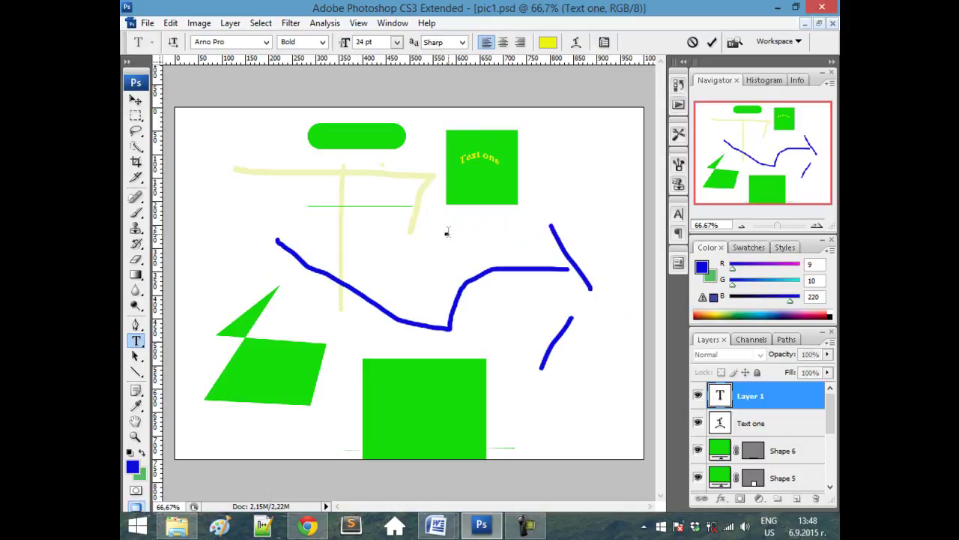
type("Tex")
key("ctrl+a")
left_click(547, 42)
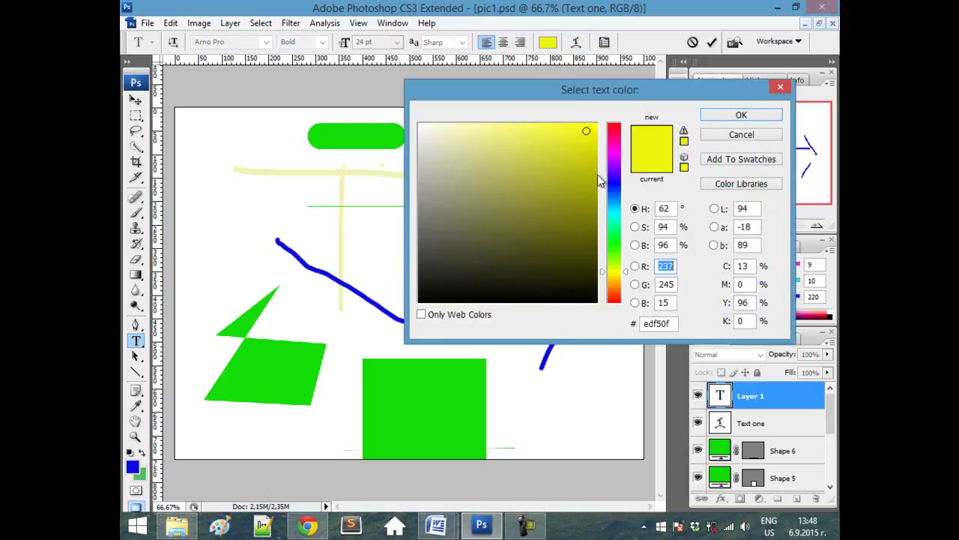
left_click(615, 244)
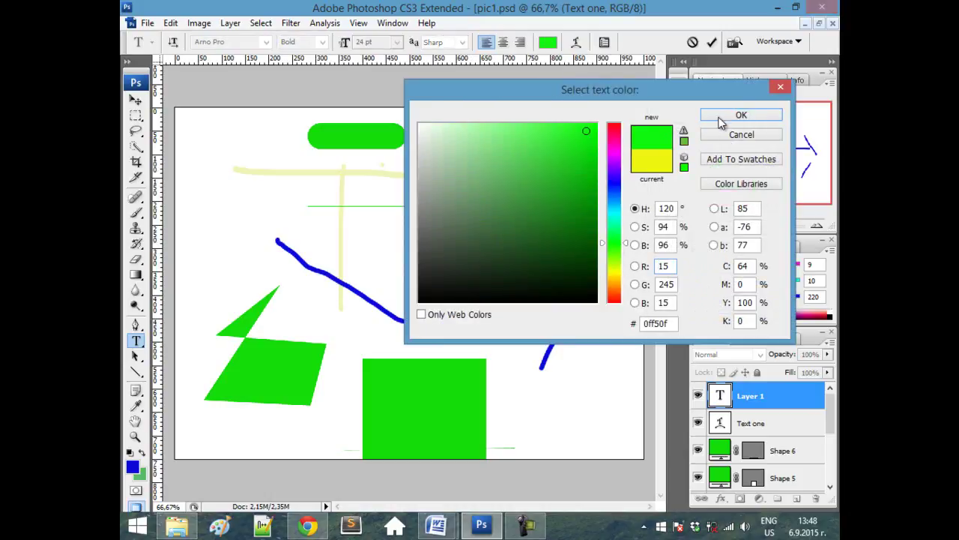
left_click(741, 115)
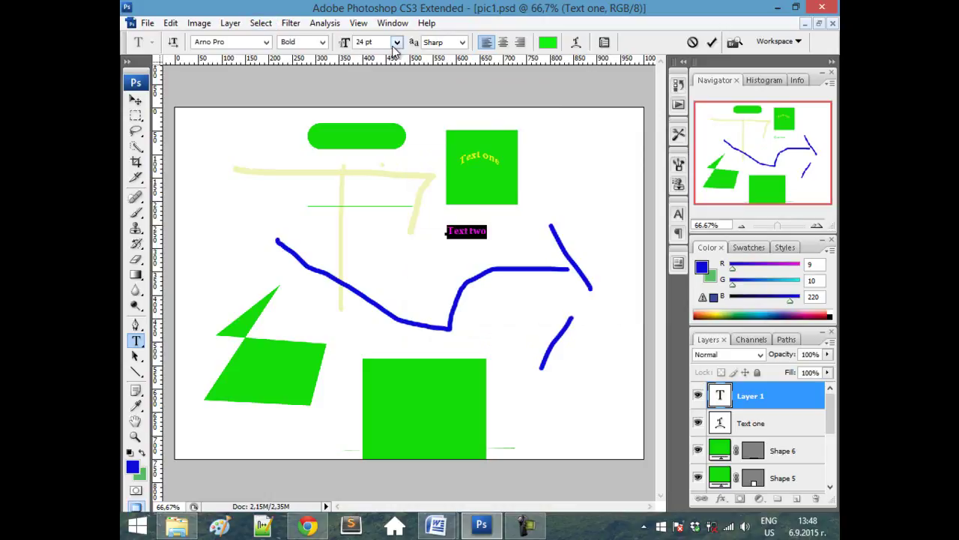
- Set Text two to 48 pt in the Birch Std font
left_click(396, 42)
left_click(388, 249)
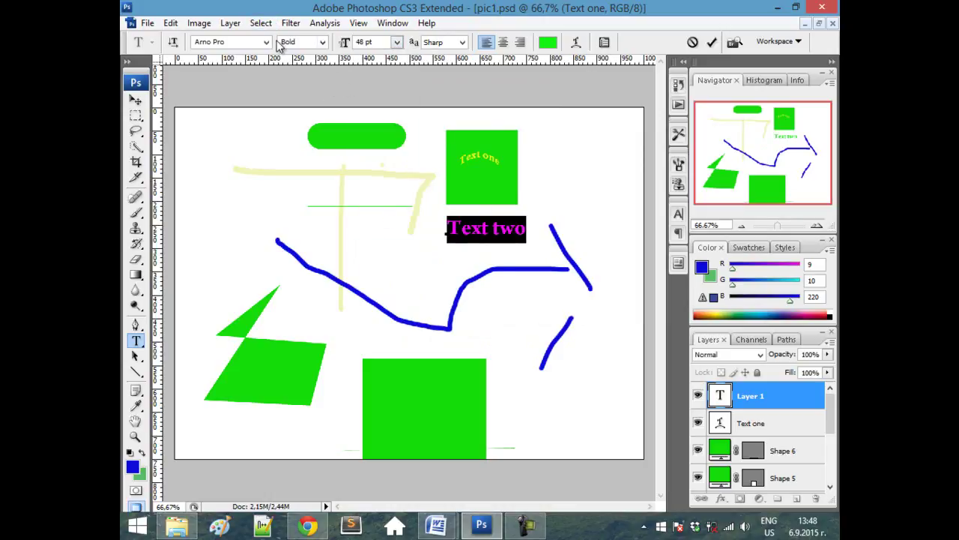
left_click(266, 42)
left_click(248, 176)
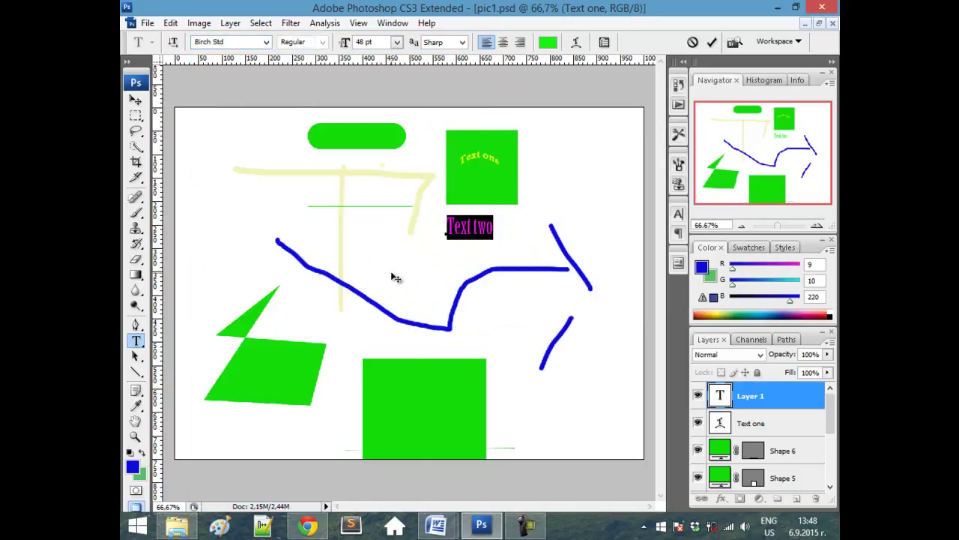
left_click(495, 226)
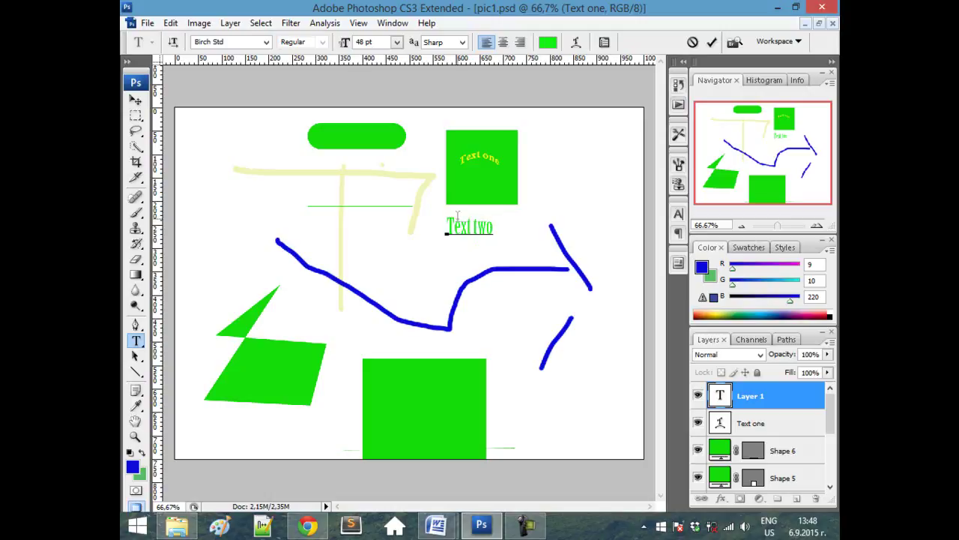
- Try stretching Text two, undo it, then drag the label beside the bottom green rectangle
key("ctrl")
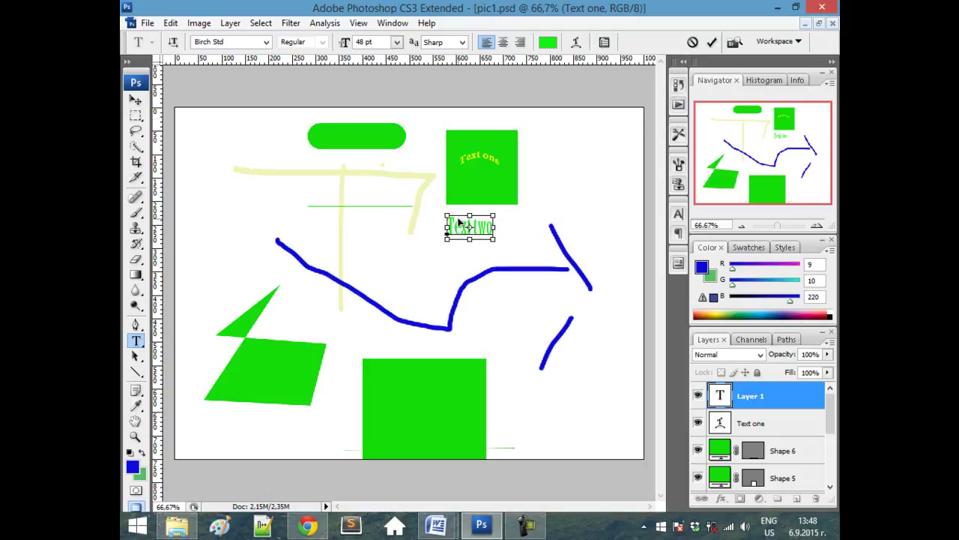
left_click_drag(457, 217, 471, 223)
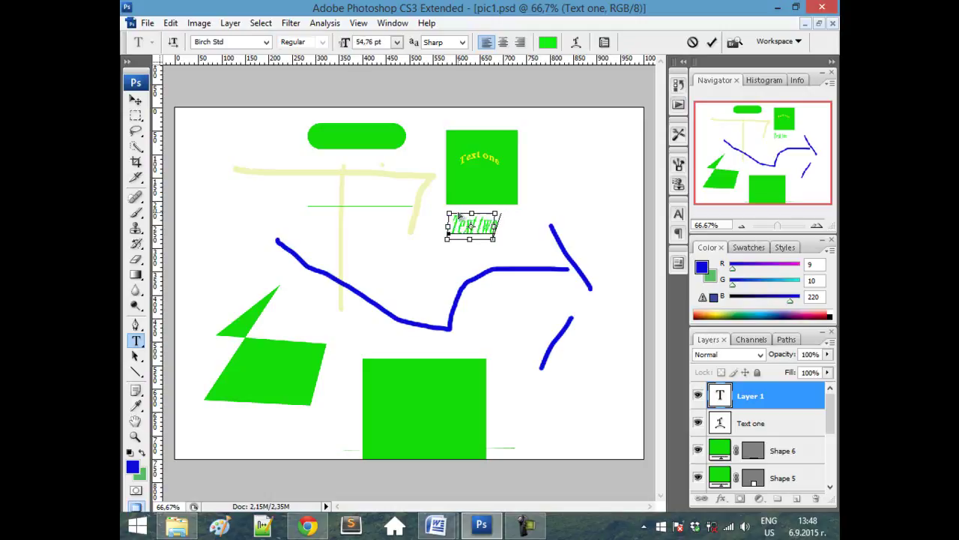
key("ctrl+z")
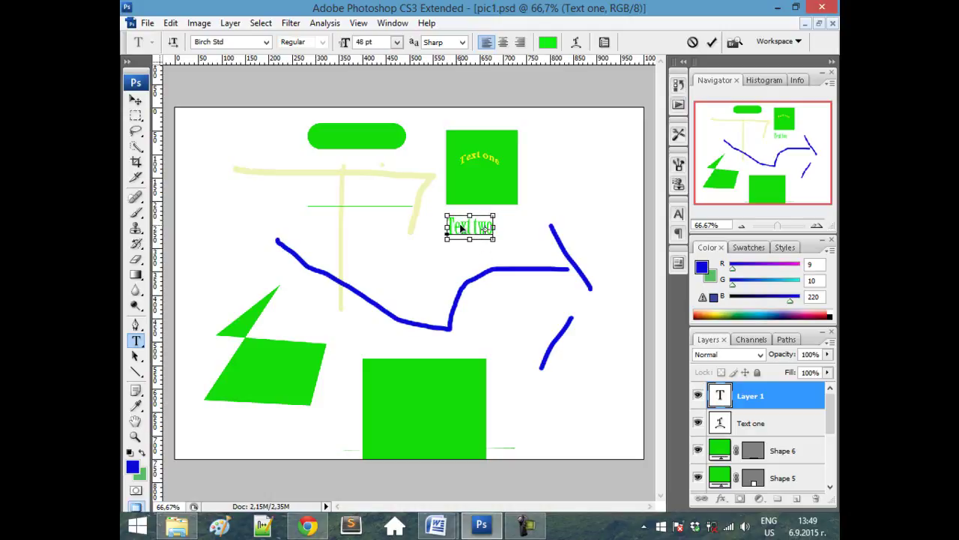
left_click_drag(460, 229, 523, 434)
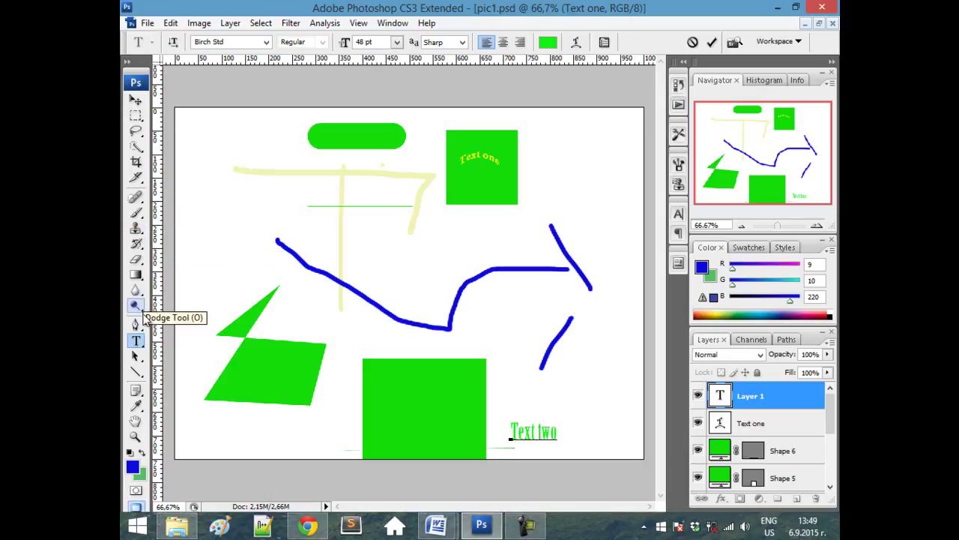
- Draw a blue rectangle (Shape 7) at the picture's lower right
left_click(135, 371)
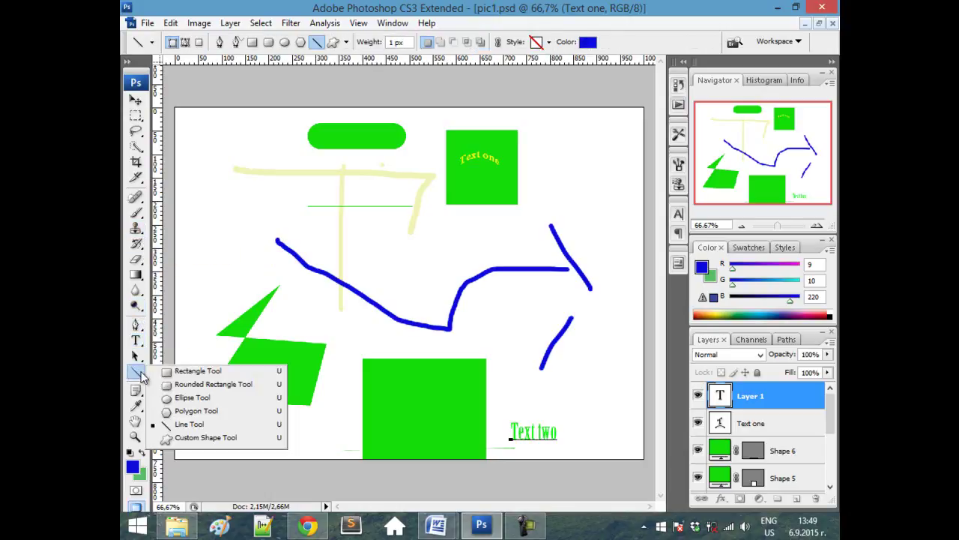
left_click(178, 371)
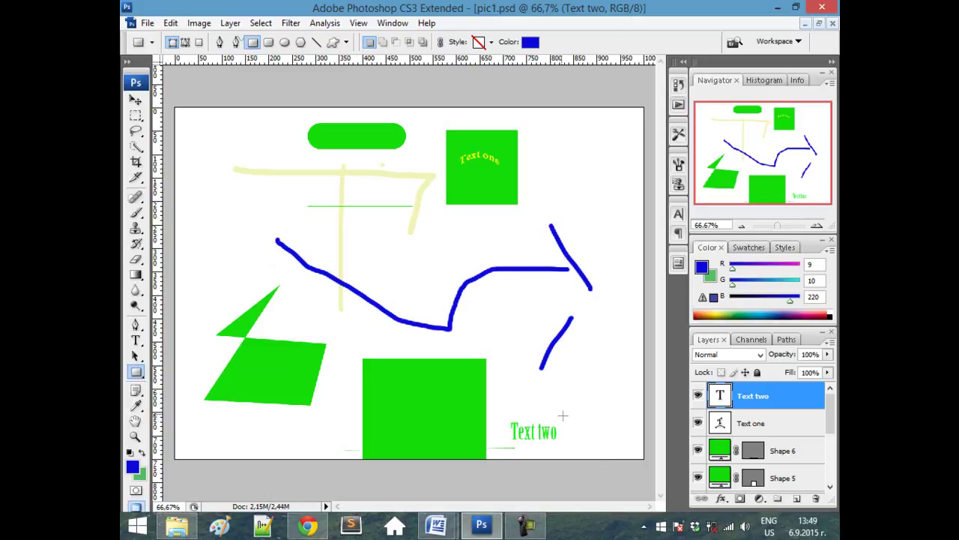
left_click_drag(493, 387, 604, 452)
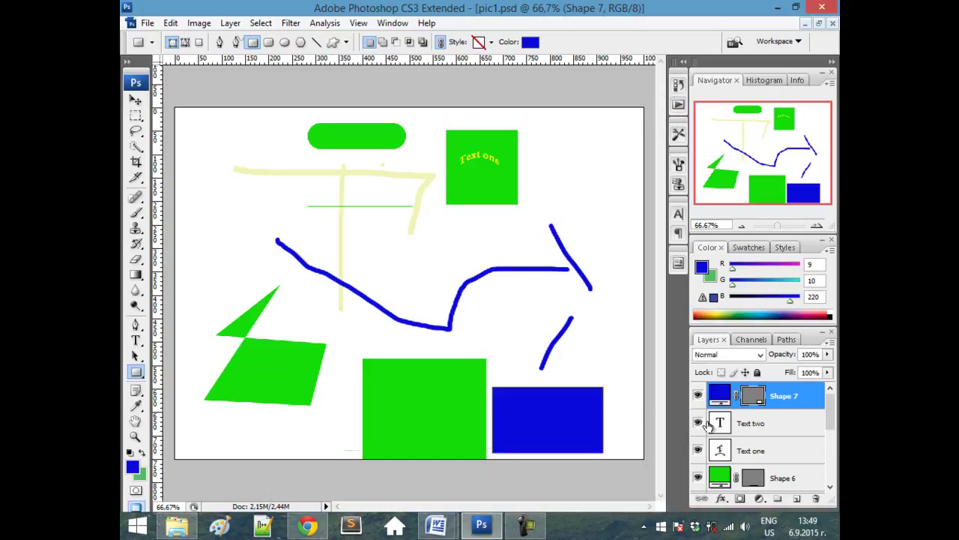
- Move the Text two layer above Shape 7 so the text shows on the rectangle
left_click_drag(708, 422, 712, 393)
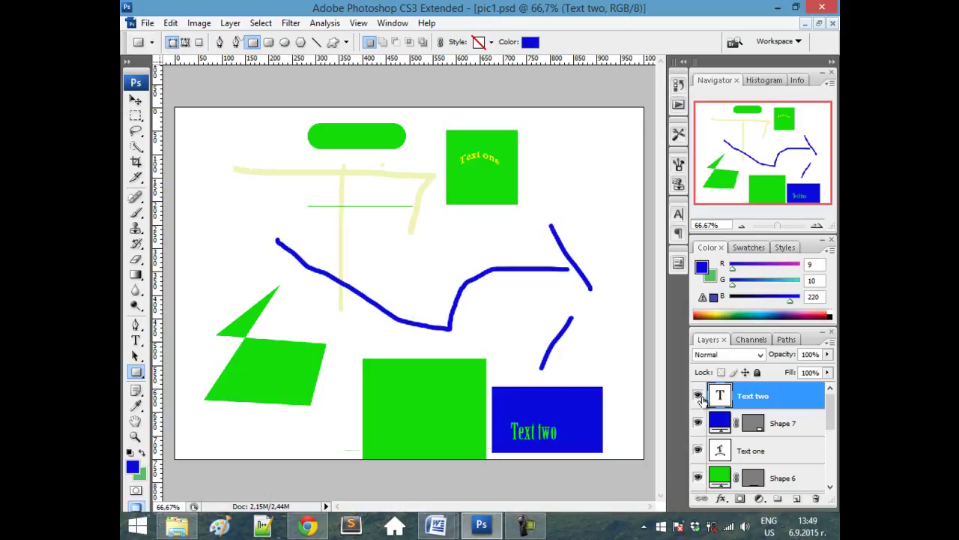
left_click(698, 395)
left_click(697, 422)
left_click(697, 395)
mouse_move(741, 397)
left_mouse_down()
mouse_move(748, 424)
mouse_move(741, 386)
left_mouse_up()
left_click(437, 524)
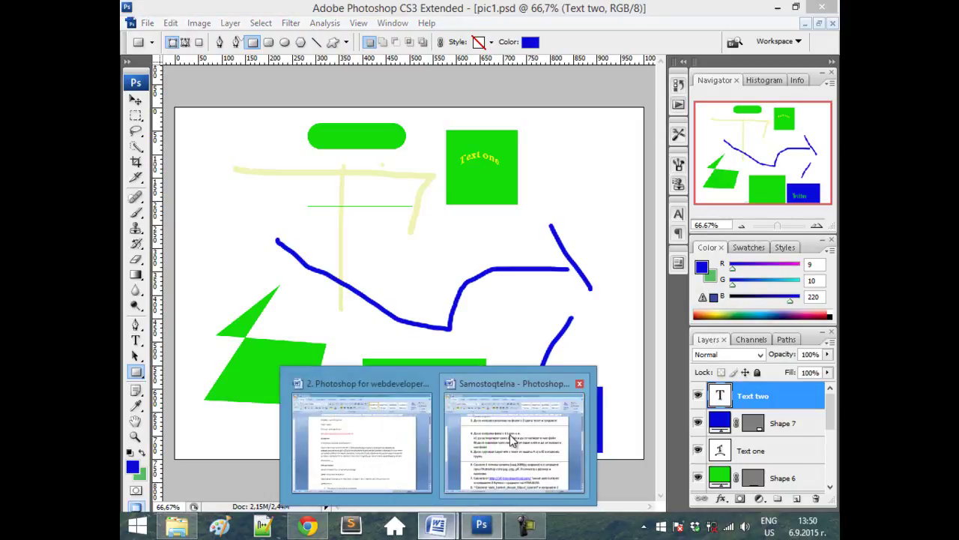
left_click(510, 434)
scroll(510, 434, "up", 7)
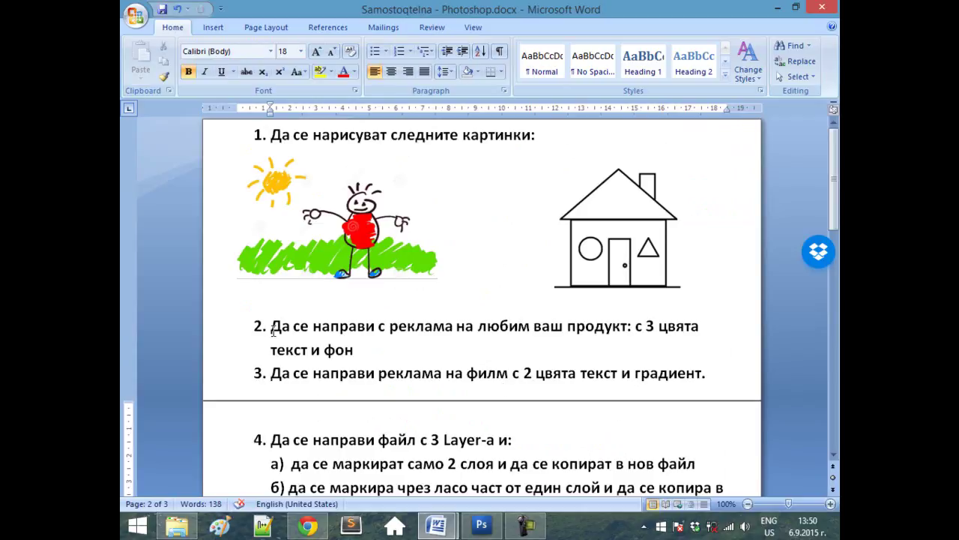
left_click(525, 524)
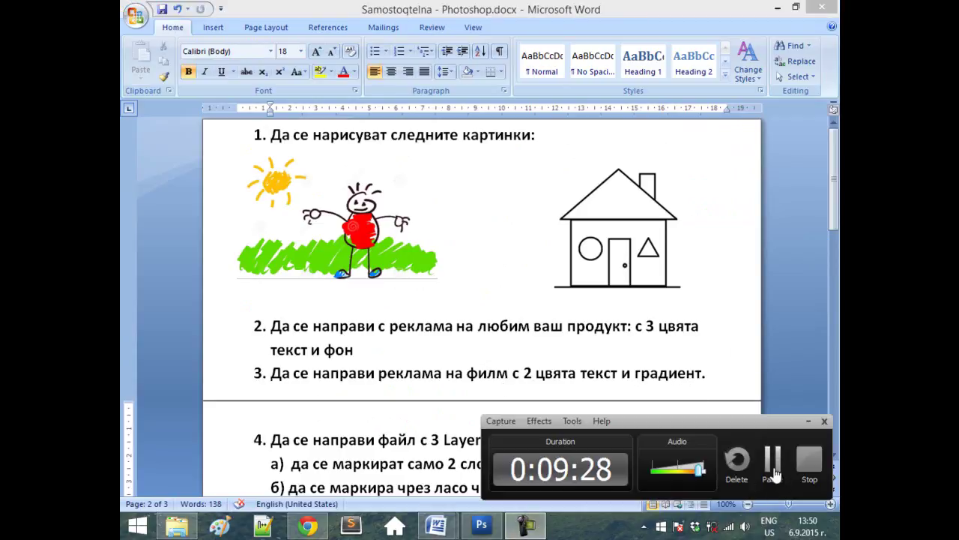
left_click(787, 454)
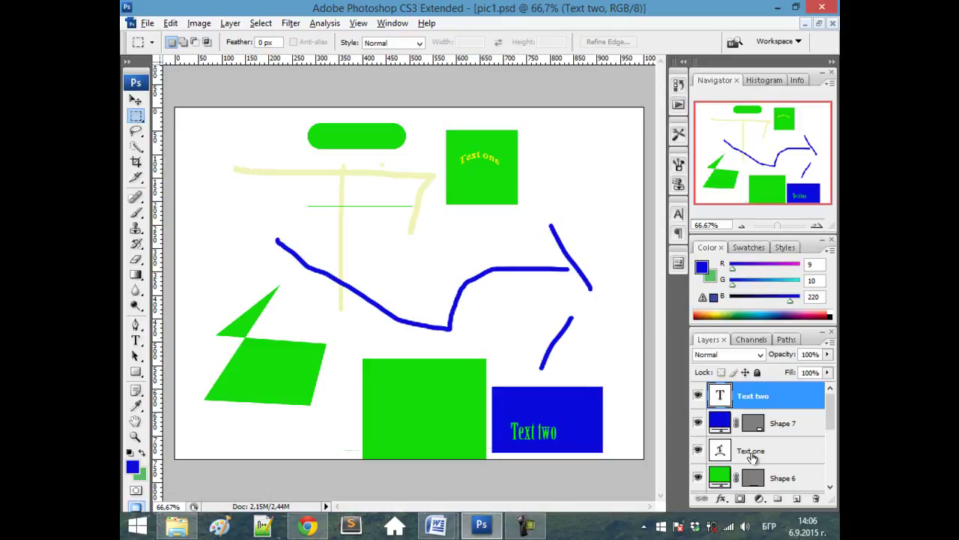
- Select both Text one and Text two layers and group them with Ctrl+G
left_click(752, 453, "ctrl")
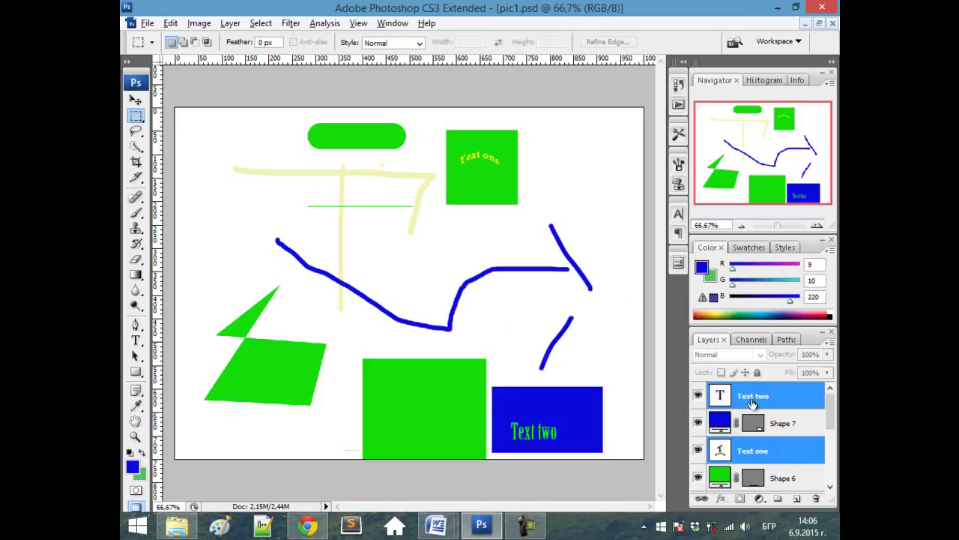
left_click(752, 403)
left_click(753, 454, "ctrl")
key("ctrl+g")
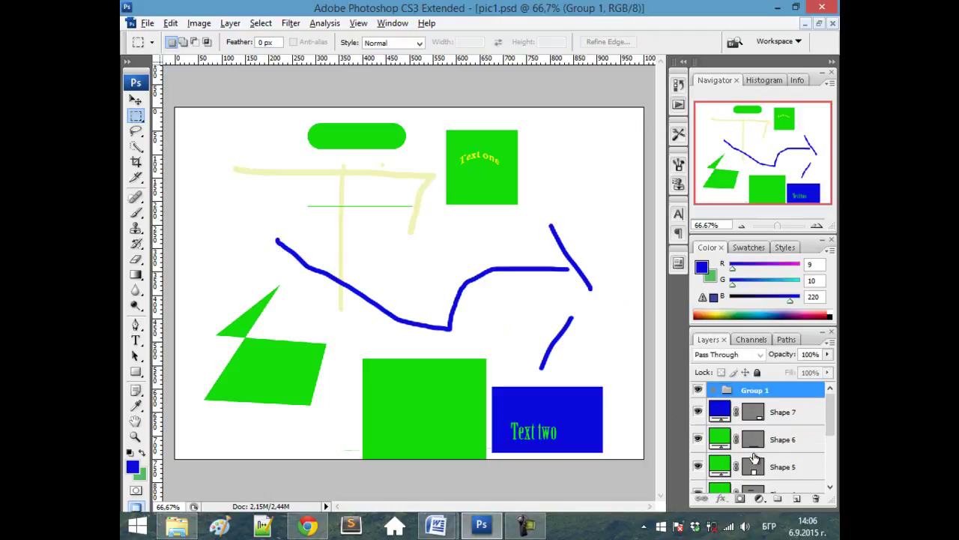
- Rename the new layer group to 'Texts'
double_click(758, 391)
type("T")
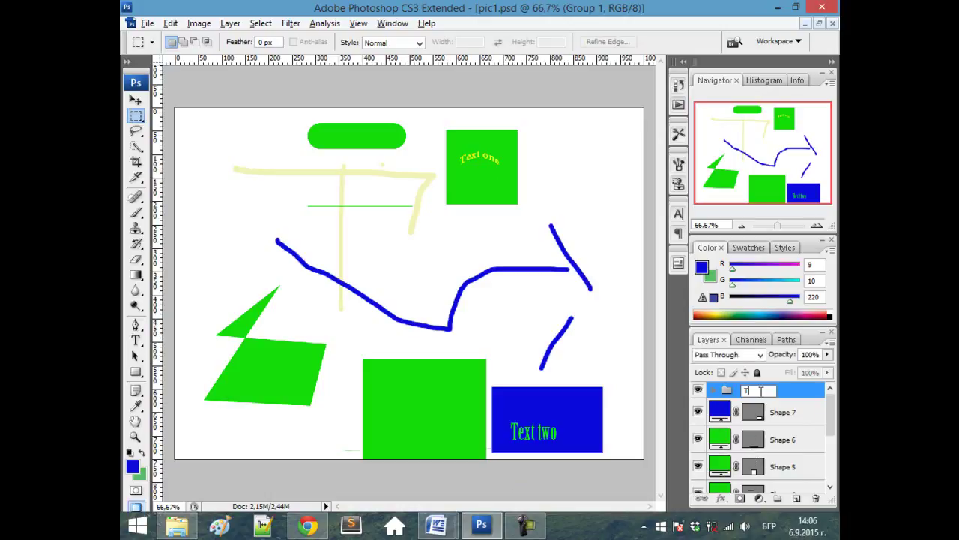
key("BackSpace")
key("BackSpace")
key("BackSpace")
key("alt+shift")
key("Return")
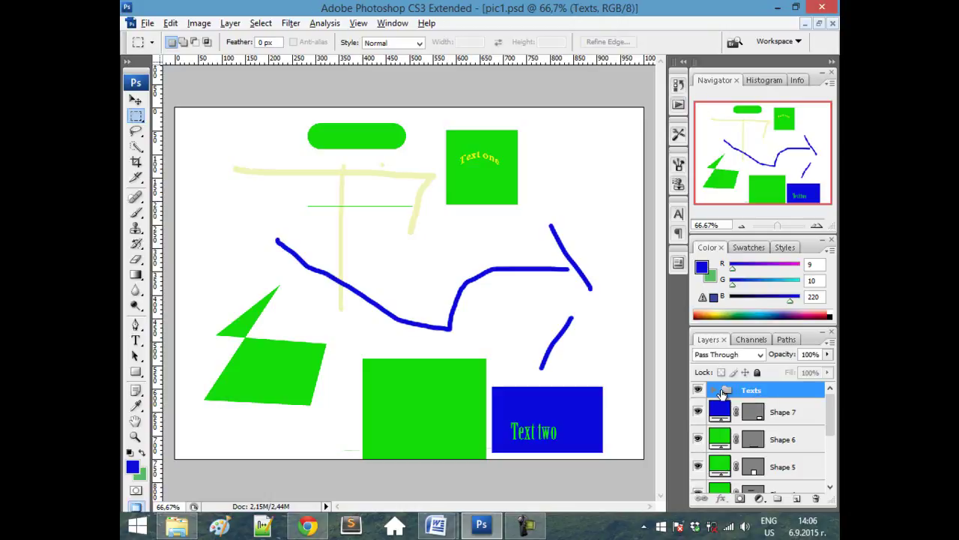
- Expand the Texts group and check its Text two and Text one layers
left_click(714, 390)
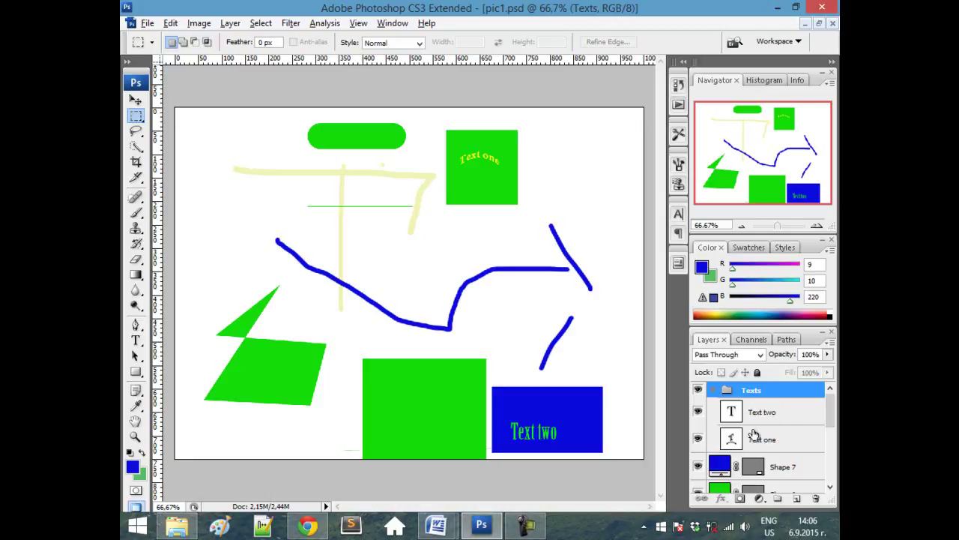
left_click(714, 390)
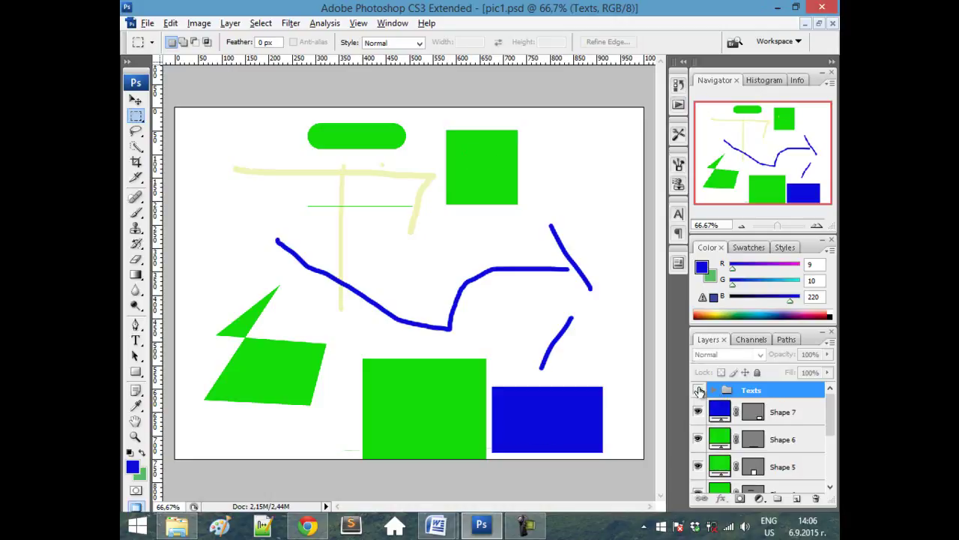
left_click(698, 390)
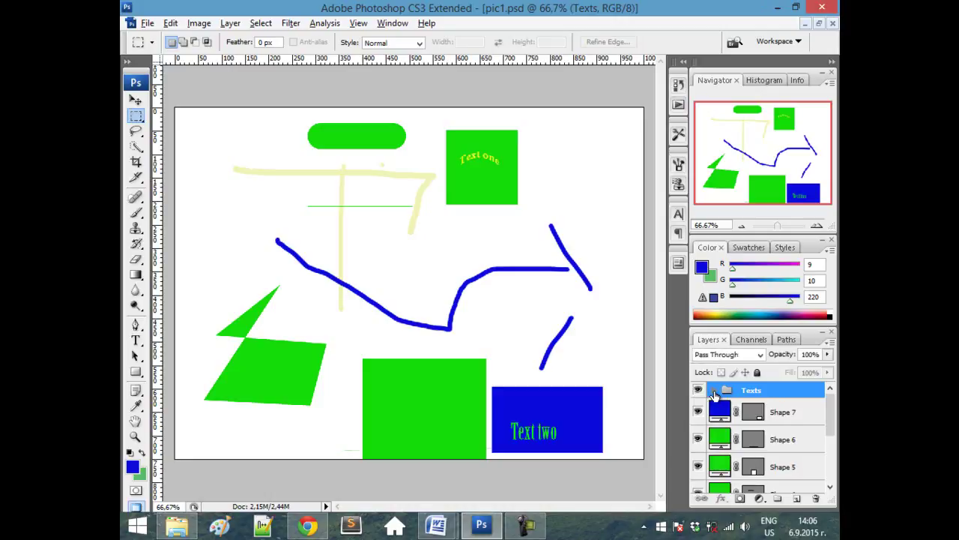
left_click(713, 390)
left_click(759, 414)
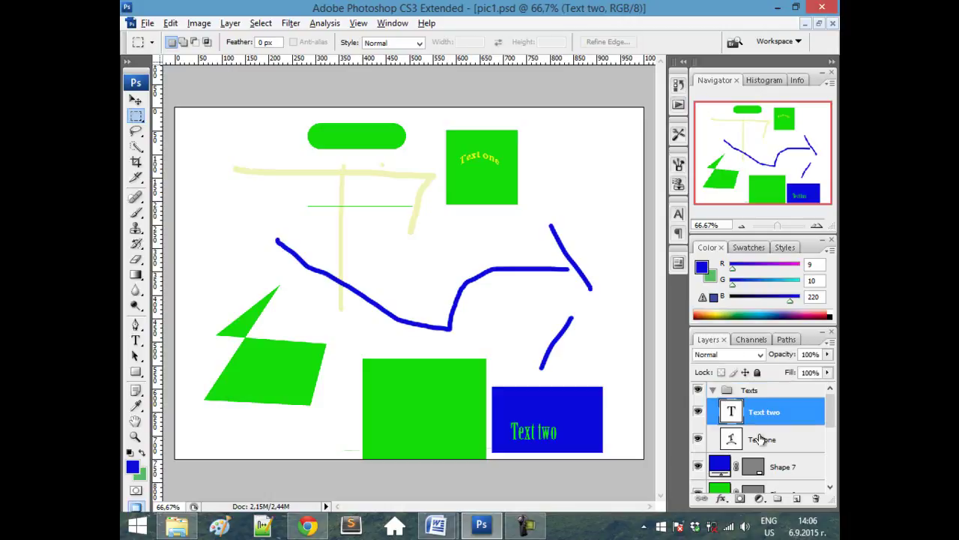
left_click(761, 439)
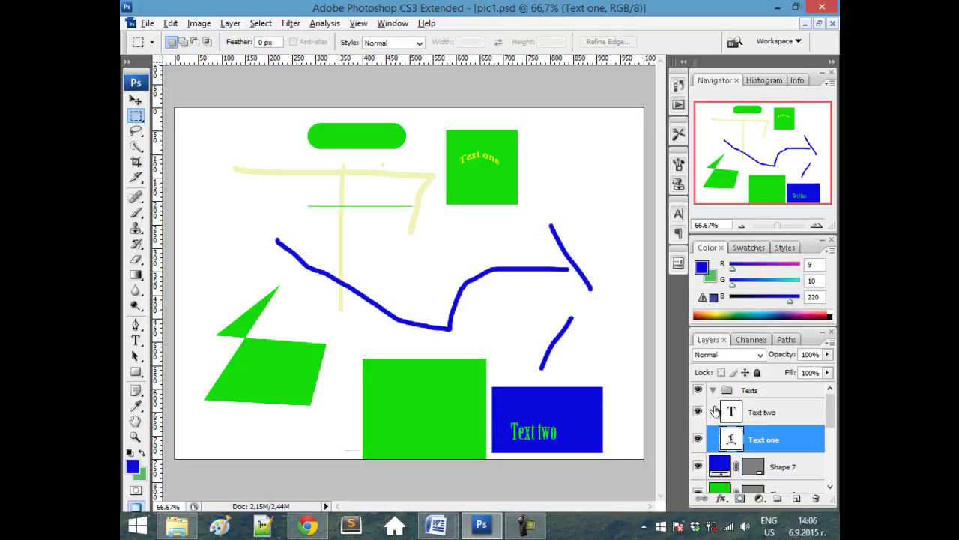
- Select and collapse the Texts group in the Layers panel
left_click(730, 394)
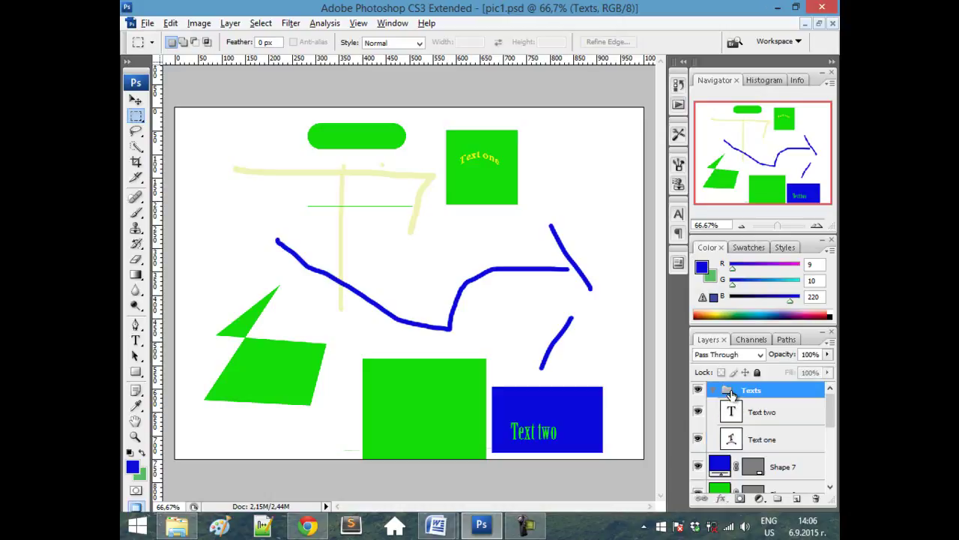
scroll(760, 428, "down", 3)
scroll(766, 425, "up", 2)
scroll(765, 425, "up", 1)
left_click(713, 389)
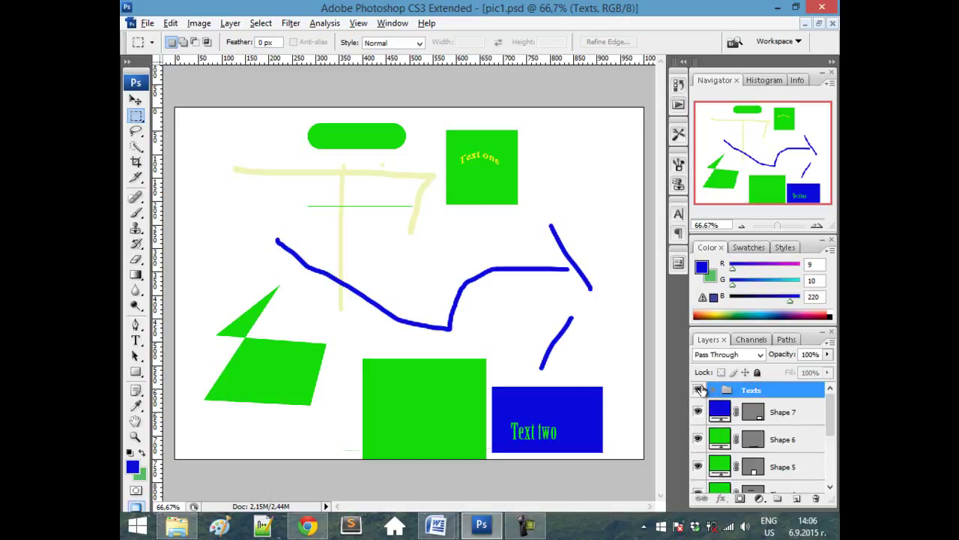
left_click(698, 390)
right_click(701, 389)
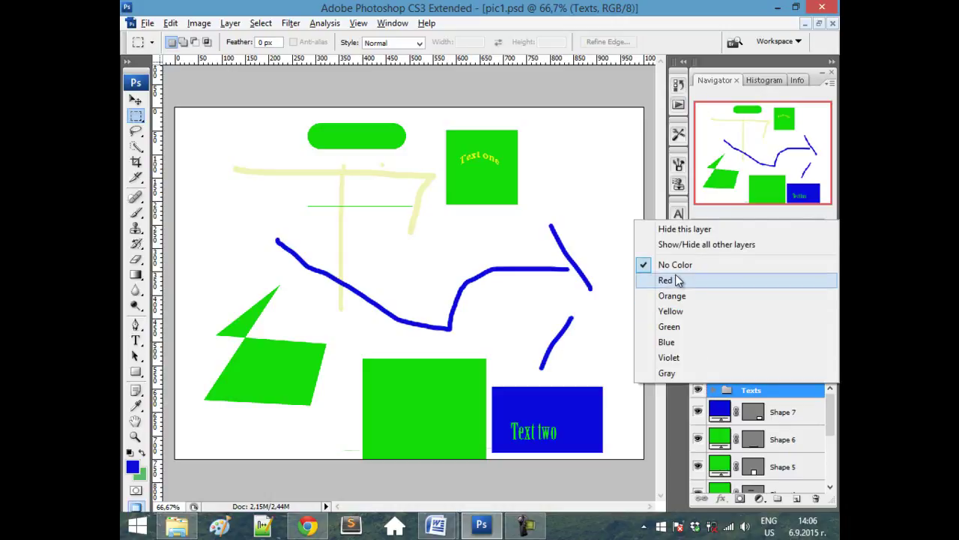
left_click(733, 396)
- Give the Texts group a Red colour label via Group Properties
right_click(739, 391)
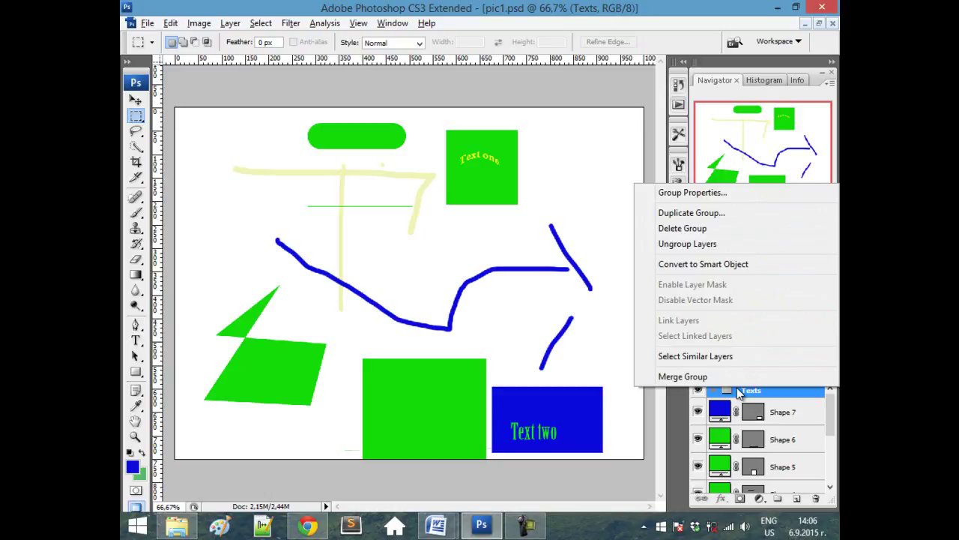
left_click(716, 192)
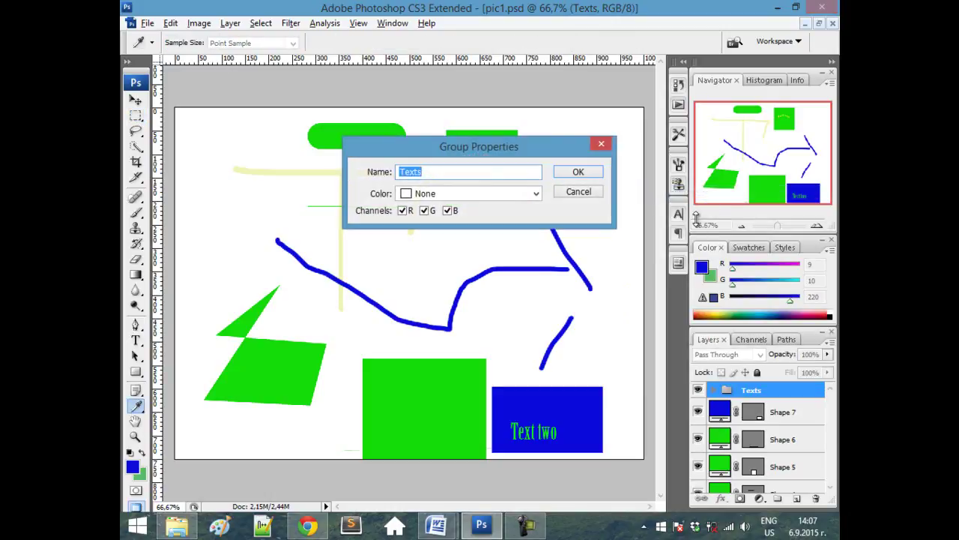
left_click(495, 192)
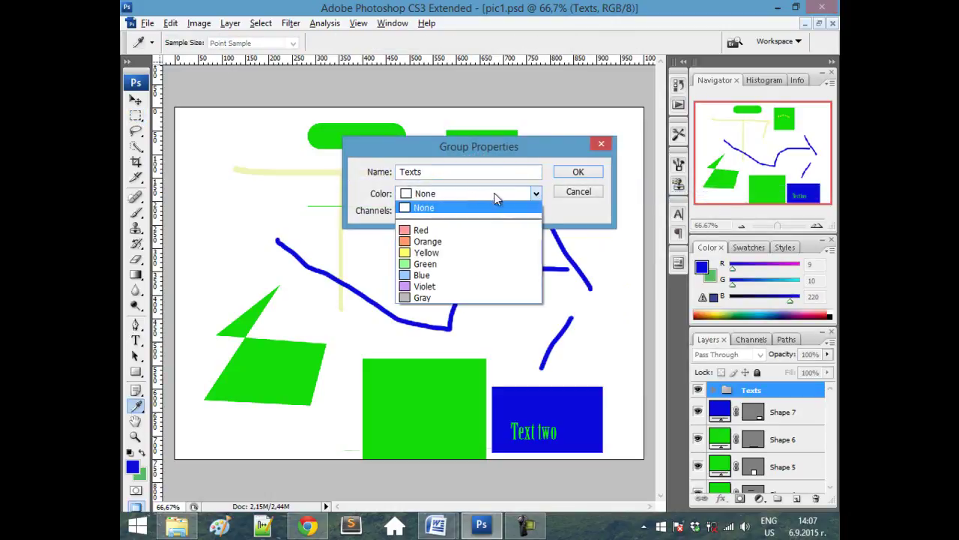
left_click(439, 230)
left_click(575, 174)
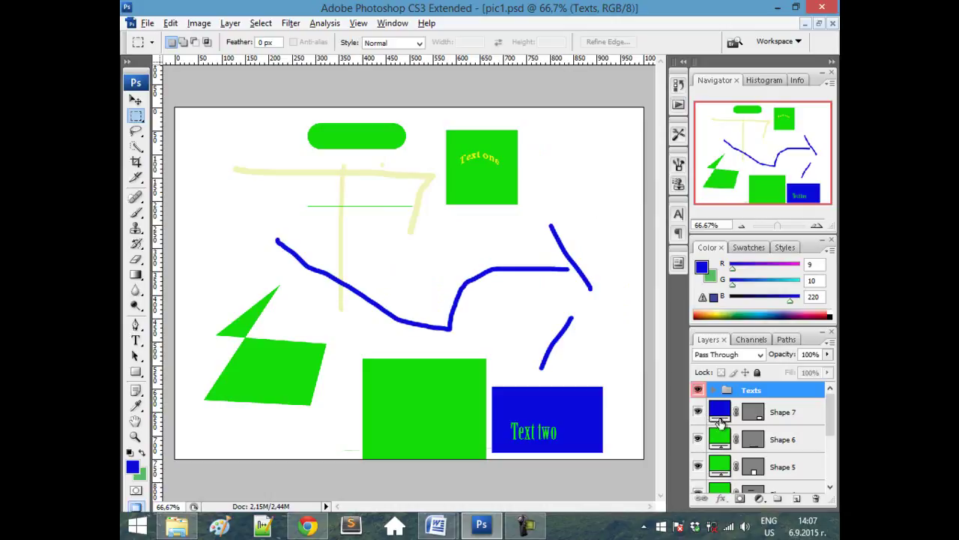
- Give the Shape 7 layer a Blue colour label via Layer Properties
left_click(793, 418)
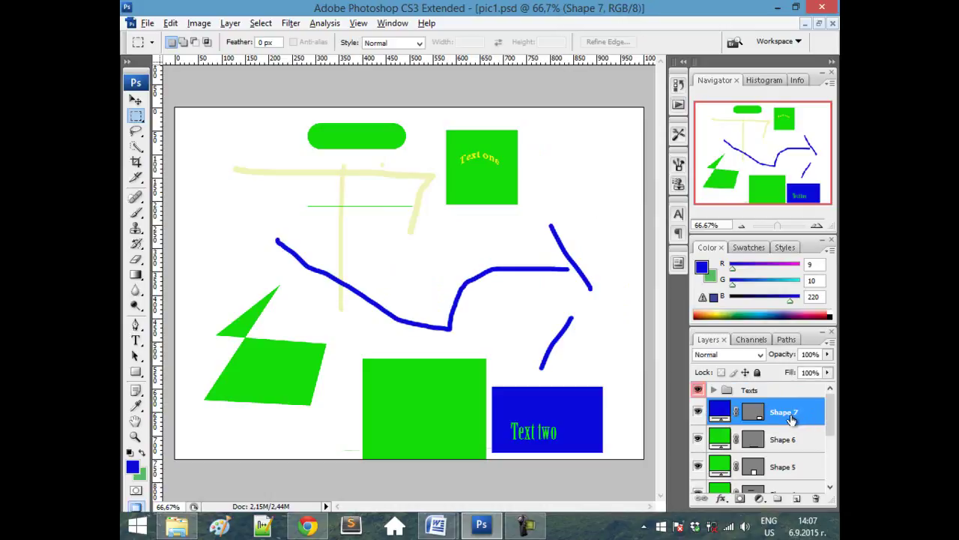
right_click(788, 415)
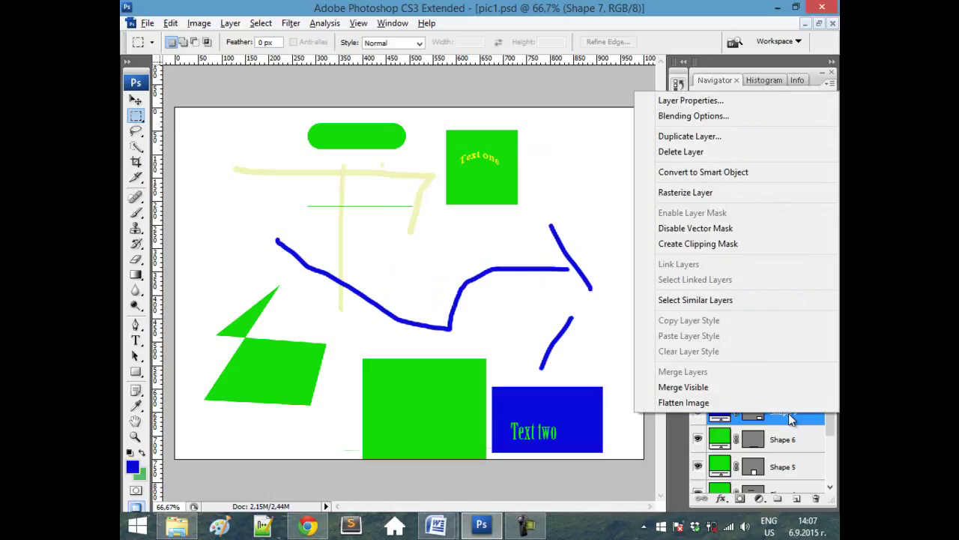
left_click(690, 101)
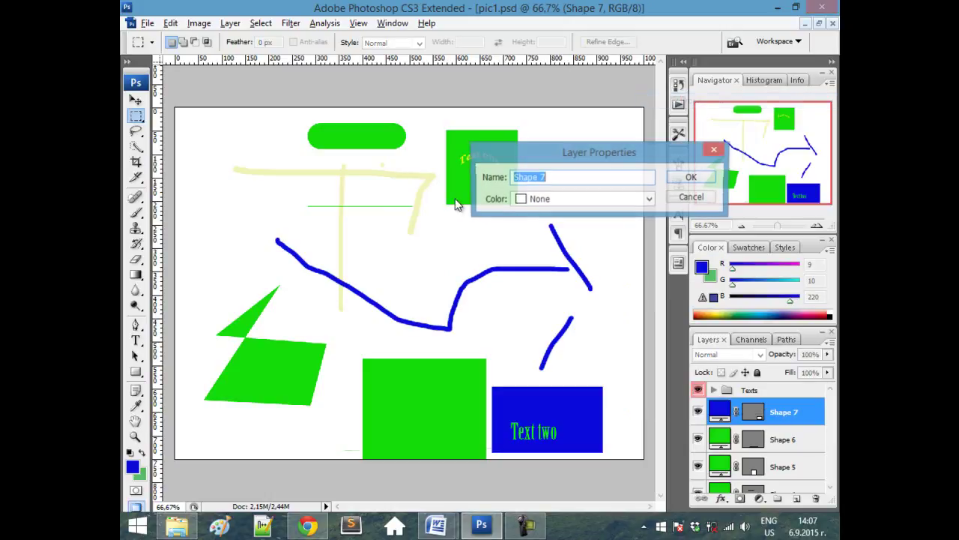
left_click(541, 199)
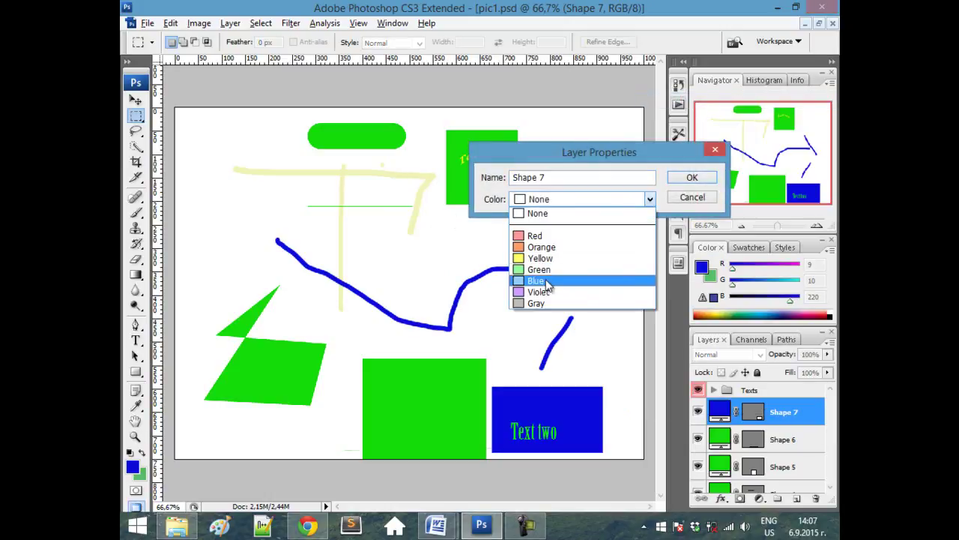
left_click(545, 303)
left_click(682, 179)
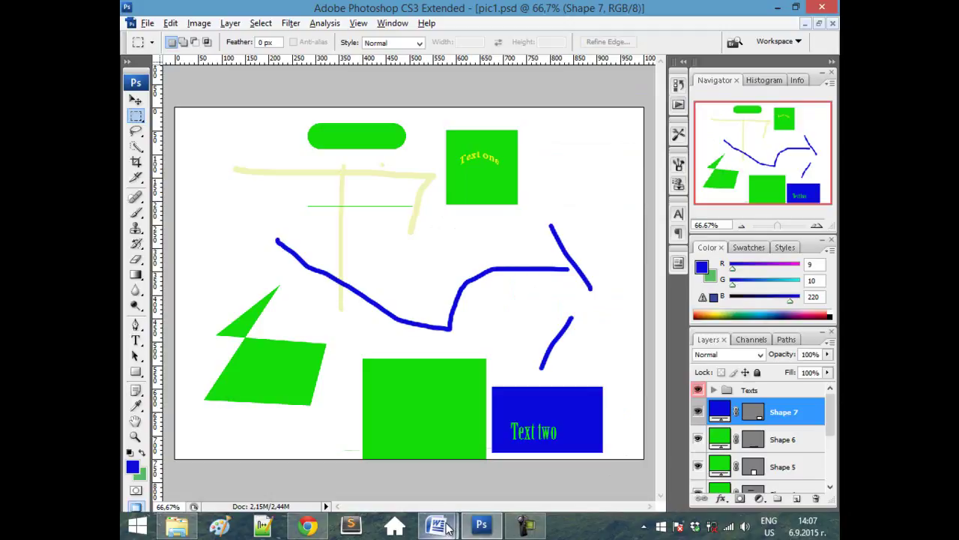
- Leave the Word notes and switch back to pic1.psd in Photoshop
mouse_move(437, 526)
left_click(475, 446)
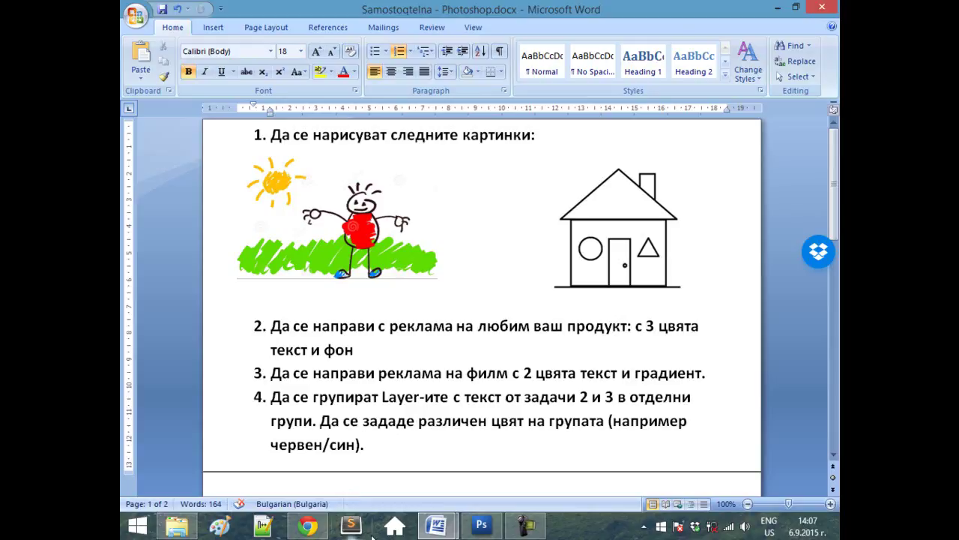
left_click(526, 525)
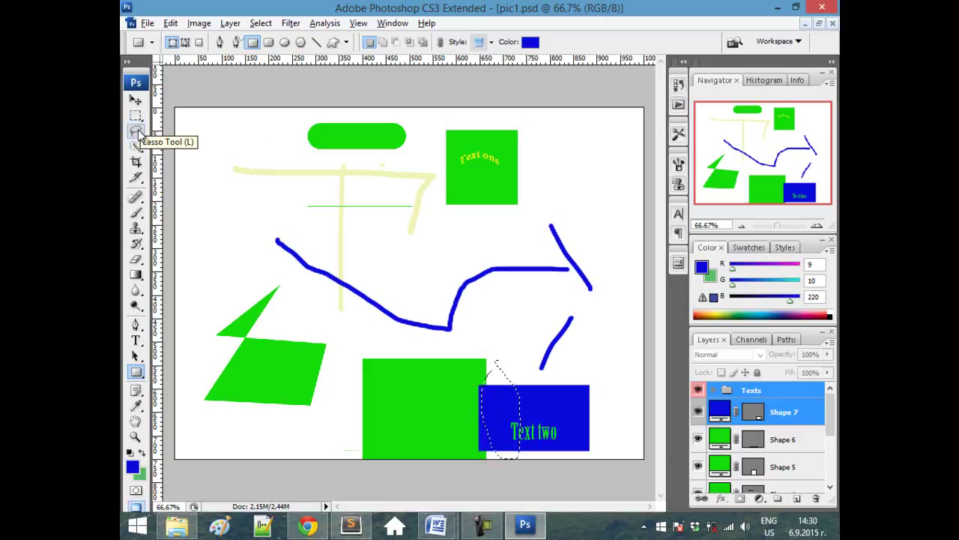
- Try lasso and elliptical marquee selections on the upper-left shapes, then clear them
left_click(136, 132)
left_click_drag(320, 119, 338, 174)
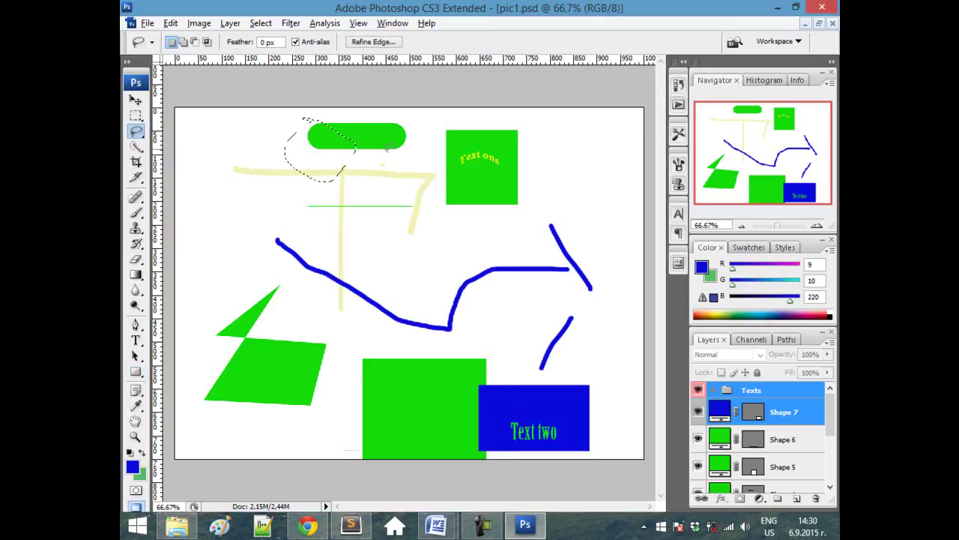
left_click_drag(395, 158, 397, 156)
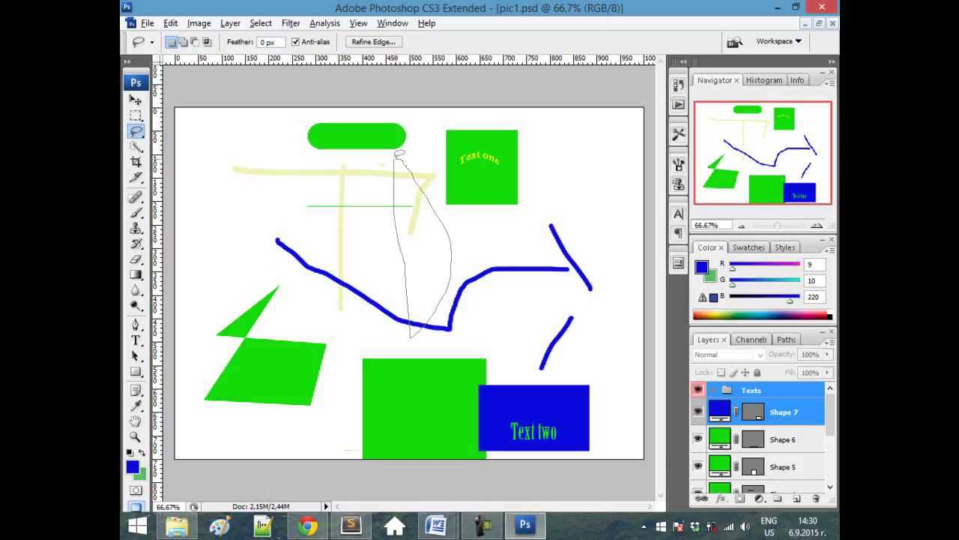
left_click(136, 115)
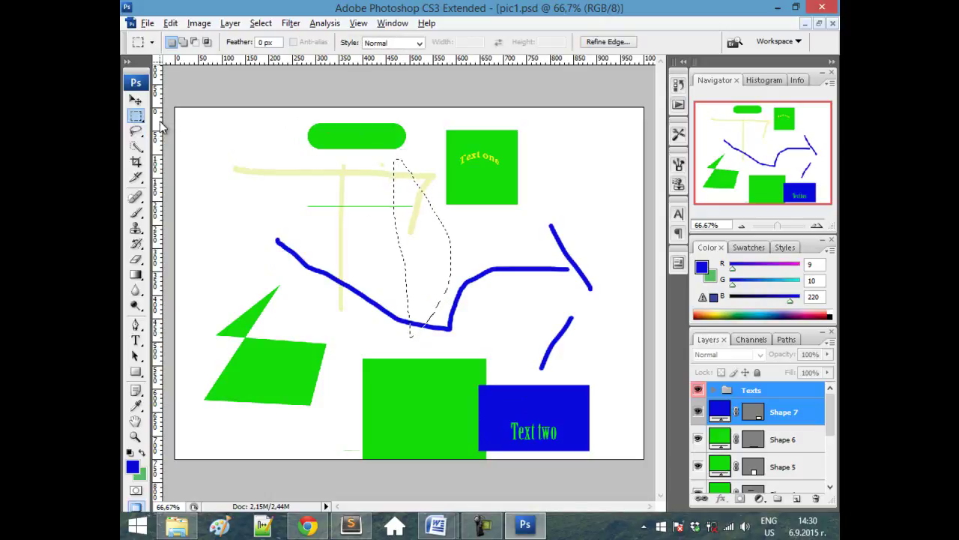
right_click(135, 118)
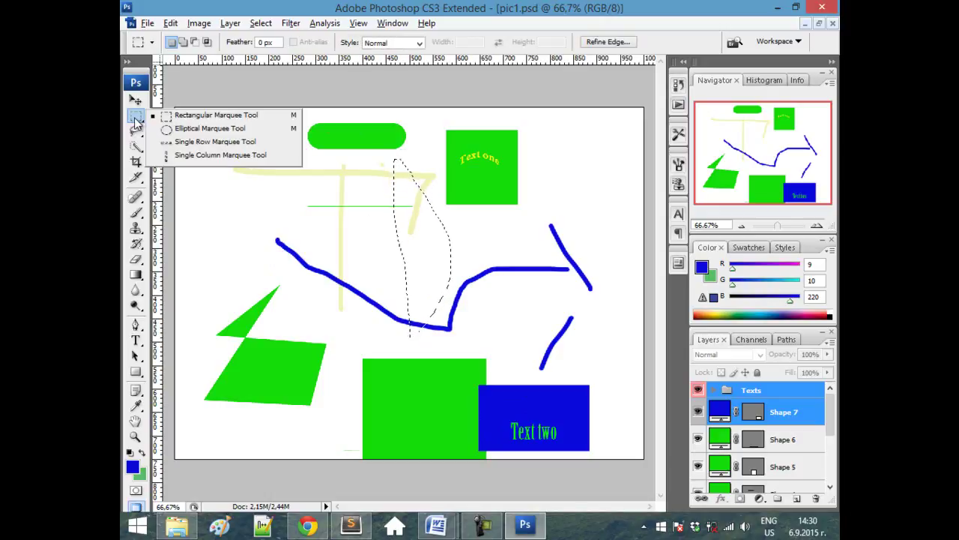
left_click(184, 129)
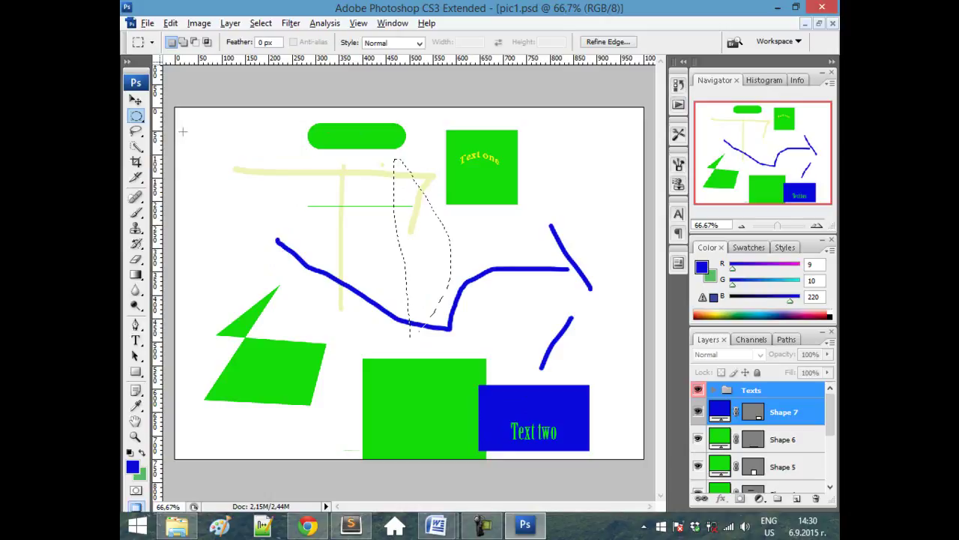
left_click(269, 146)
left_click_drag(270, 135, 459, 261)
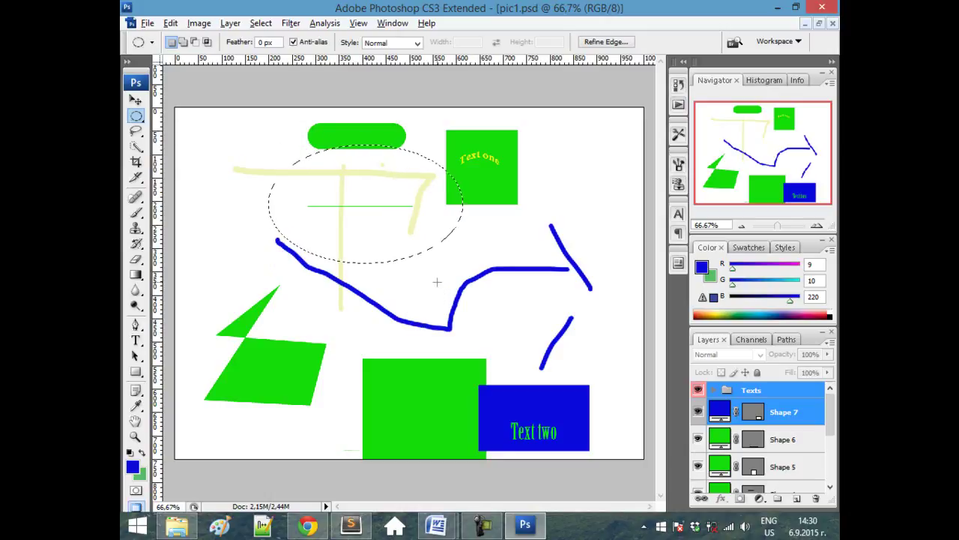
left_click(518, 277)
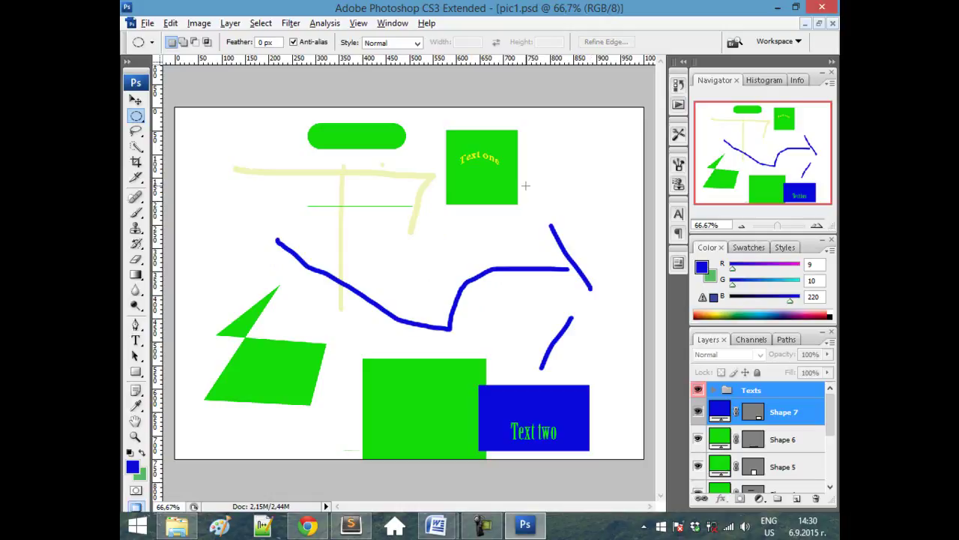
- Hide Shape 7, expand the Texts group and make Text one the active layer
left_click_drag(830, 409, 831, 469)
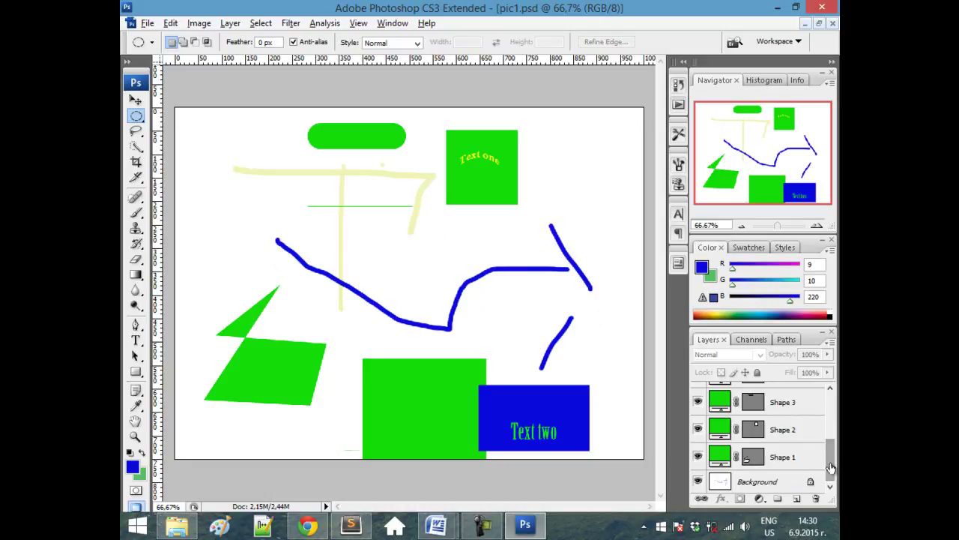
left_click_drag(831, 468, 830, 398)
left_click(700, 412)
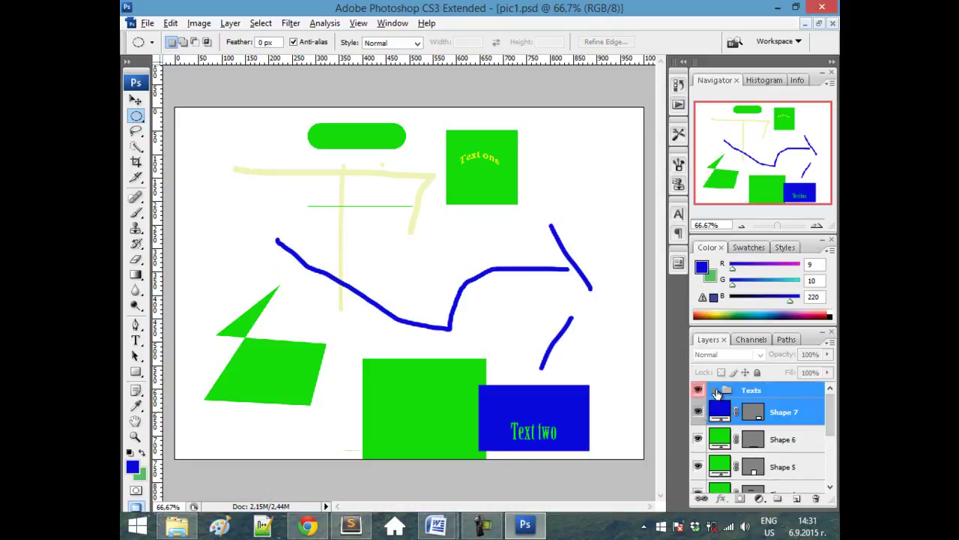
left_click(716, 391)
left_click(764, 440)
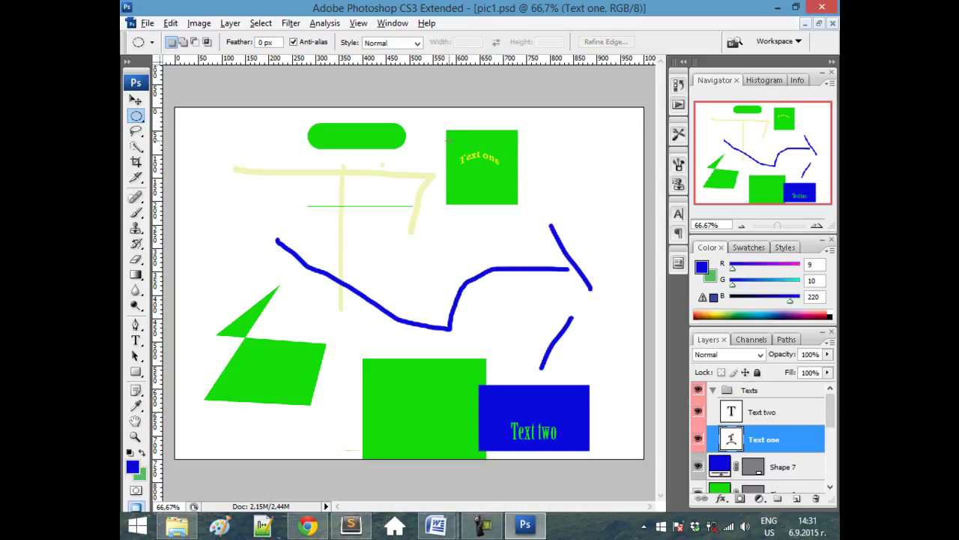
- Paste an elliptical selection of Text one into a new 85×29 document 'text1', then close it
left_click_drag(508, 177, 511, 181)
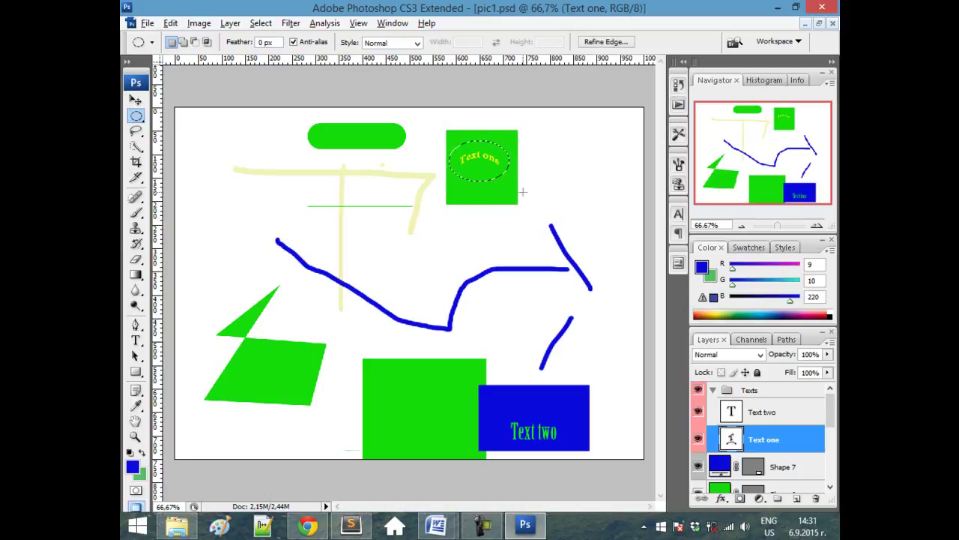
key("ctrl+c")
key("ctrl+n")
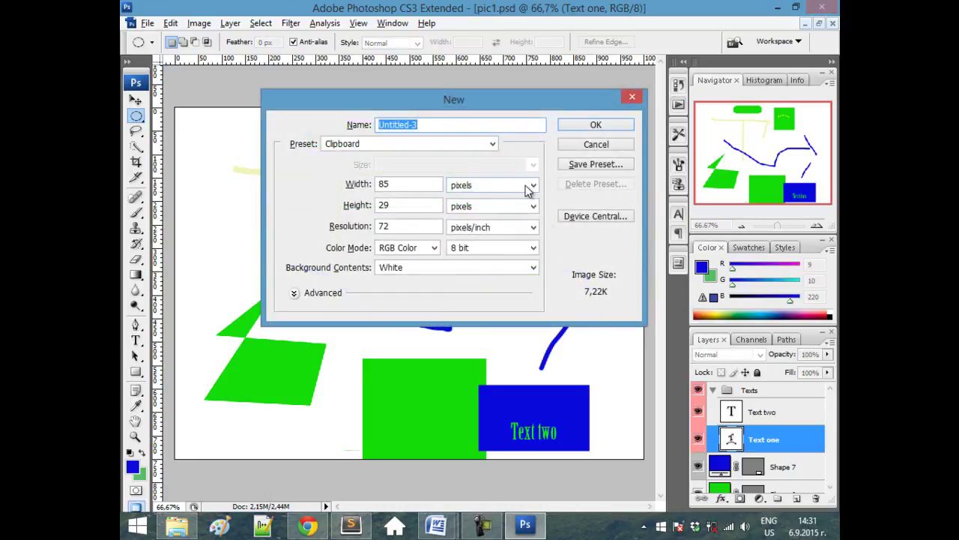
type("text1")
key("Return")
key("ctrl+v")
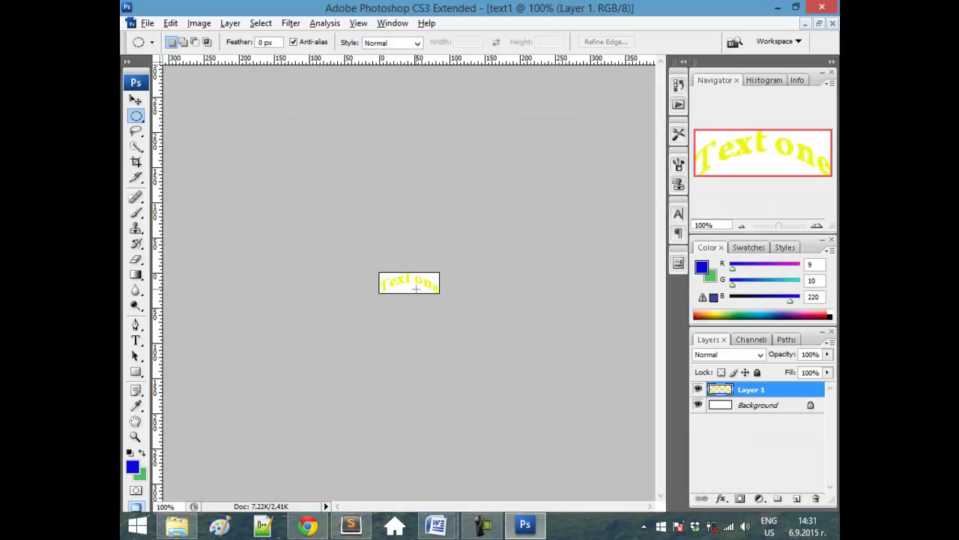
left_click(832, 24)
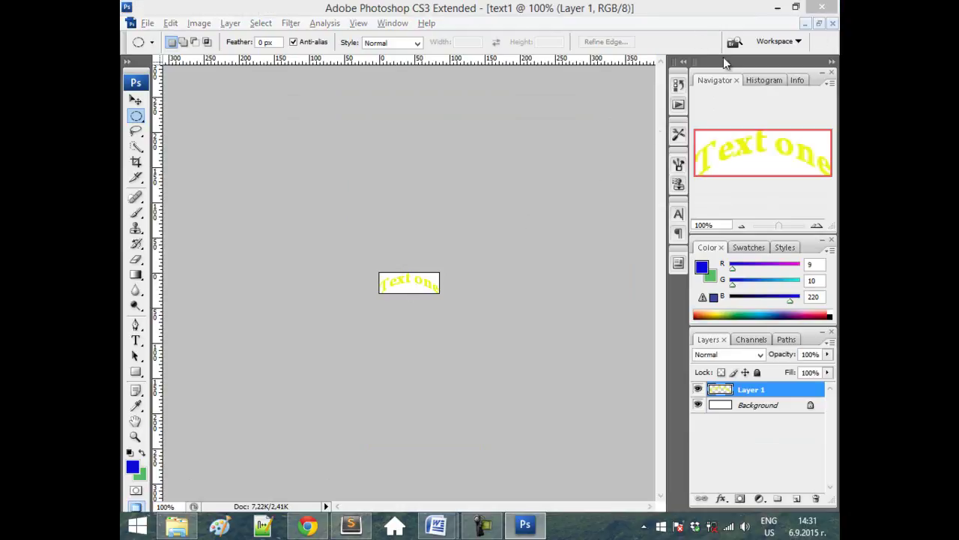
- Close pic1.psd, discarding its unsaved changes
left_click(472, 205)
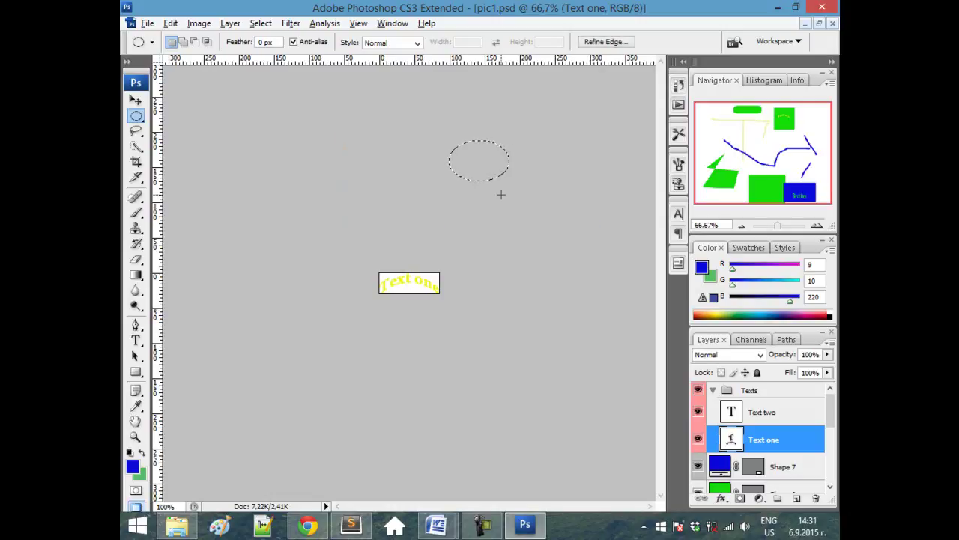
left_click(833, 23)
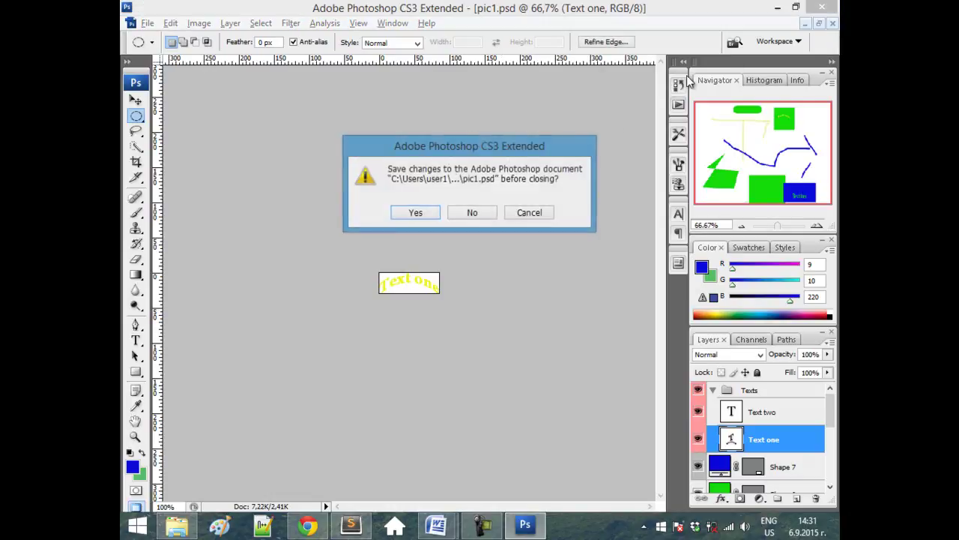
left_click(471, 212)
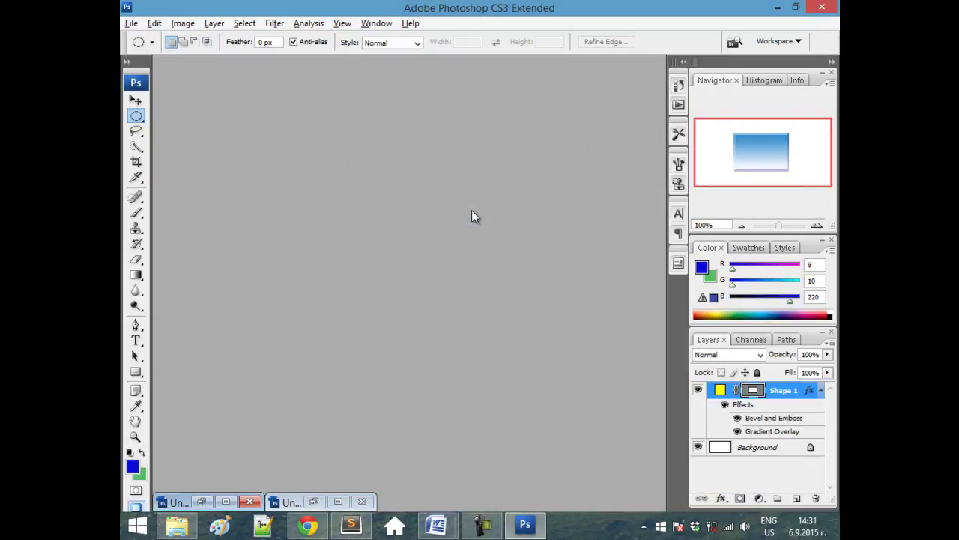
- Restore the Untitled-1 document window and maximize it to fill the workspace
left_click(202, 501)
left_click(311, 507)
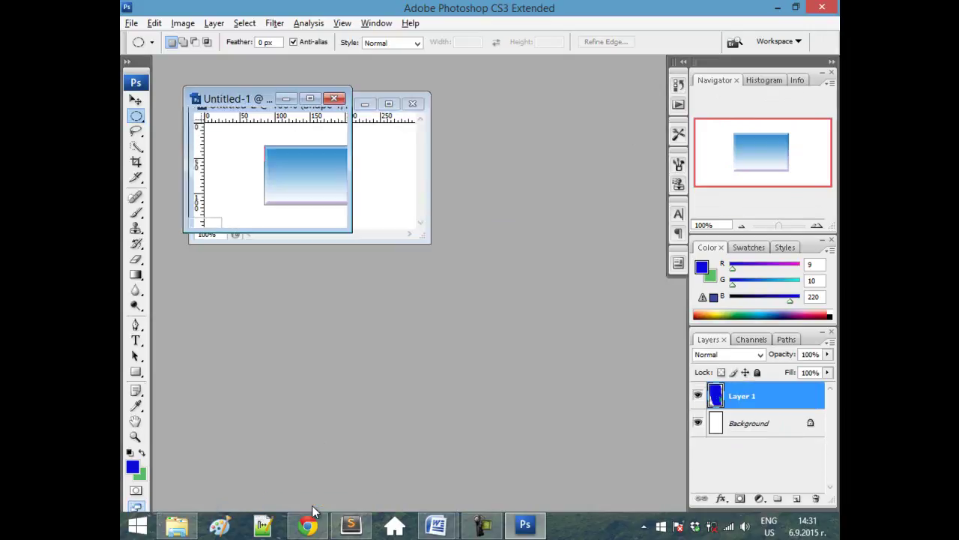
left_click(311, 99)
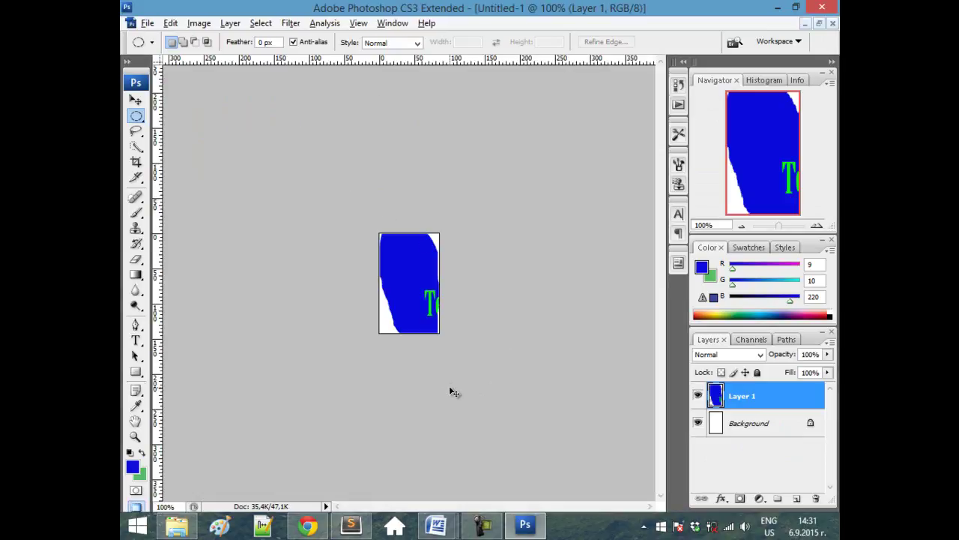
- Cancel a new document and bring up the project folder in File Explorer
key("ctrl+n")
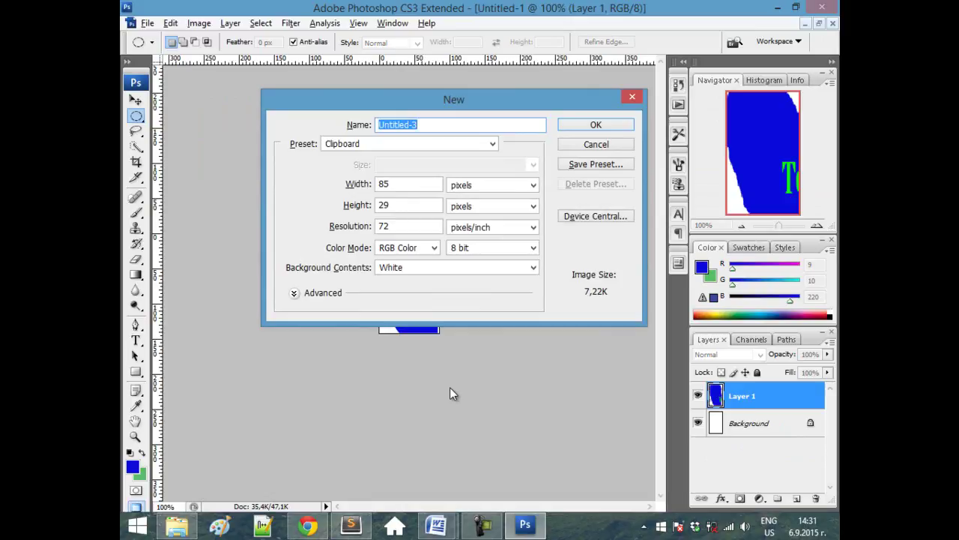
key("Escape")
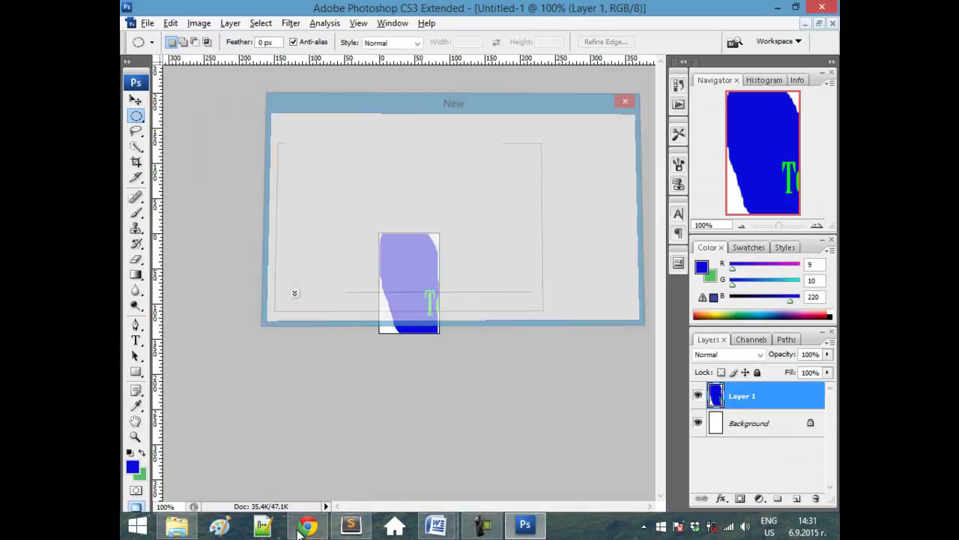
left_click(177, 525)
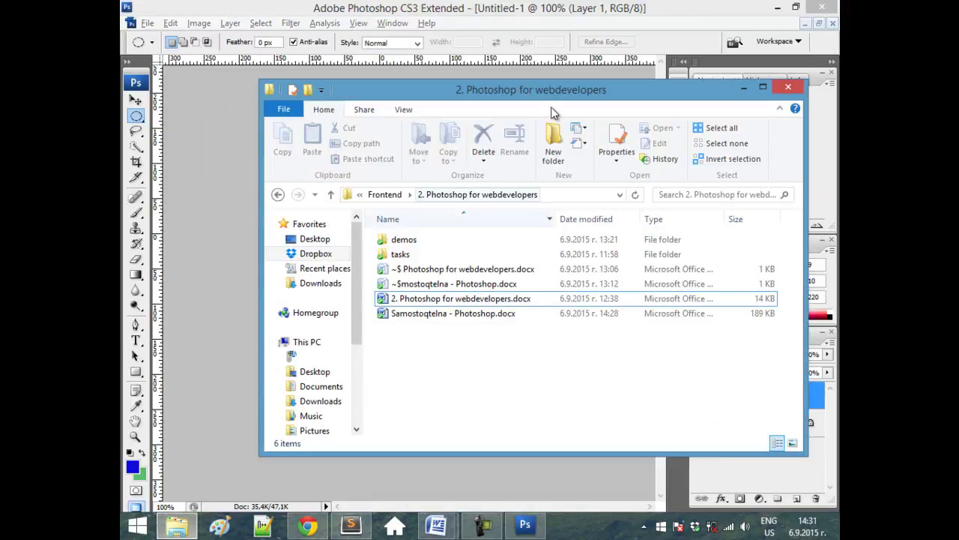
- Open the demos folder and drag pic1.psd into Photoshop to reopen it
double_click(412, 240)
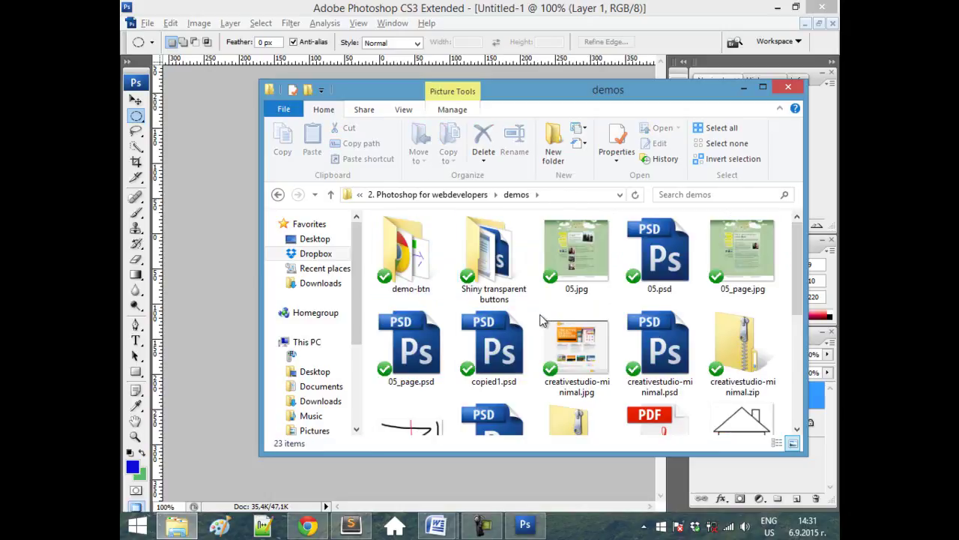
scroll(547, 326, "down", 1)
scroll(576, 341, "down", 3)
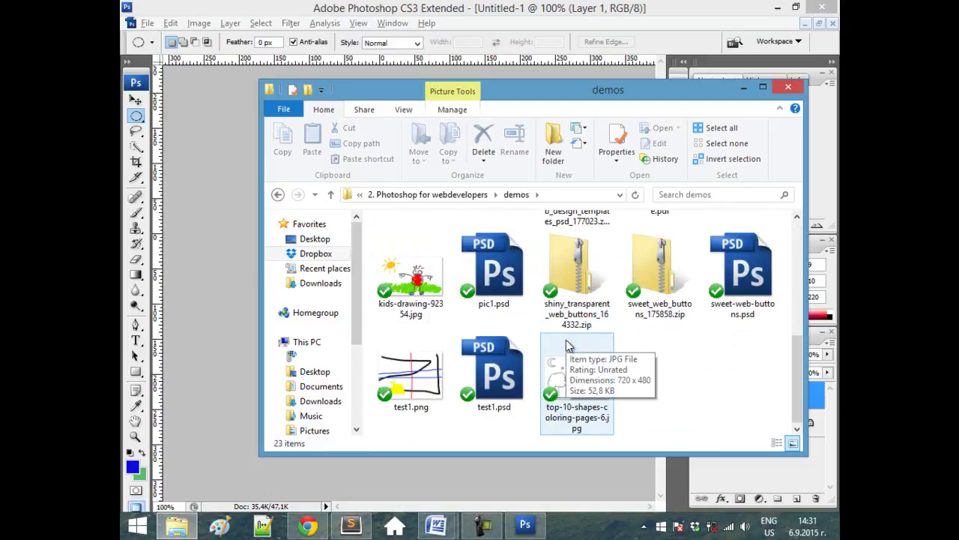
left_click_drag(494, 270, 491, 285)
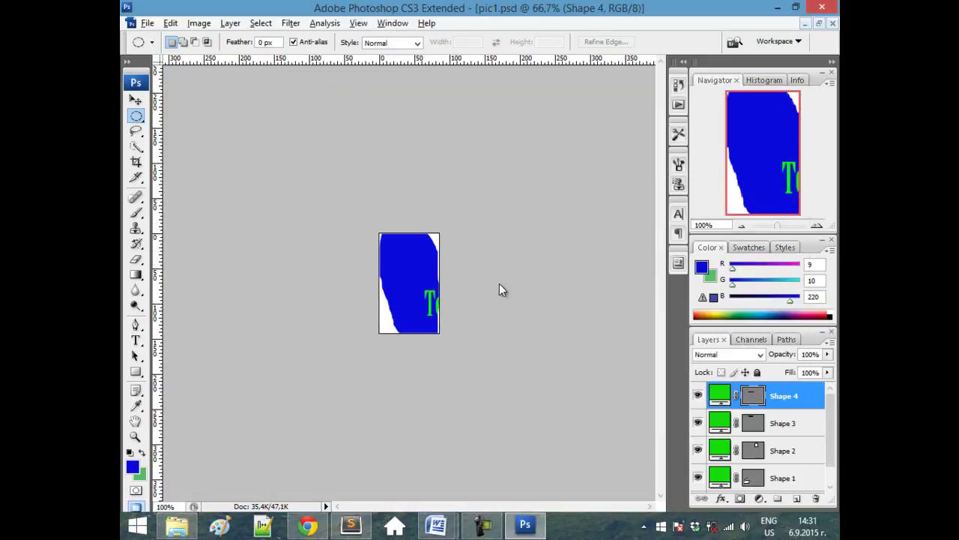
- Identify the pill and square layers, add Shape 3 to Shape 4, and marquee an ellipse across them
scroll(769, 425, "down", 1)
scroll(768, 425, "up", 1)
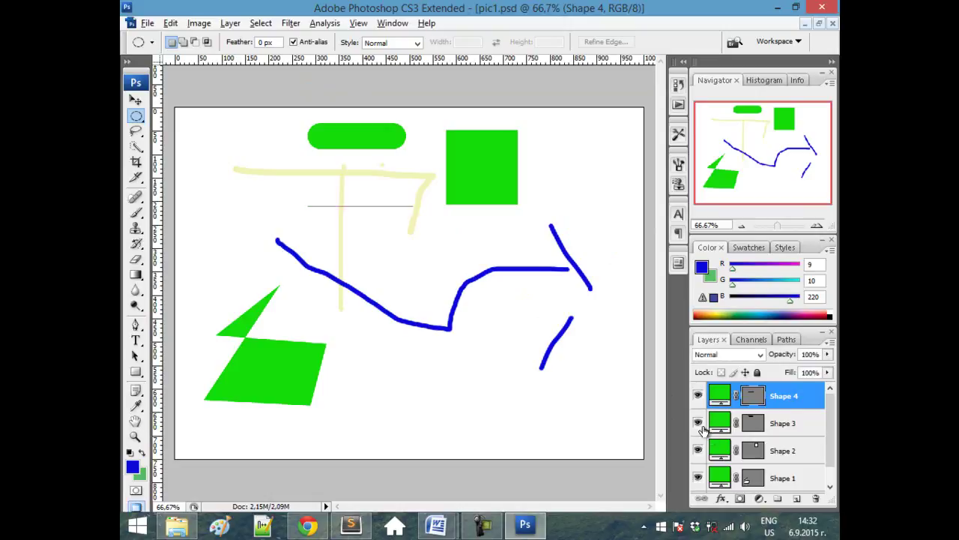
left_click(699, 424)
left_click(700, 425)
left_click(698, 450)
left_click(698, 424)
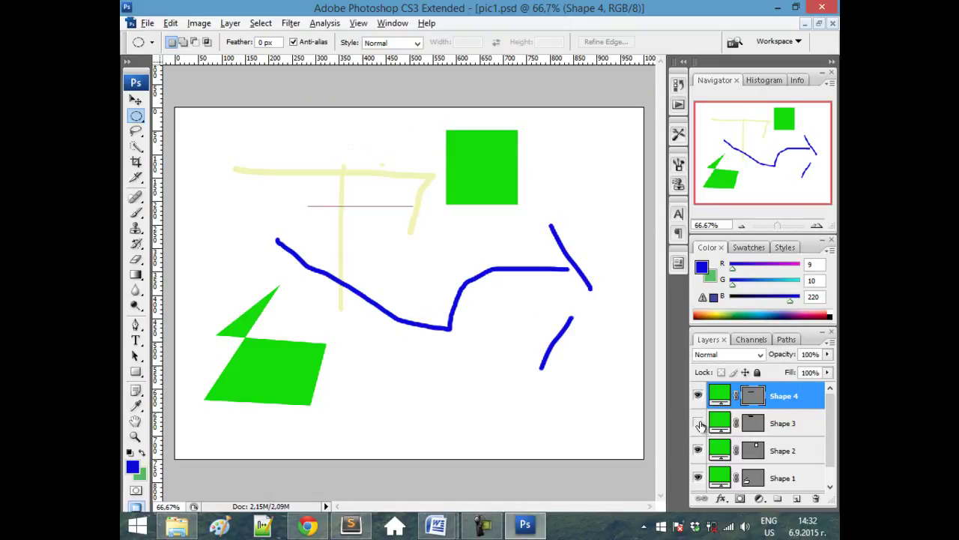
left_click(698, 449)
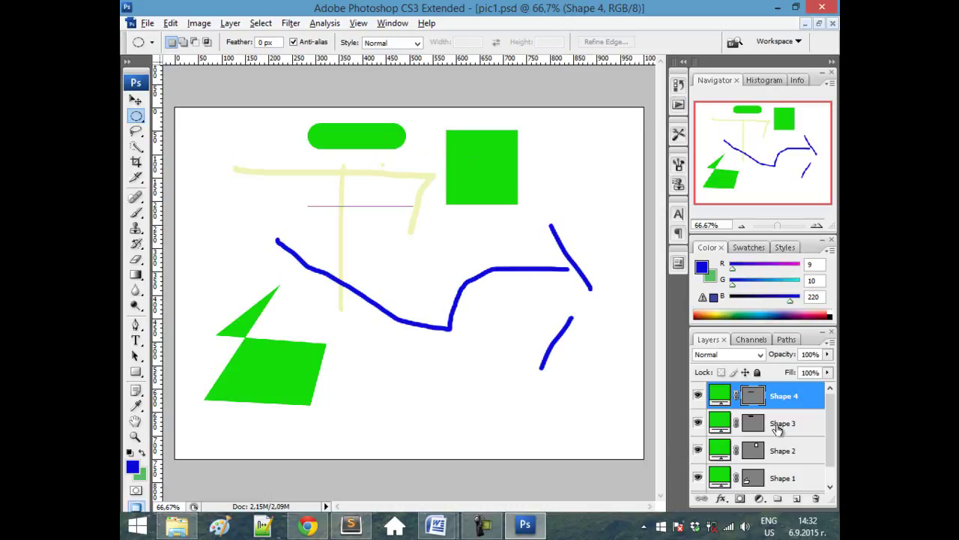
left_click(777, 424, "ctrl")
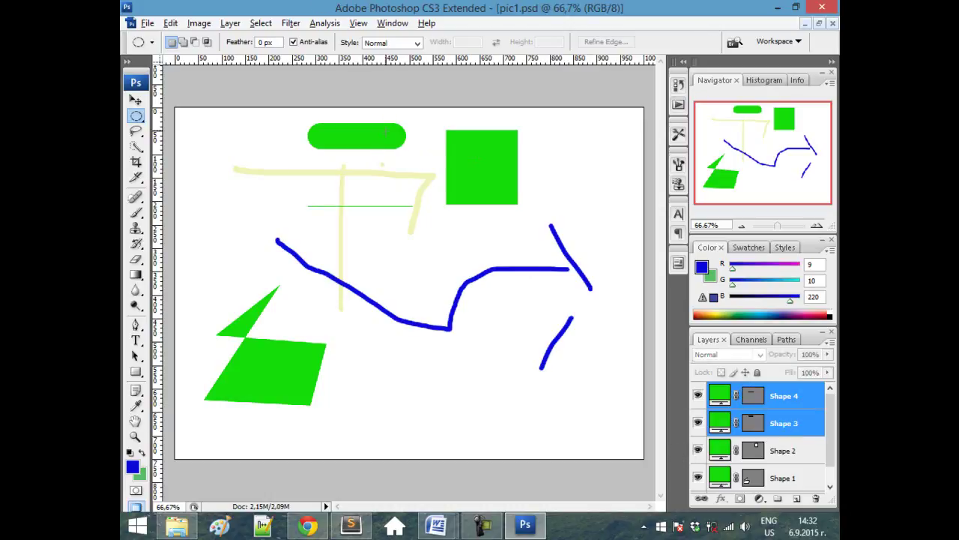
left_click_drag(410, 136, 467, 162)
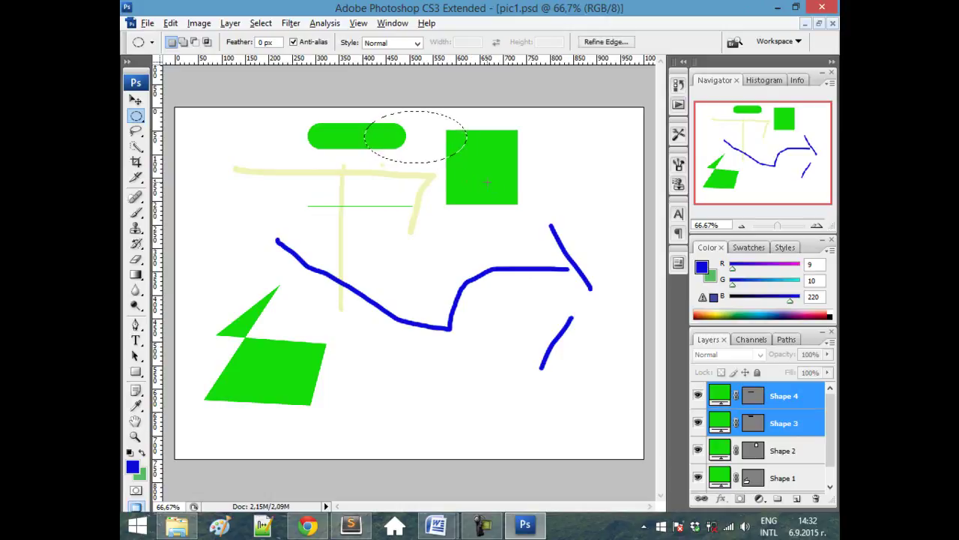
- Paste the copied Text one image into a new clipboard-sized document and minimize it
key("ctrl+n")
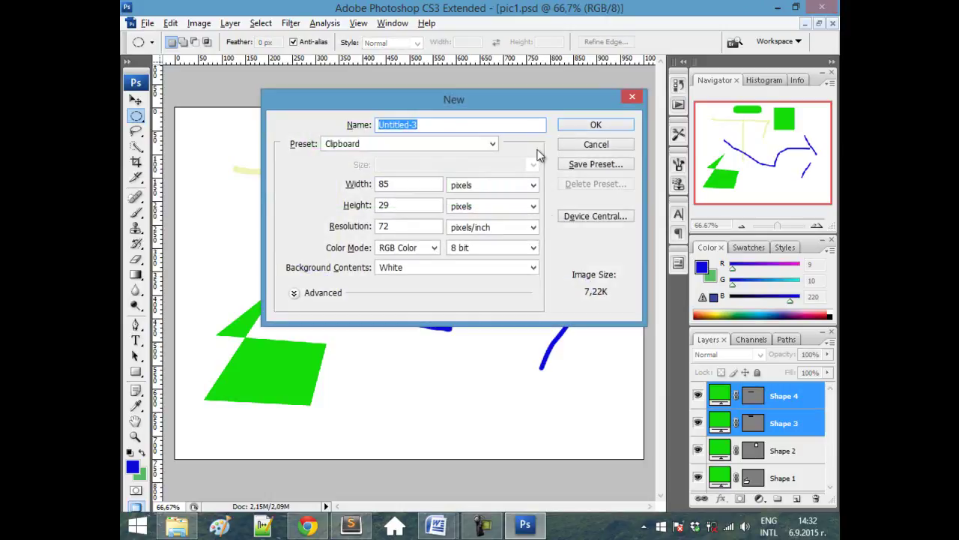
left_click(599, 127)
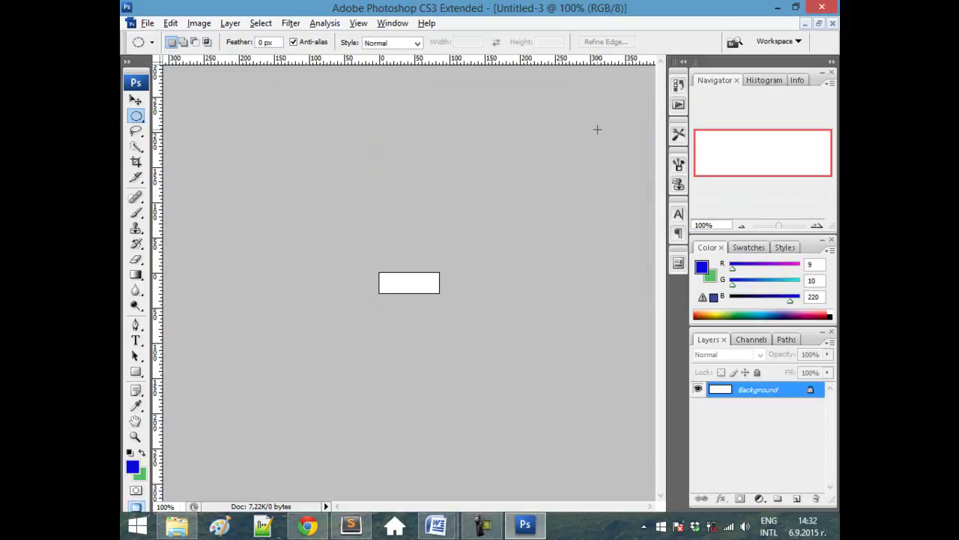
key("ctrl+v")
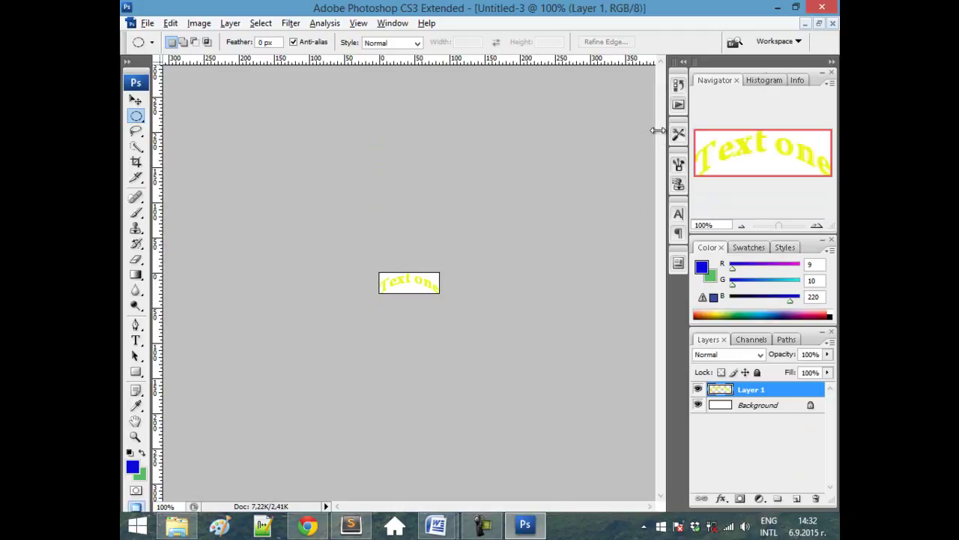
left_click(804, 24)
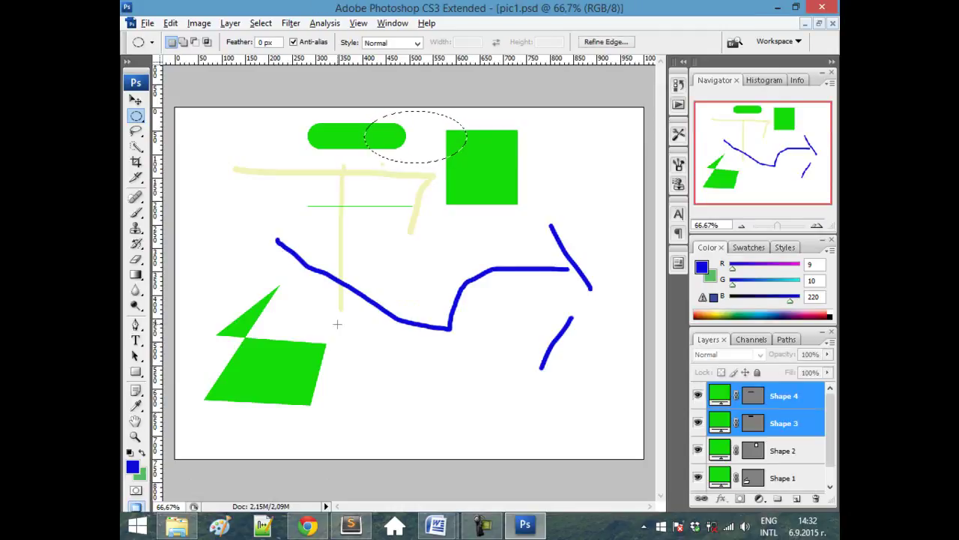
- Paste the green pill and square pieces into a new 219×112 Untitled-4 and minimize it
key("ctrl+n")
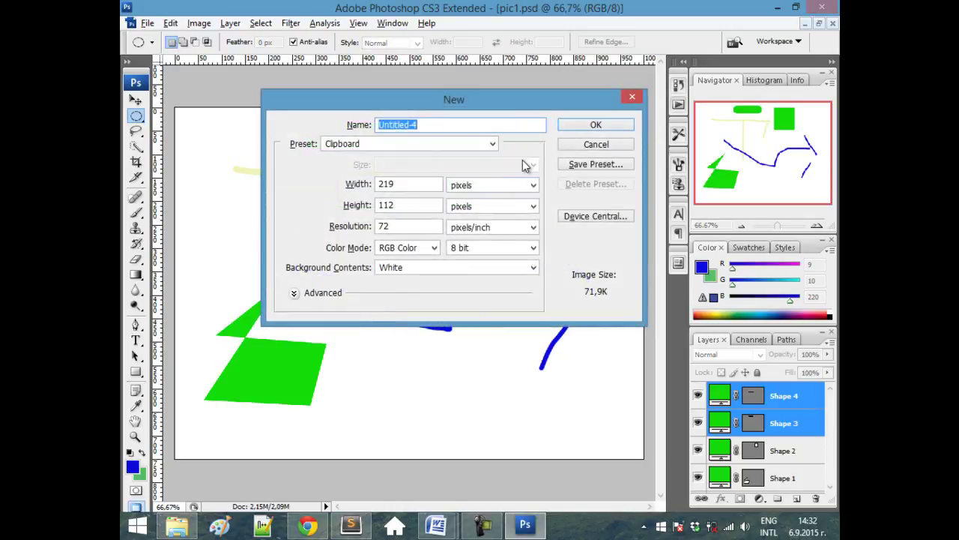
left_click(577, 125)
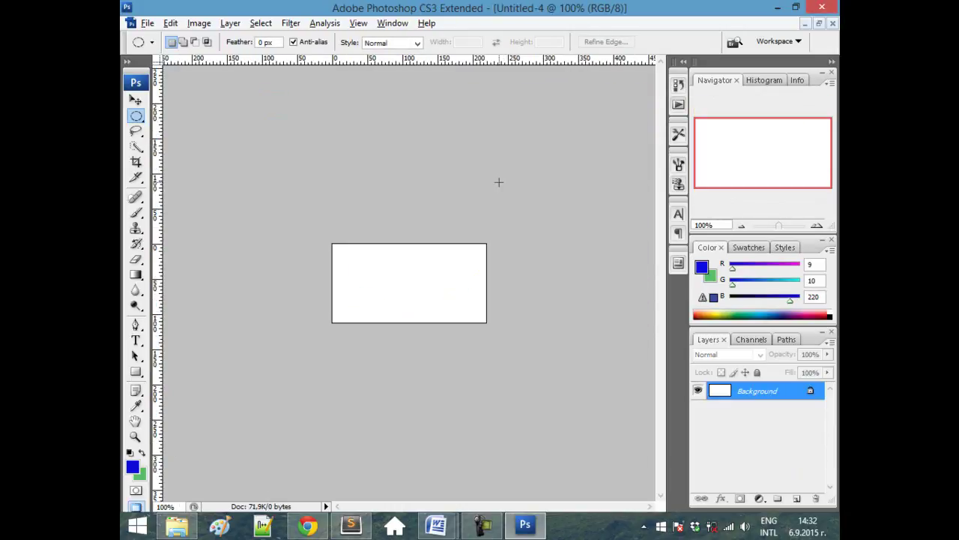
key("ctrl+v")
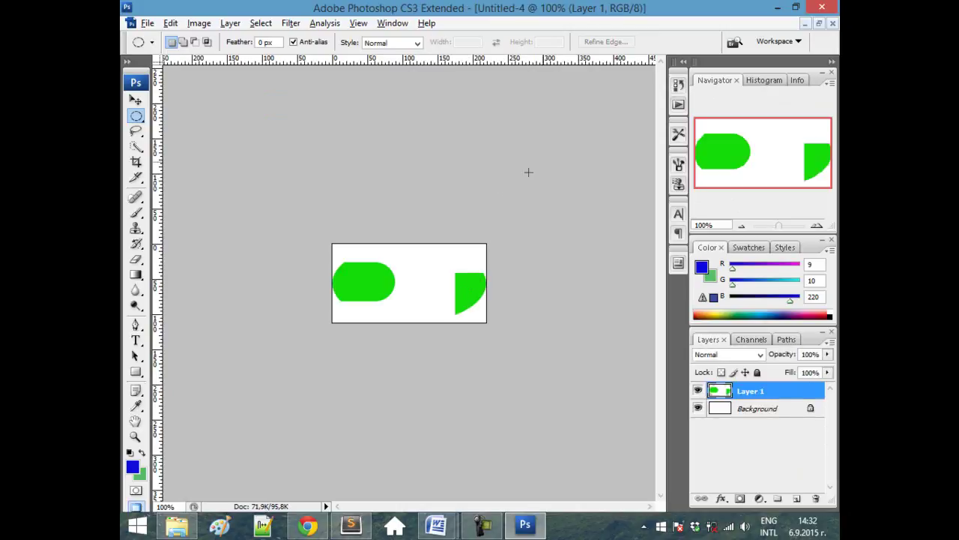
left_click(805, 24)
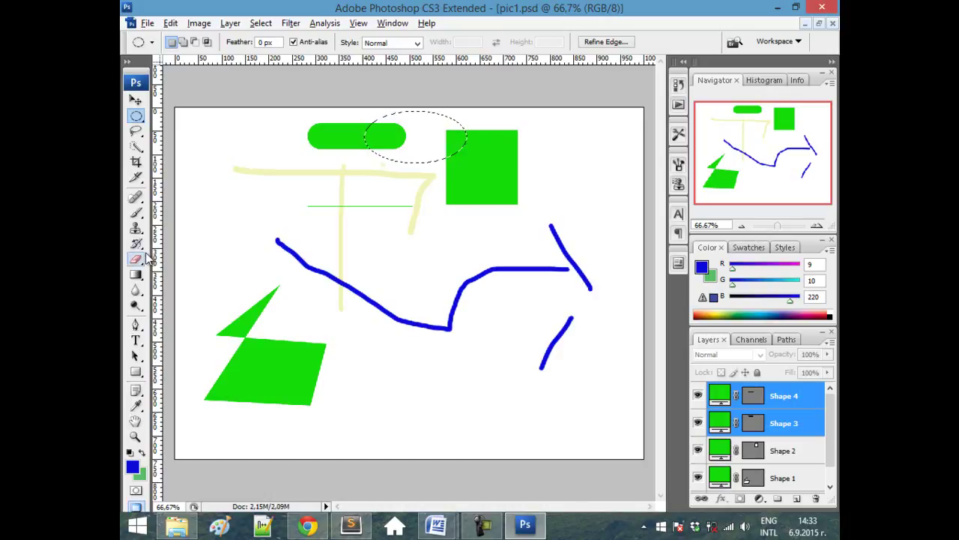
- Add the label 'text 1' on the green square
left_click(136, 339)
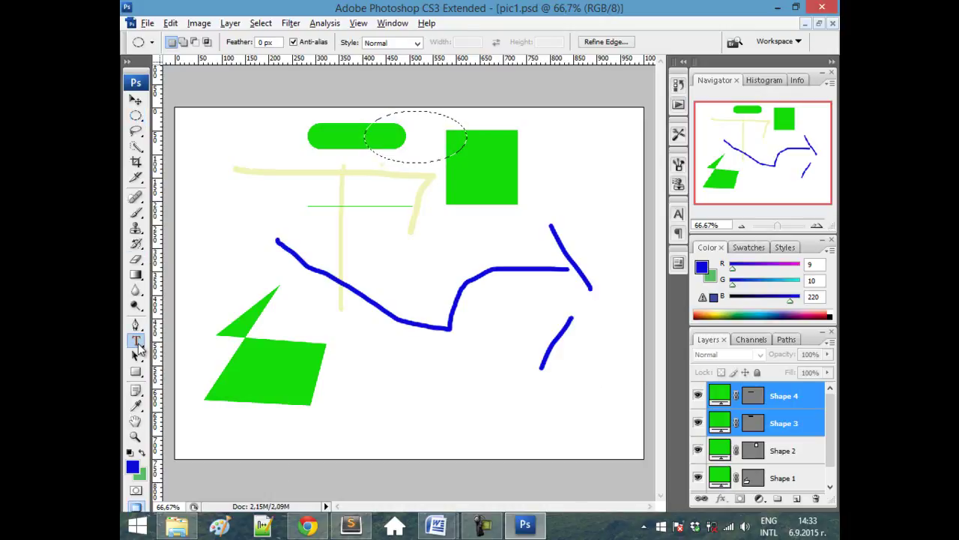
left_click(457, 173)
type("text")
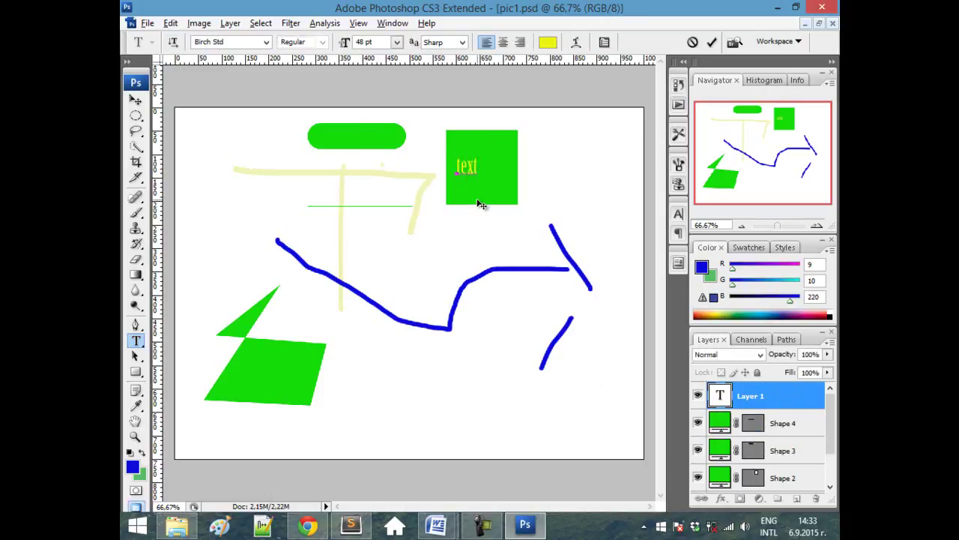
type(" 1")
- Draw the gradient bevelled button below text 1, then hide its Shape 5 layer
left_click(137, 372)
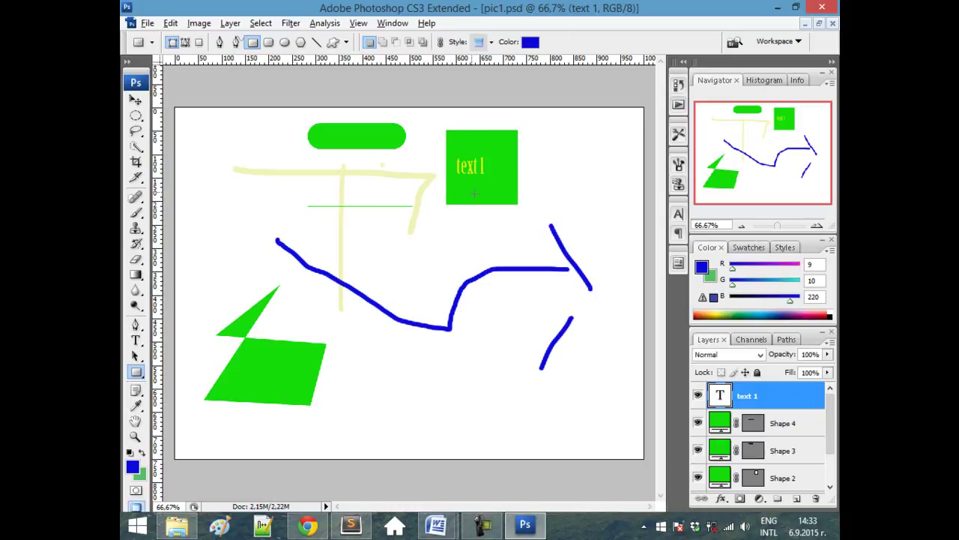
left_click_drag(504, 192, 503, 192)
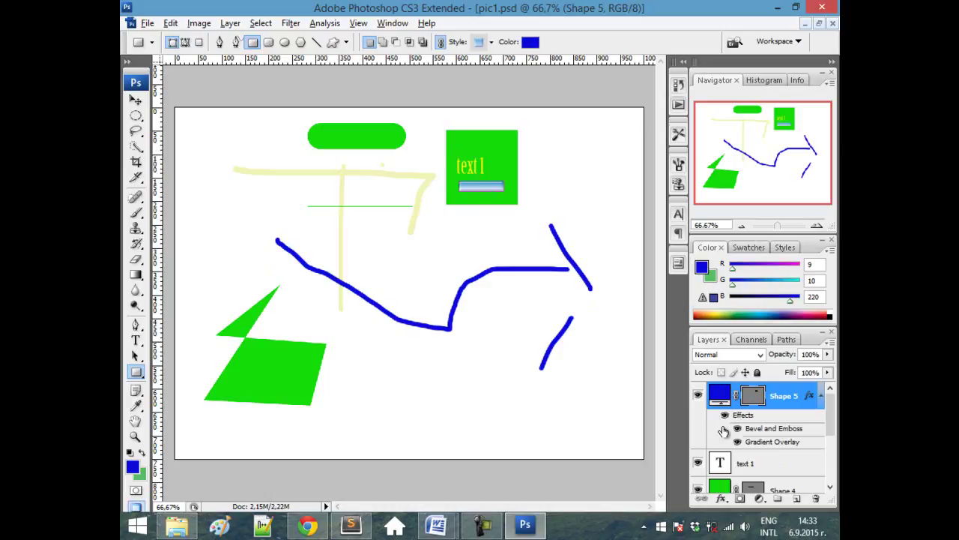
left_click(697, 396)
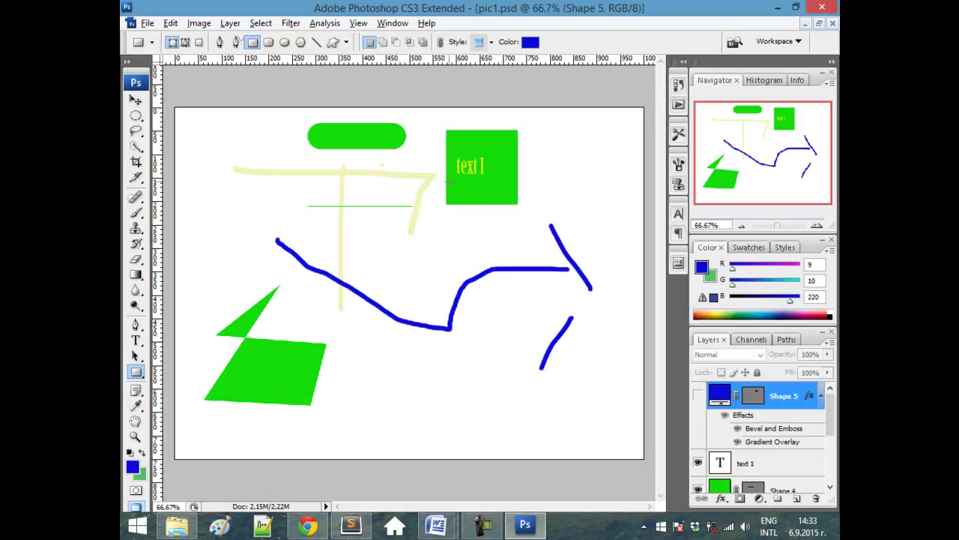
- Make a rectangular selection around the green text 1 square
left_click(135, 116)
left_click(173, 116)
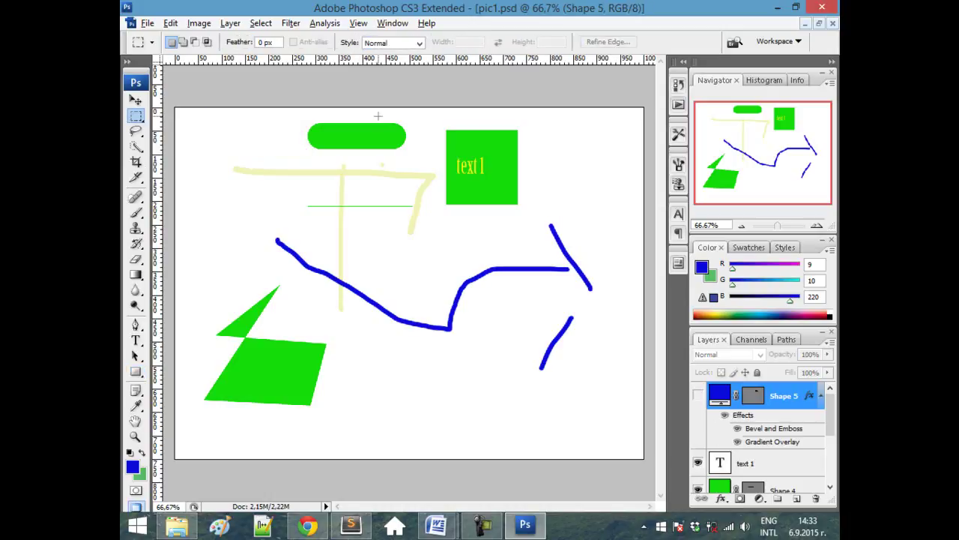
mouse_move(448, 133)
left_mouse_down()
mouse_move(510, 197)
mouse_move(448, 133)
left_mouse_up()
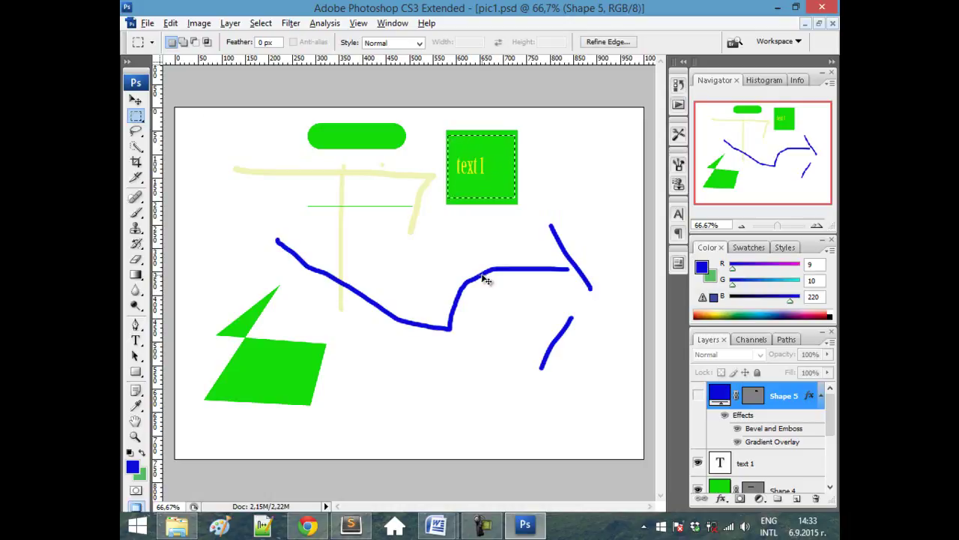
- Paste the square into a new 145×136 Untitled-5, then show pic1.psd's Shape 5 button again
key("ctrl+n")
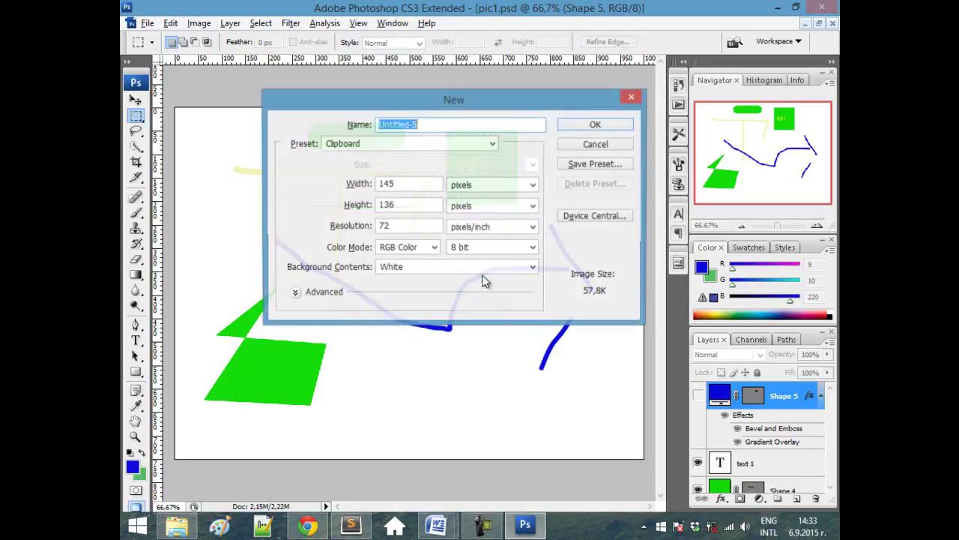
key("Return")
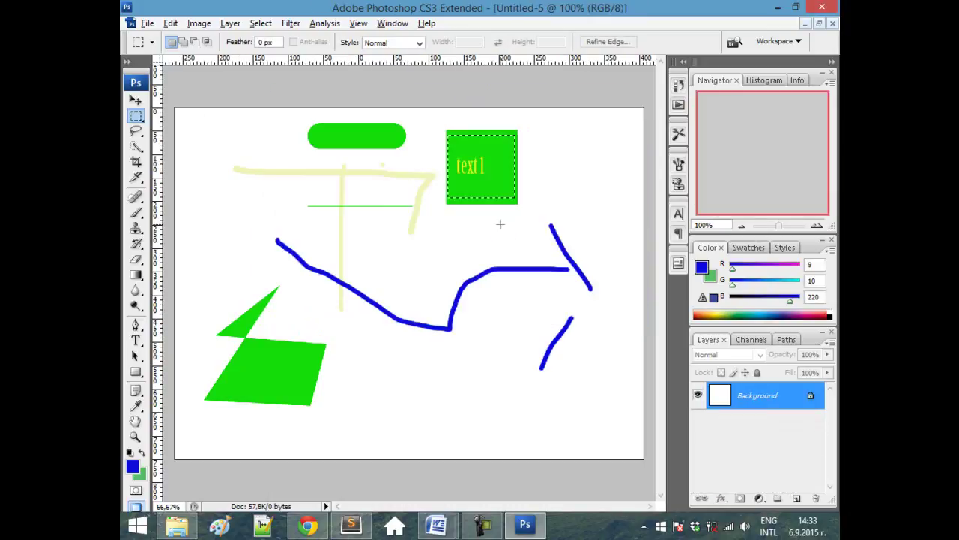
key("ctrl+v")
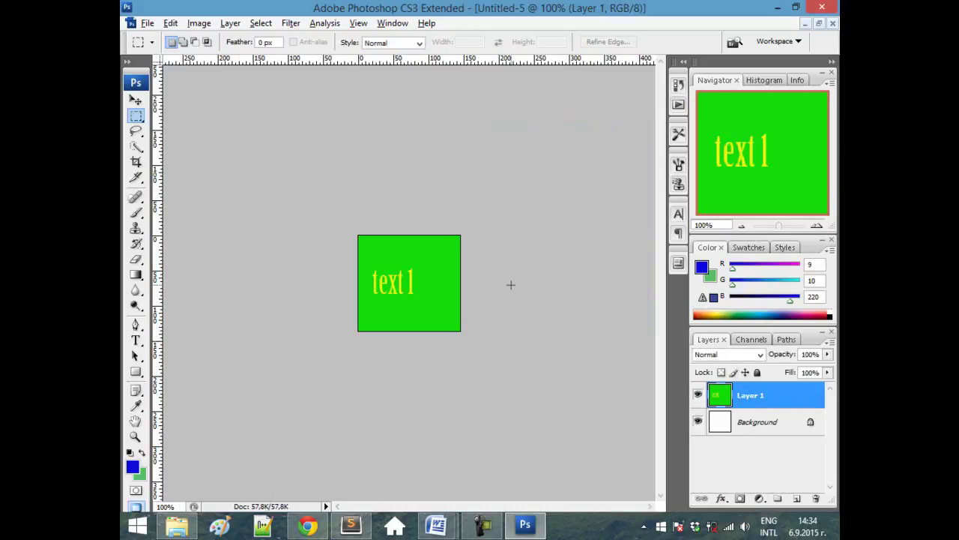
left_click(806, 24)
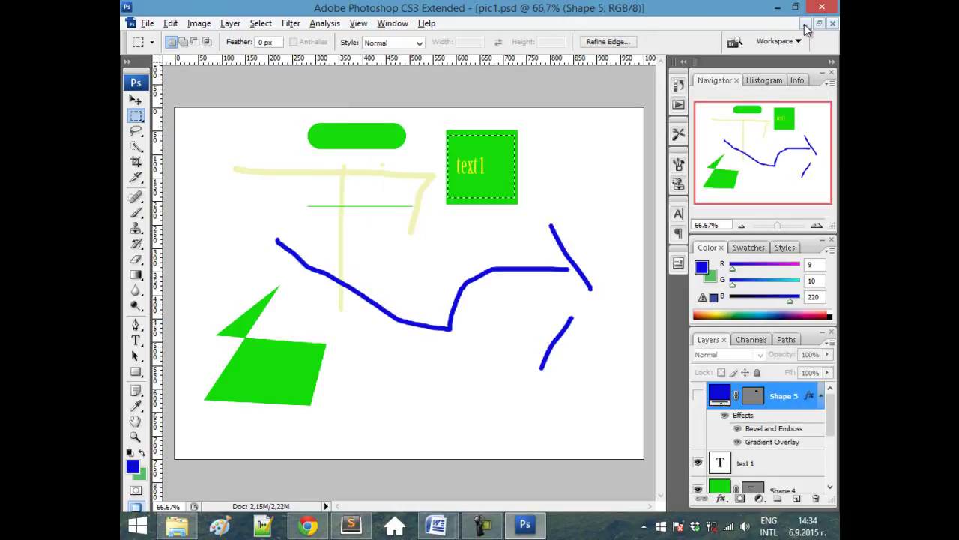
left_click(698, 398)
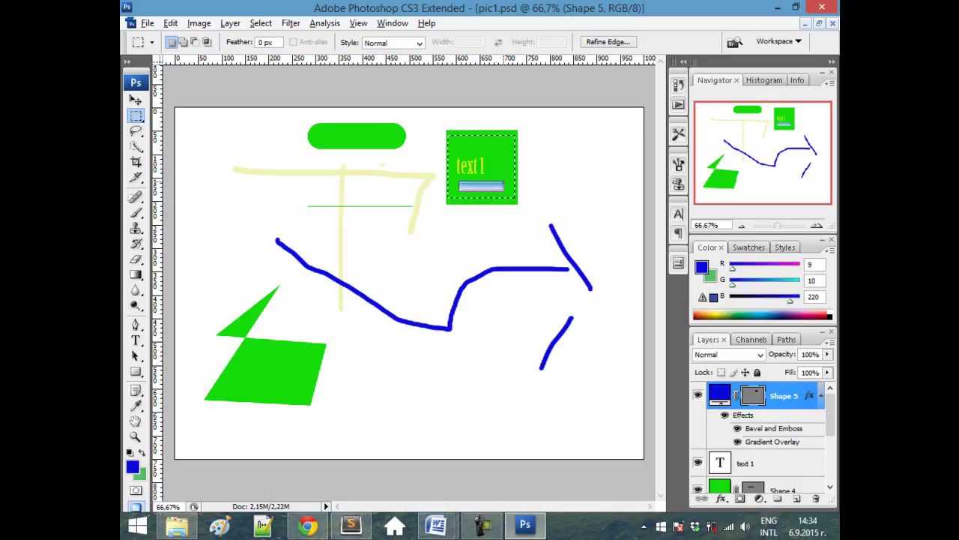
- Minimize pic1.psd and Untitled-1 to clear the workspace
left_click(805, 24)
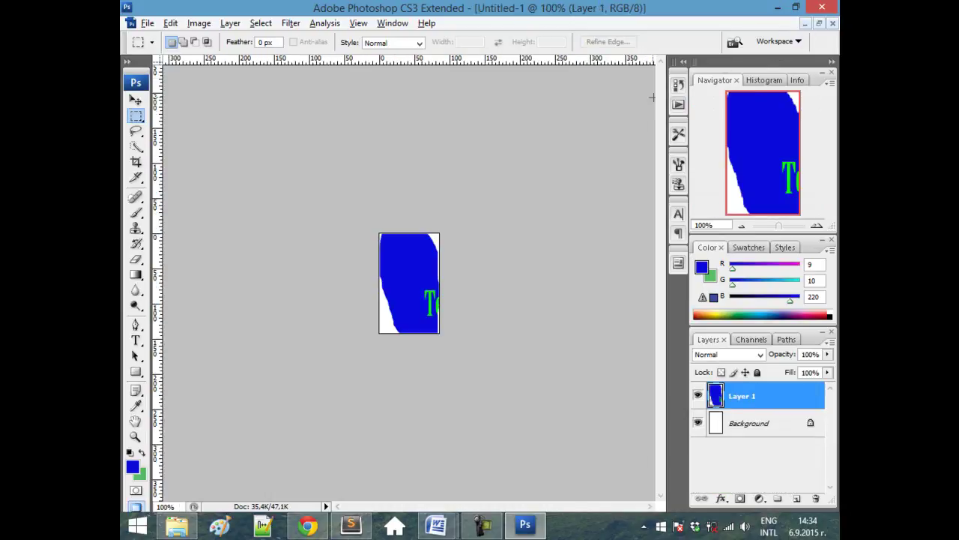
key("alt+Tab")
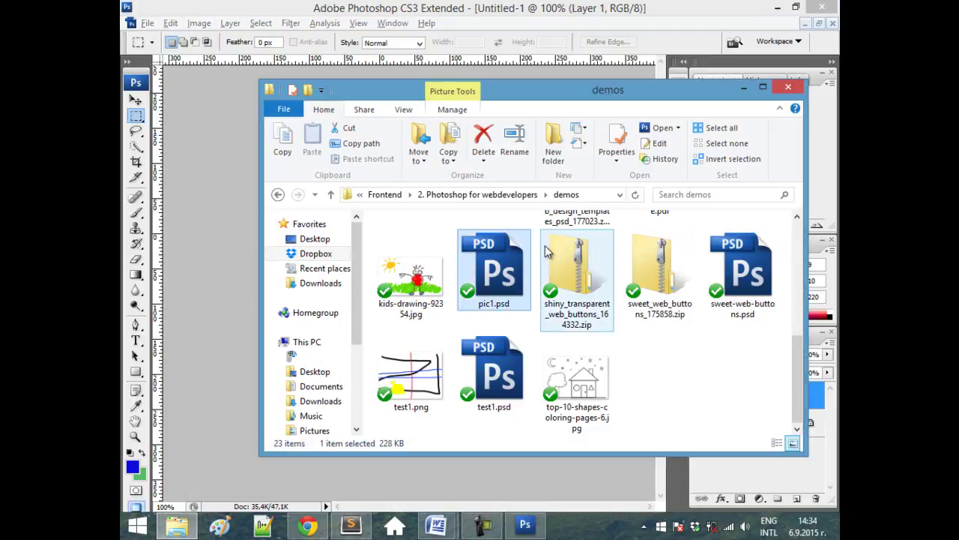
key("alt+Tab")
left_click(805, 24)
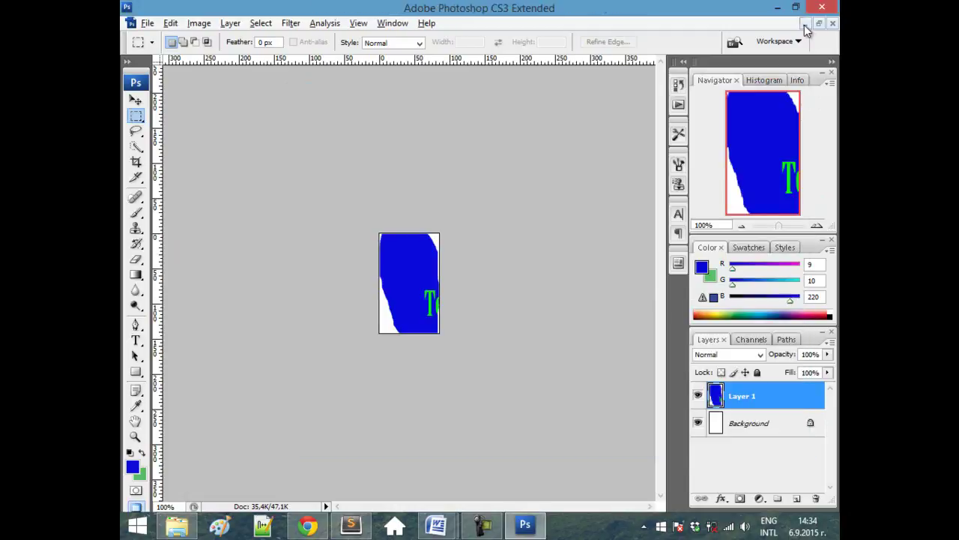
- Paste the square with text 1 and its button into a new 145×136 Untitled-6, then bring up Word
key("ctrl+n")
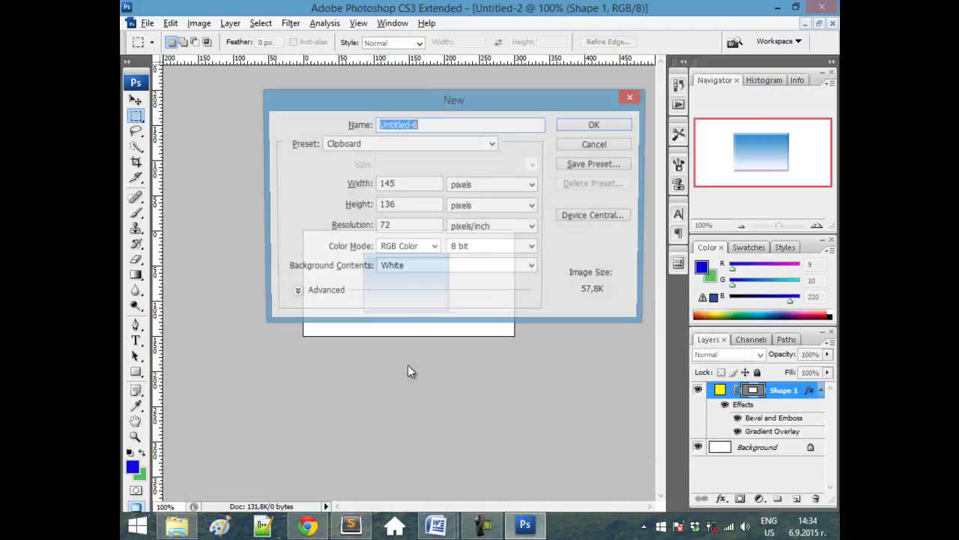
left_click(596, 126)
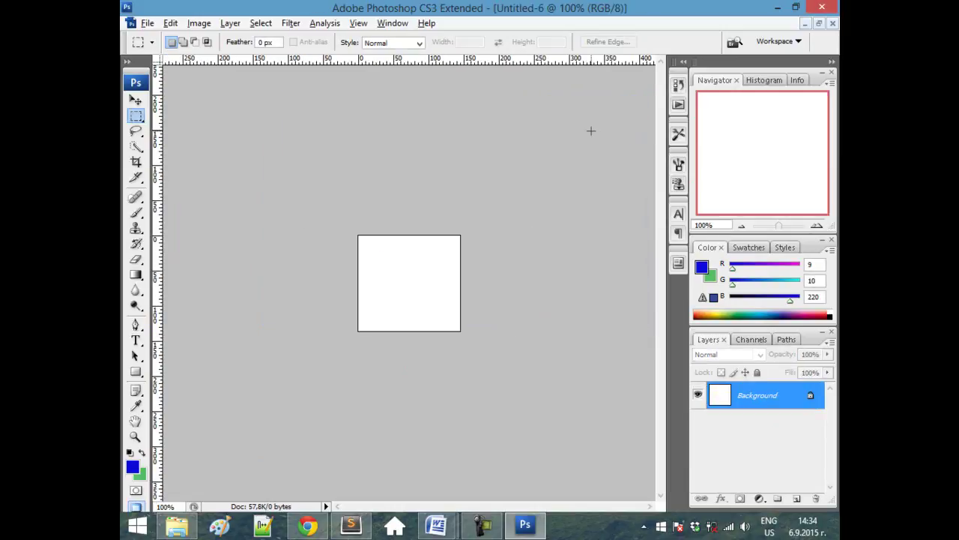
key("ctrl+v")
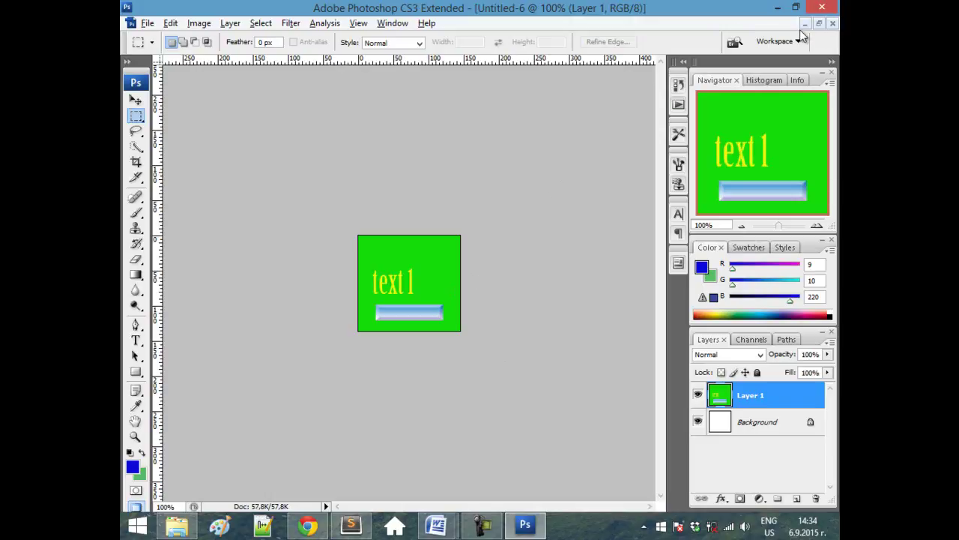
mouse_move(436, 525)
left_click(491, 469)
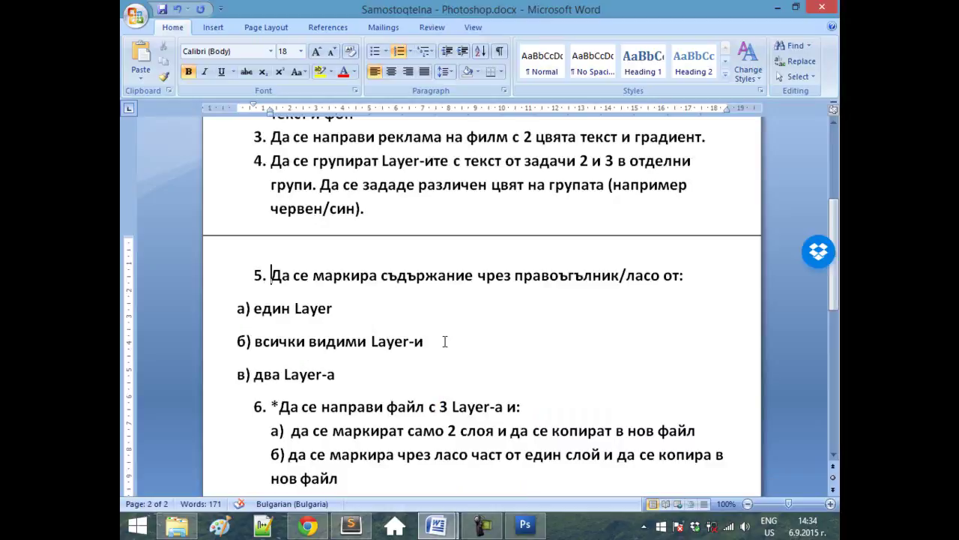
scroll(445, 341, "down", 1)
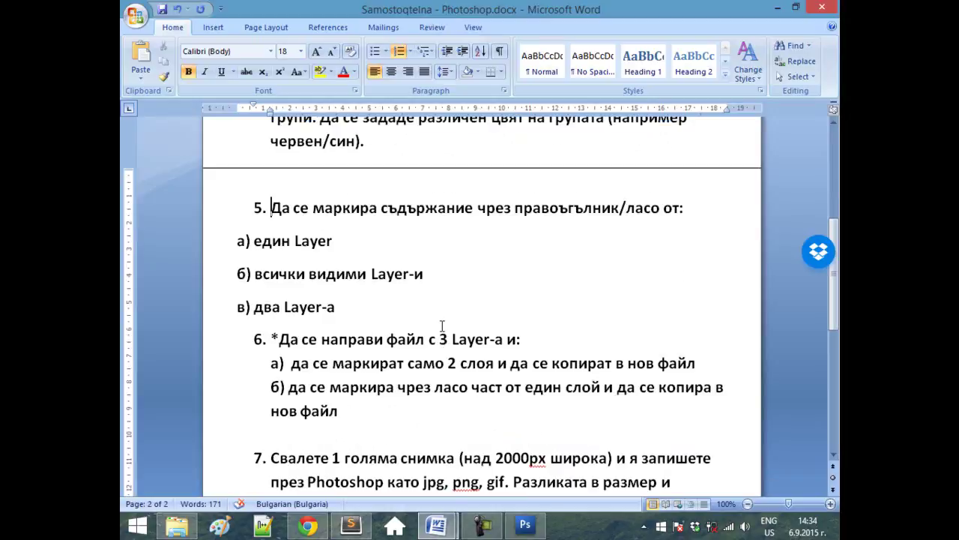